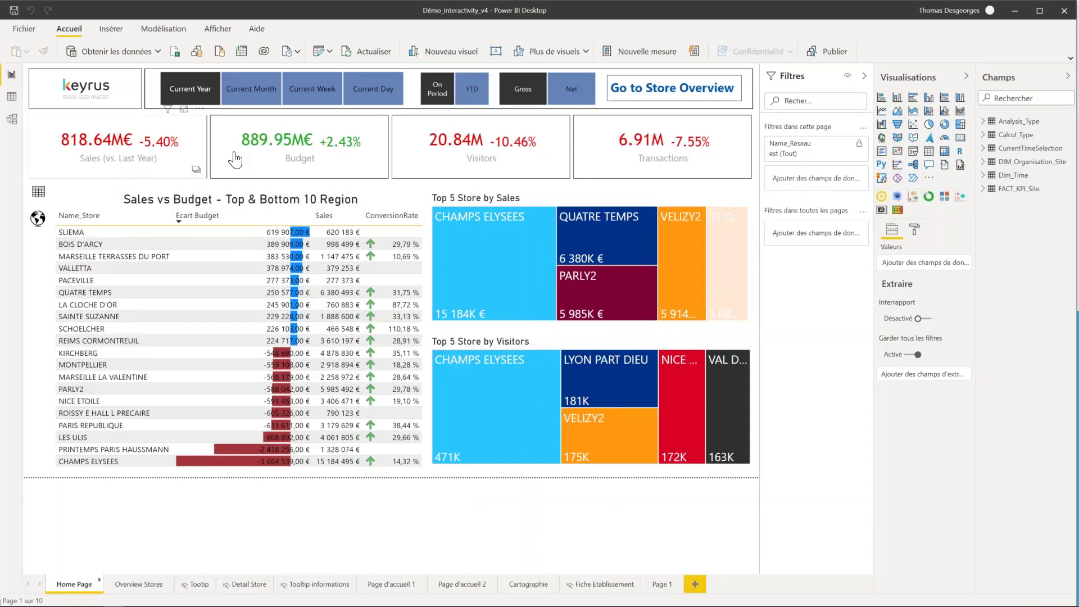
Step: Compare the Home Page dashboard's titles, colours and treemaps with the presentation slide on data visualisation rules
{"action": "mouse_move", "coordinate": [299, 170]}
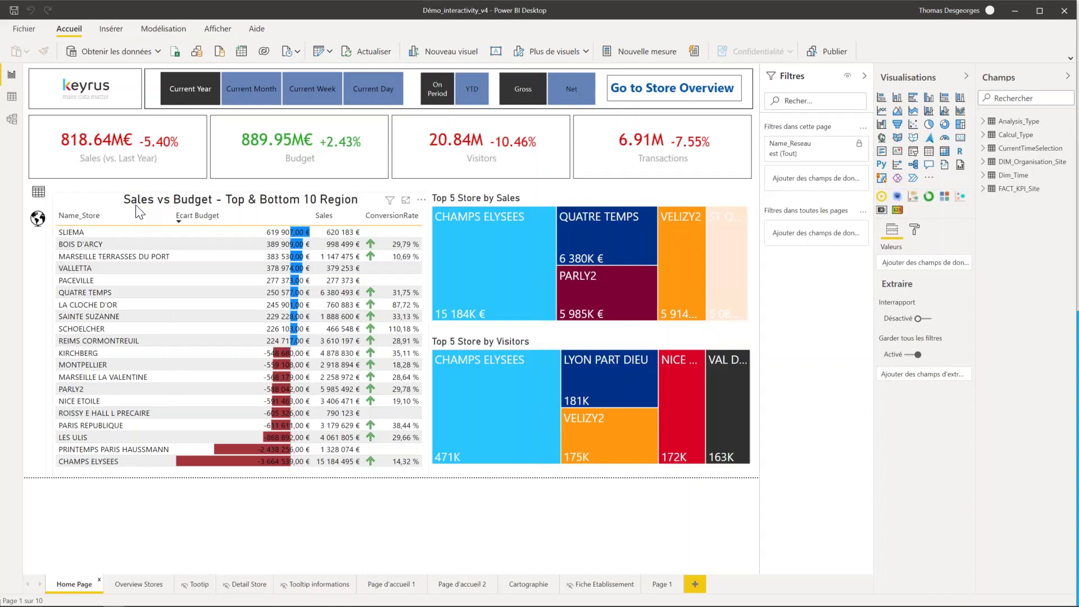
{"action": "key", "text": "alt+Tab"}
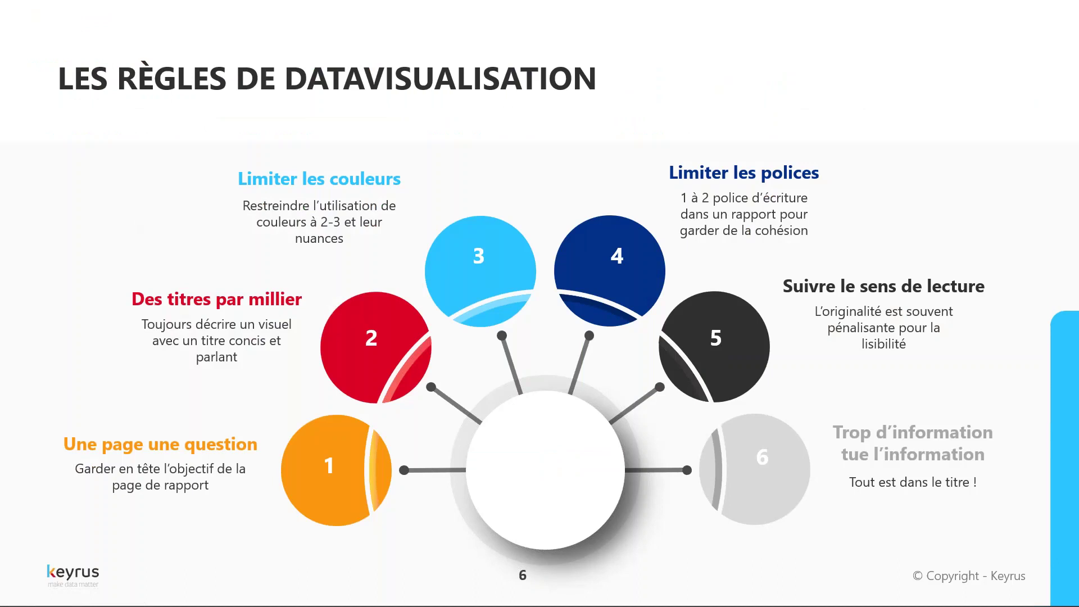
{"action": "key", "text": "alt+Tab"}
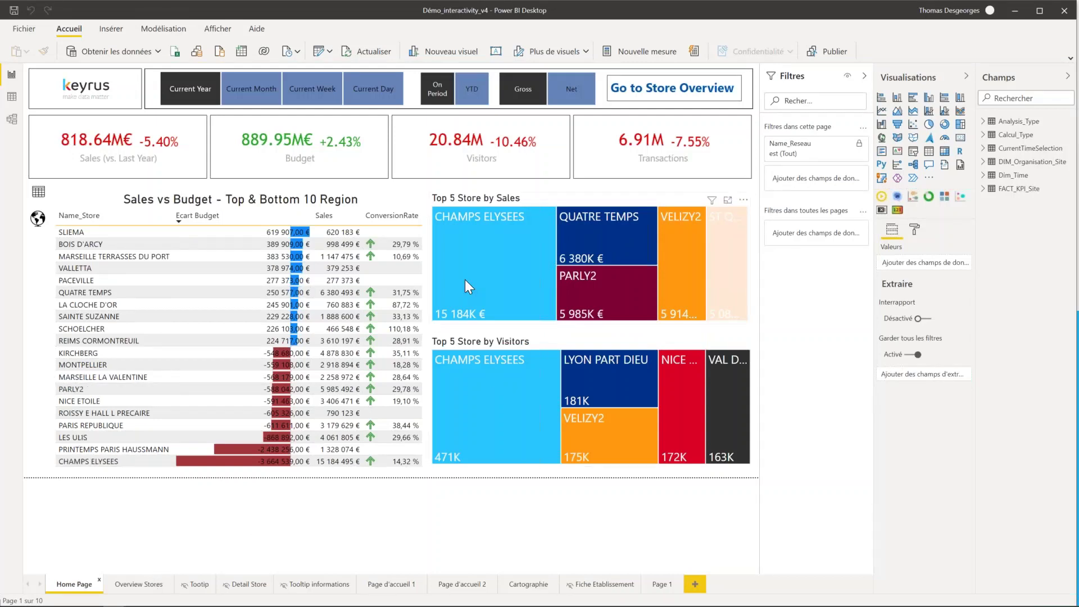
{"action": "mouse_move", "coordinate": [466, 281]}
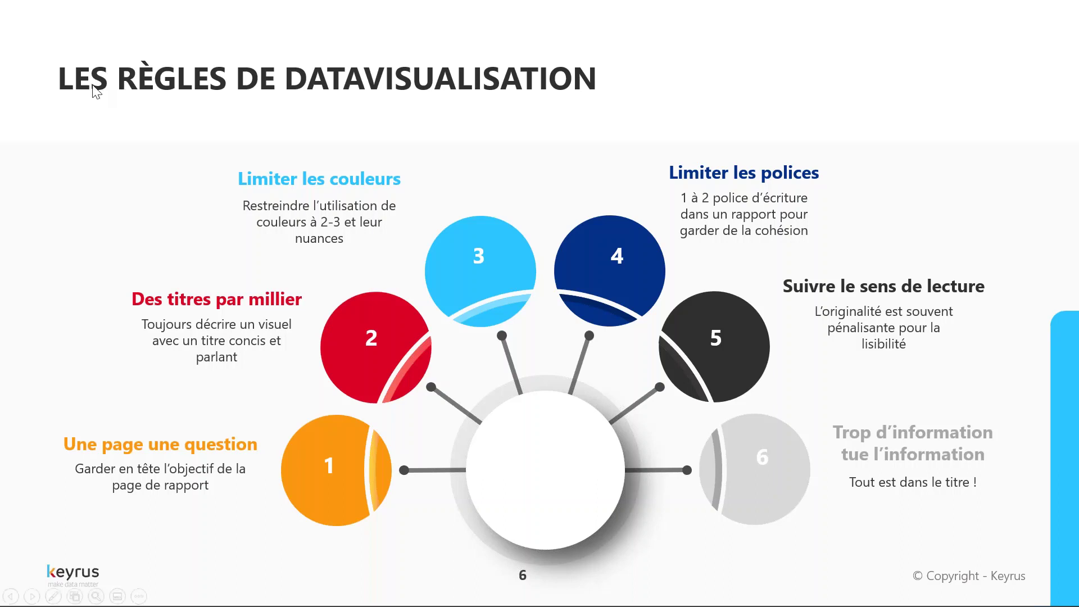
{"action": "key", "text": "alt+Tab"}
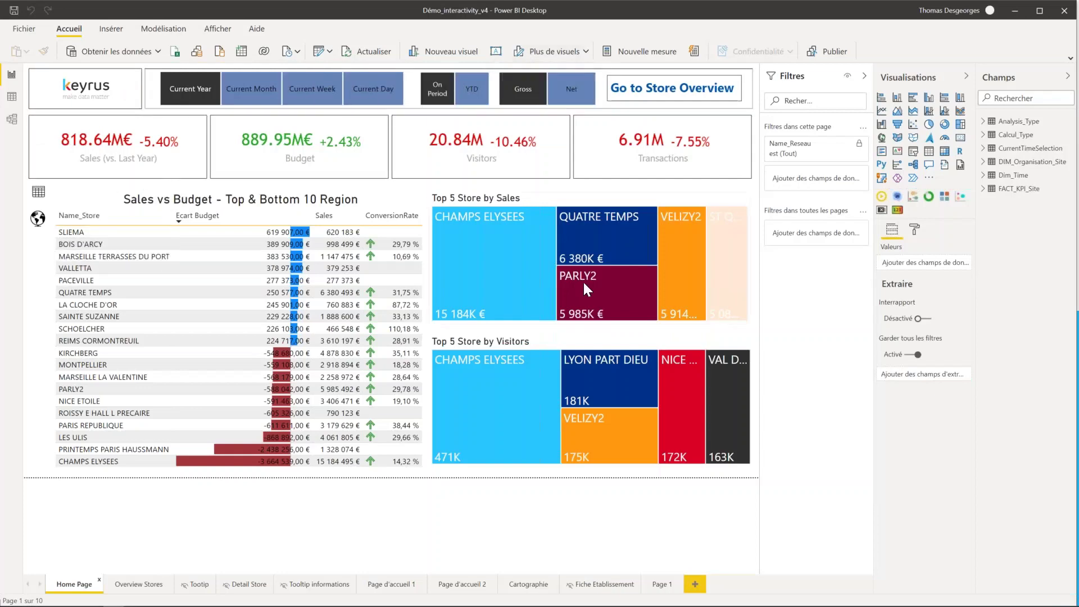
{"action": "mouse_move", "coordinate": [585, 285]}
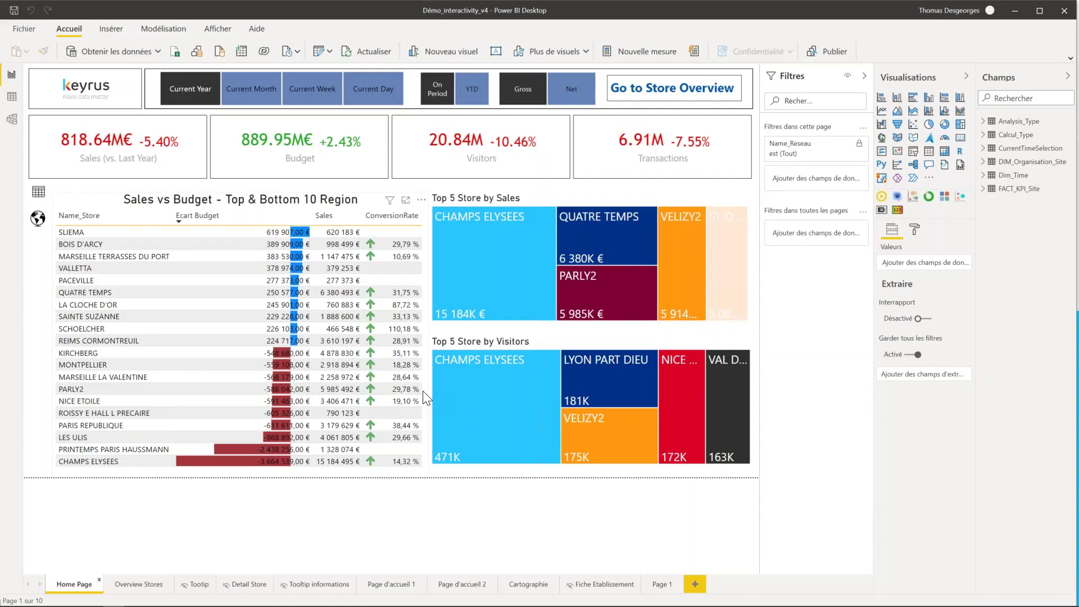
{"action": "key", "text": "alt+Tab"}
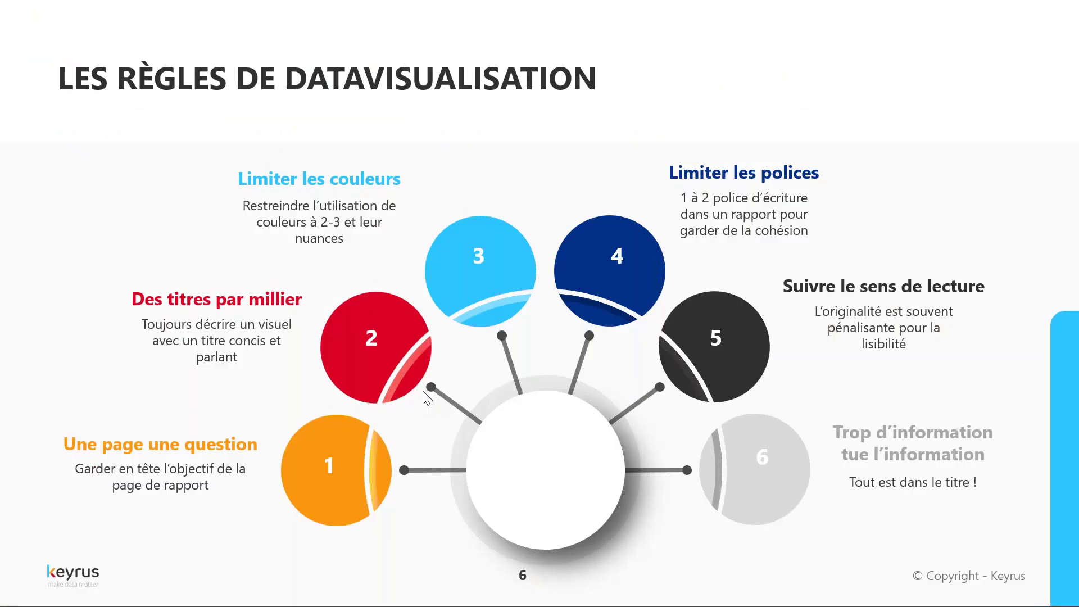
{"action": "key", "text": "alt+Tab"}
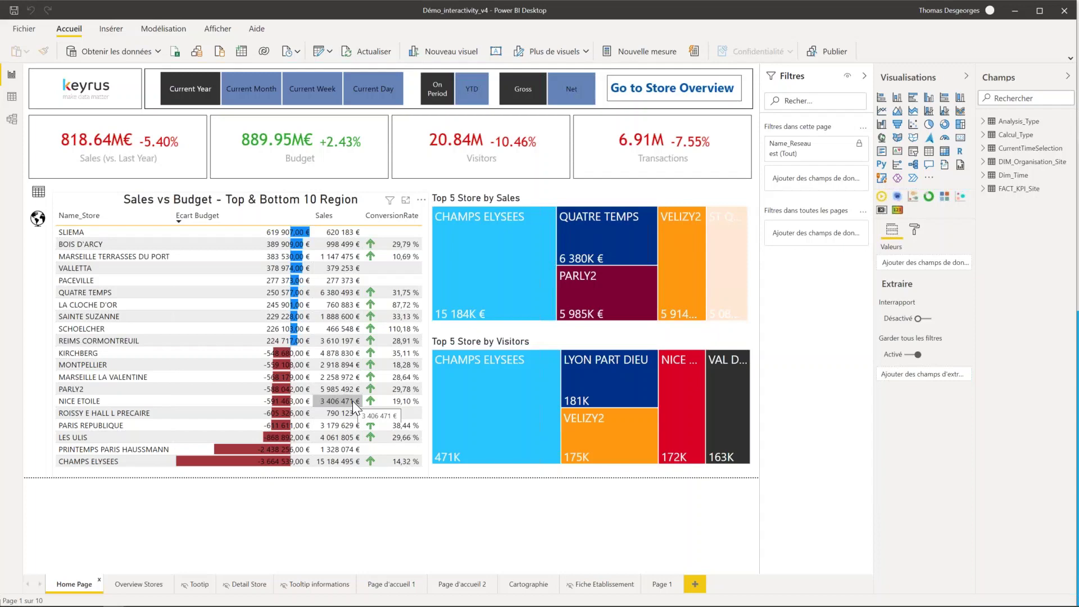
{"action": "mouse_move", "coordinate": [523, 264]}
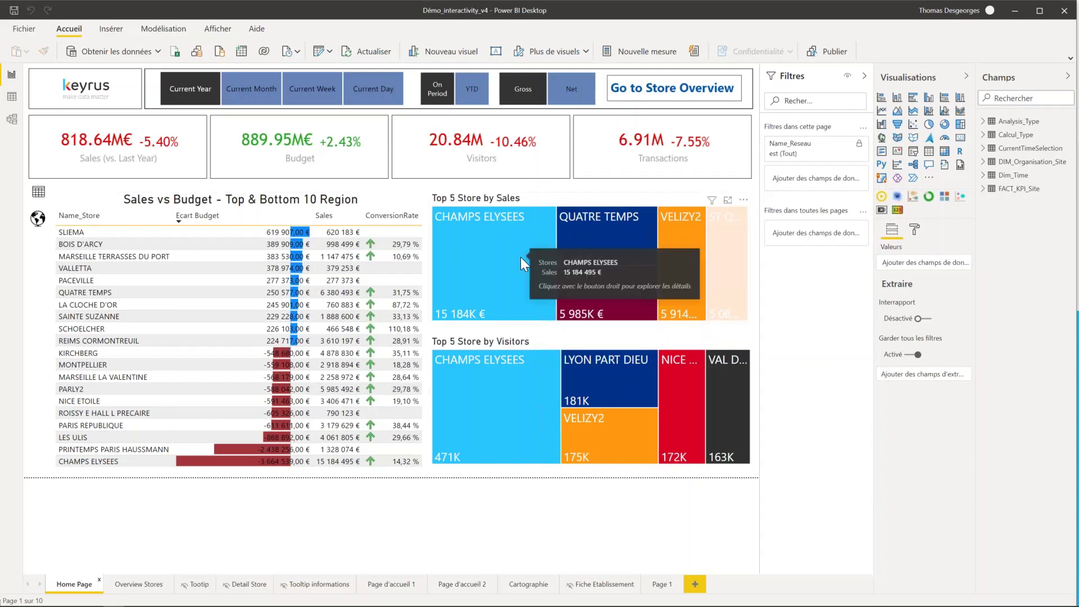
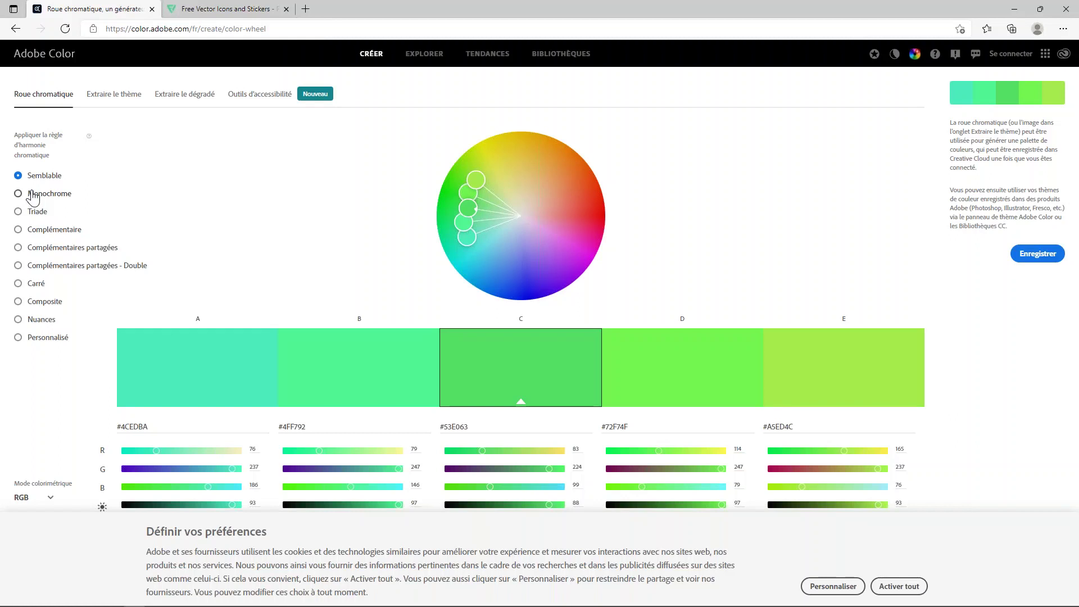
Step: Switch to Adobe Color and try the Monochrome, Triade, Complémentaire and Complémentaires partagées harmony rules on the colour wheel
{"action": "left_click", "coordinate": [33, 195]}
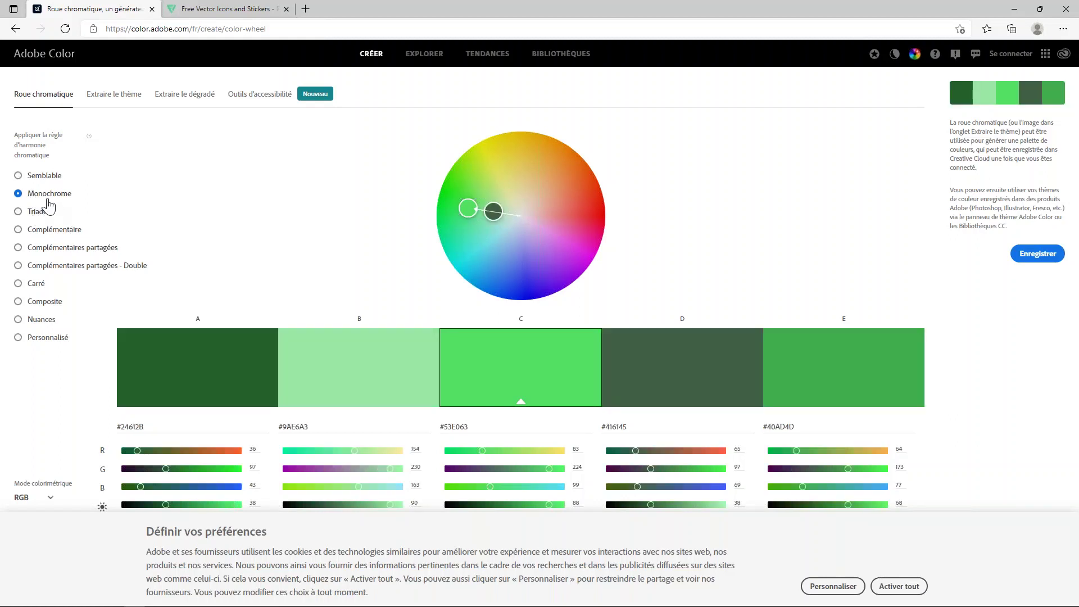
{"action": "left_click", "coordinate": [35, 216]}
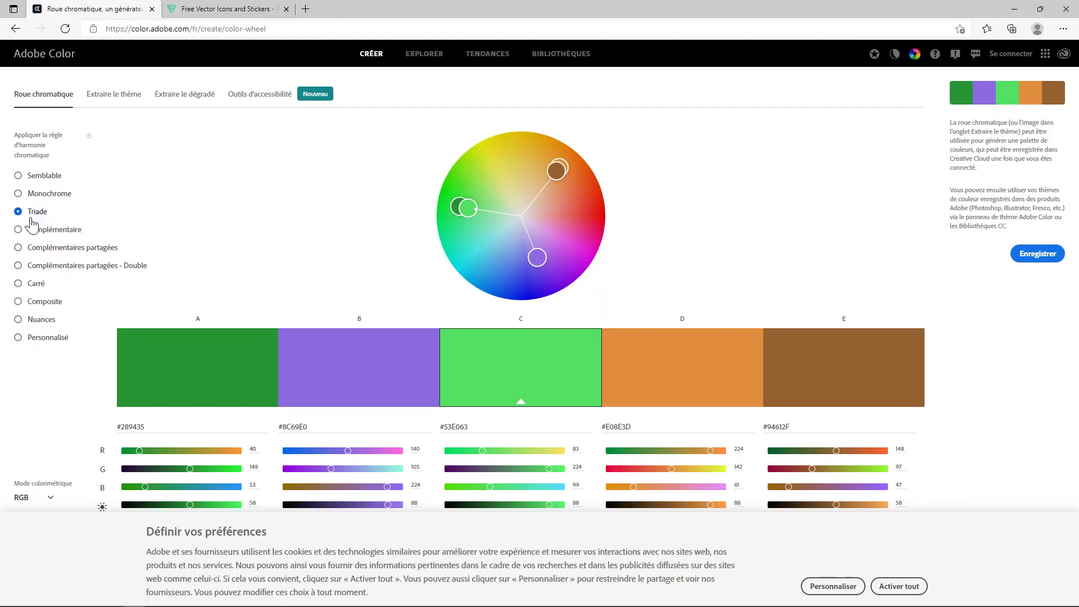
{"action": "left_click", "coordinate": [35, 234]}
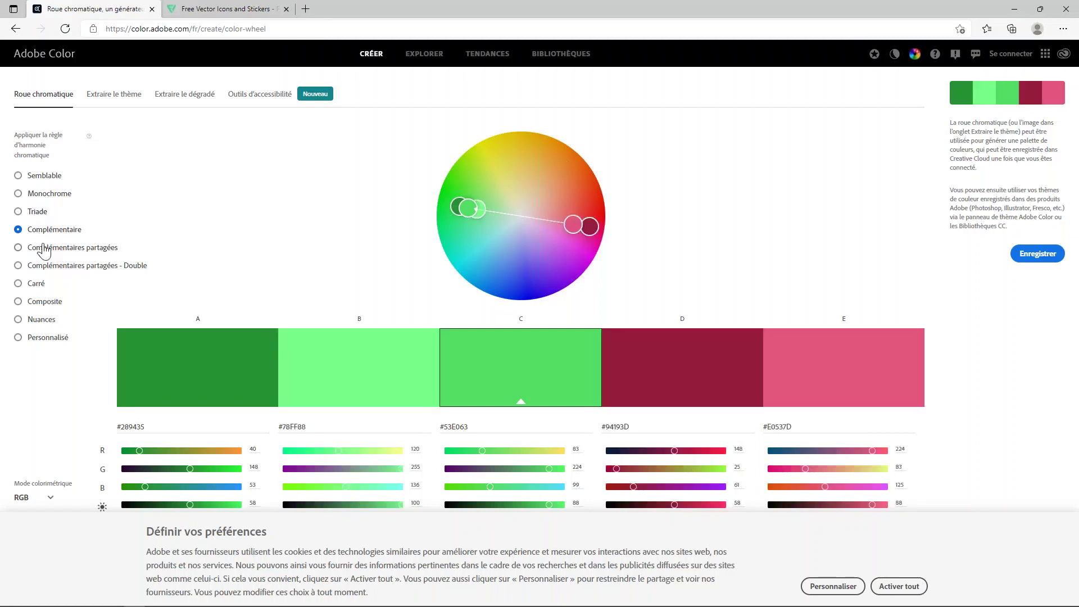
{"action": "left_click", "coordinate": [41, 247]}
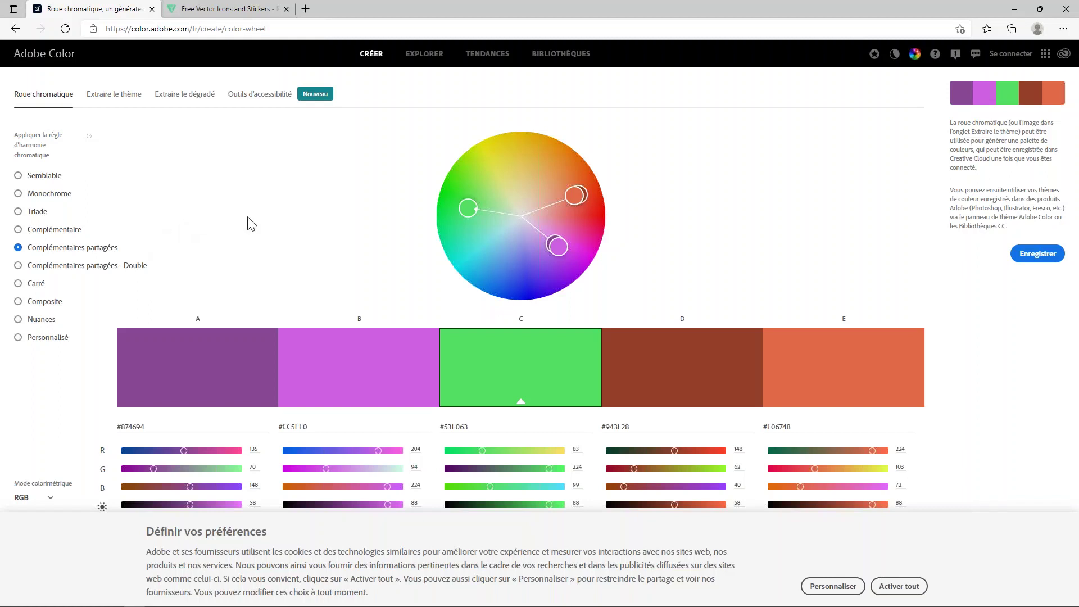
Step: Extract a colour theme in Adobe Color from the Keyrus logo image
{"action": "left_click", "coordinate": [127, 107]}
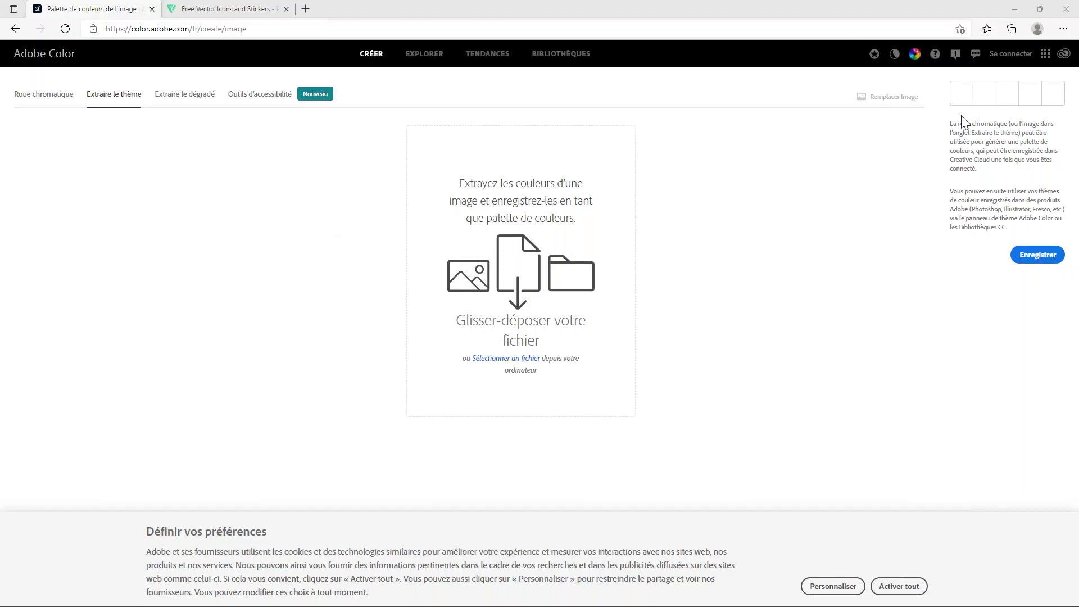
{"action": "left_click_drag", "start_coordinate": [964, 121], "coordinate": [537, 261]}
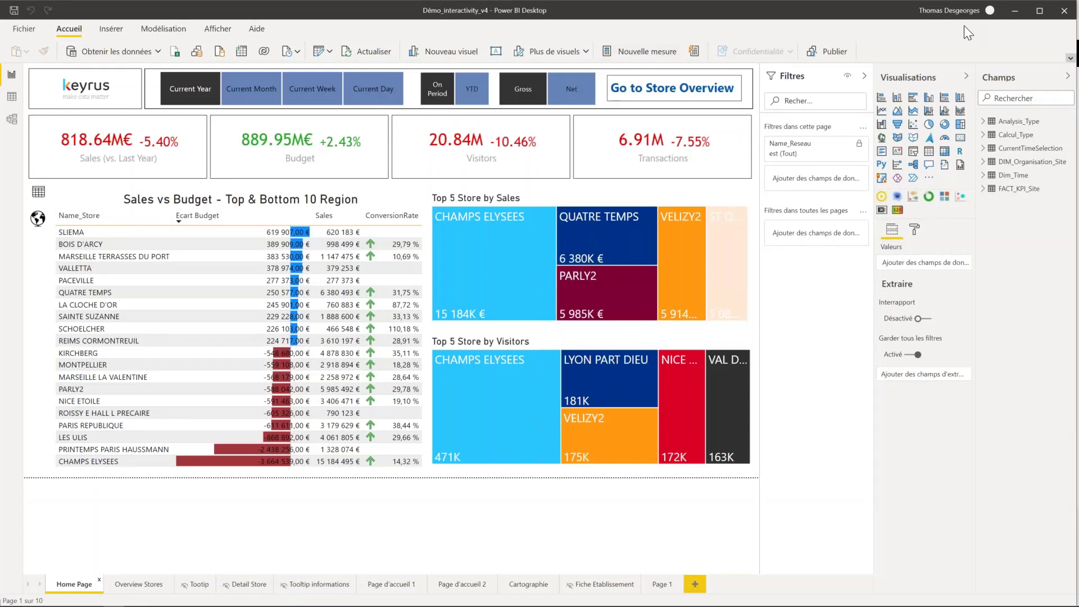
Step: Switch to Power BI Desktop, view the Couleur 3 definition in the active theme's customization and apply the theme
{"action": "key", "text": "ctrl+F1"}
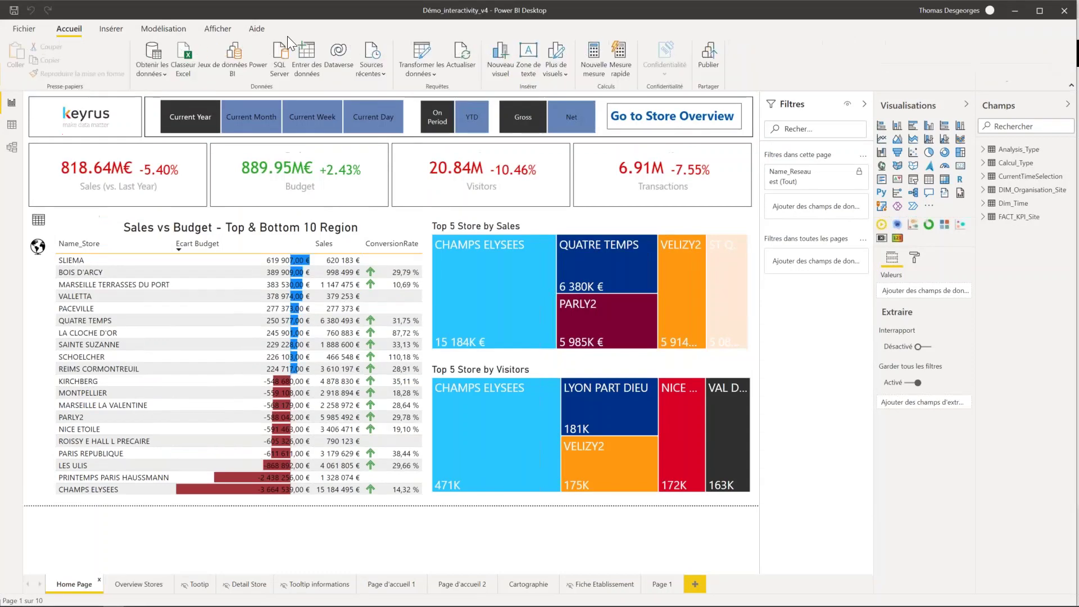
{"action": "left_click", "coordinate": [201, 27]}
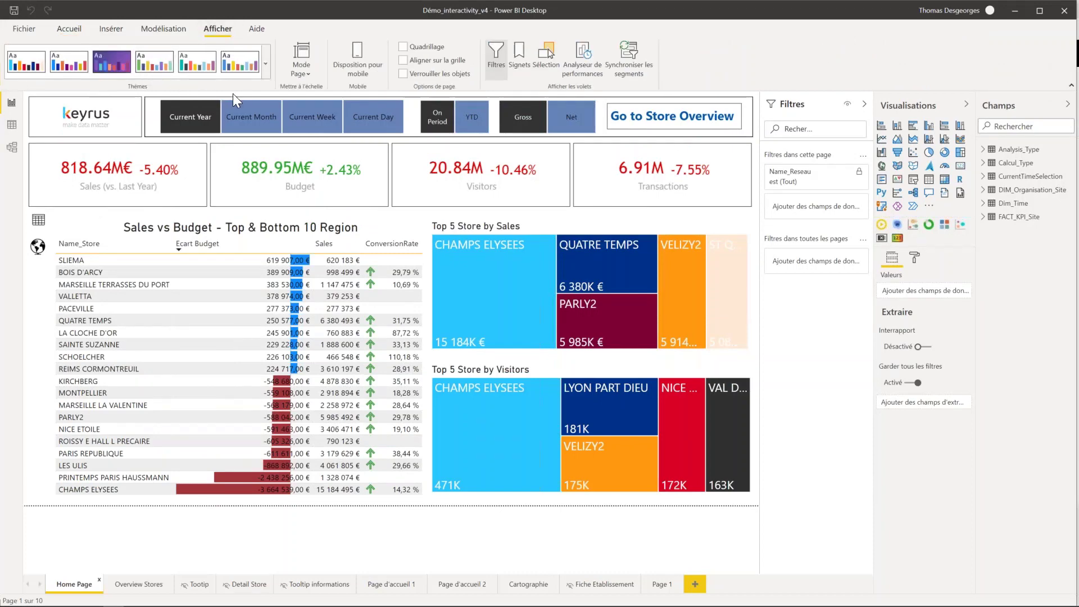
{"action": "left_click", "coordinate": [268, 67]}
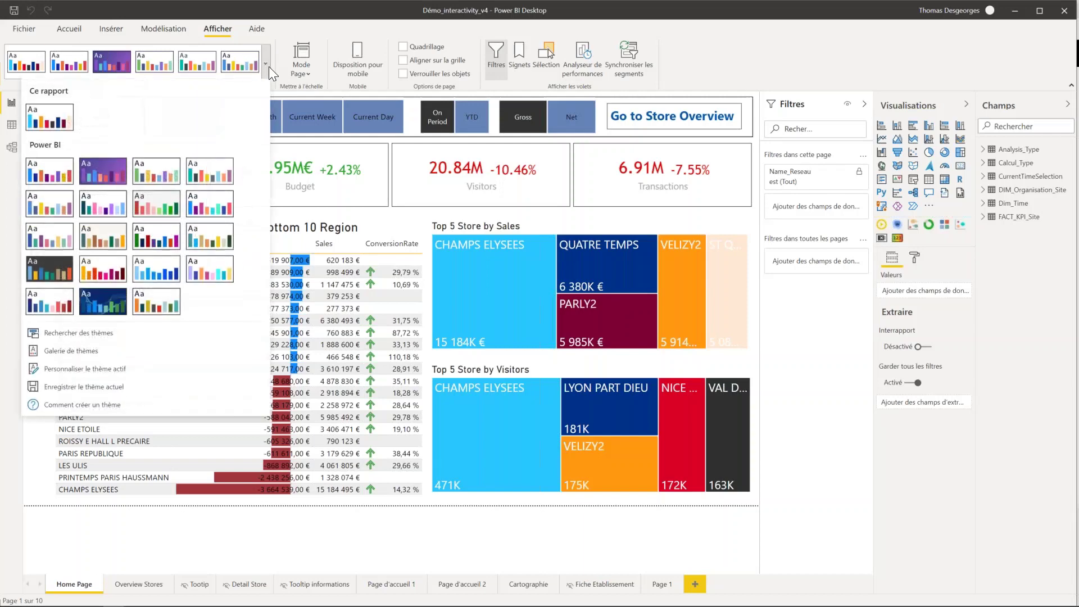
{"action": "left_click", "coordinate": [95, 370]}
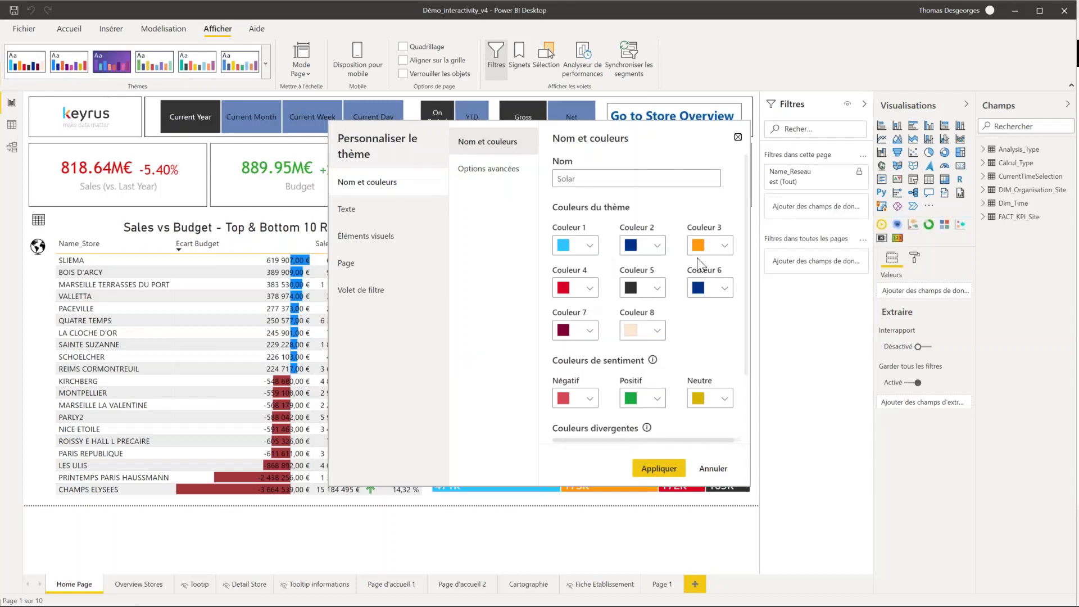
{"action": "left_click", "coordinate": [724, 246]}
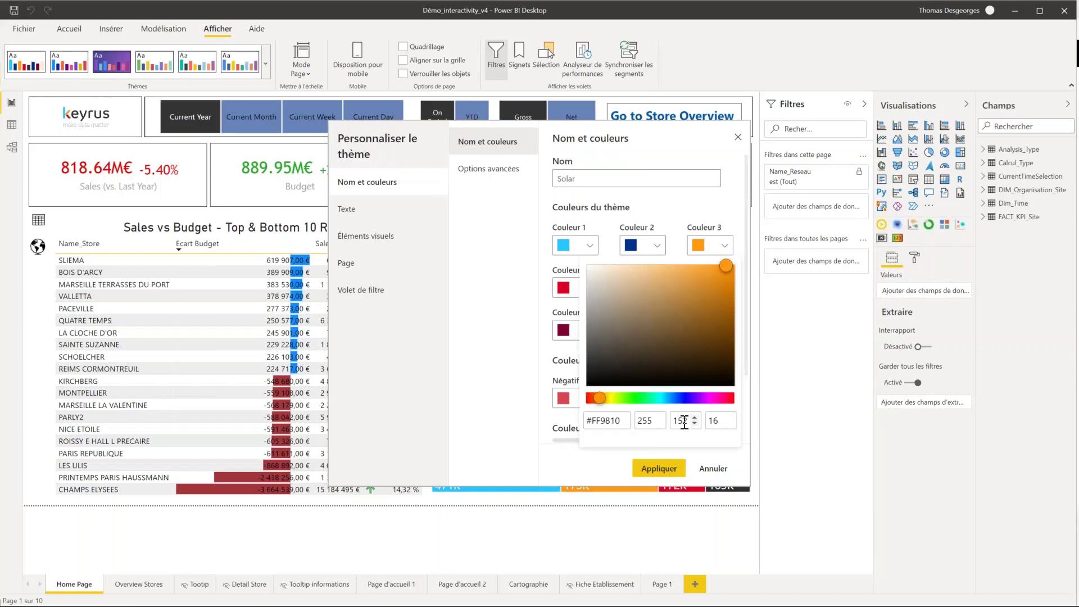
{"action": "left_click", "coordinate": [656, 448]}
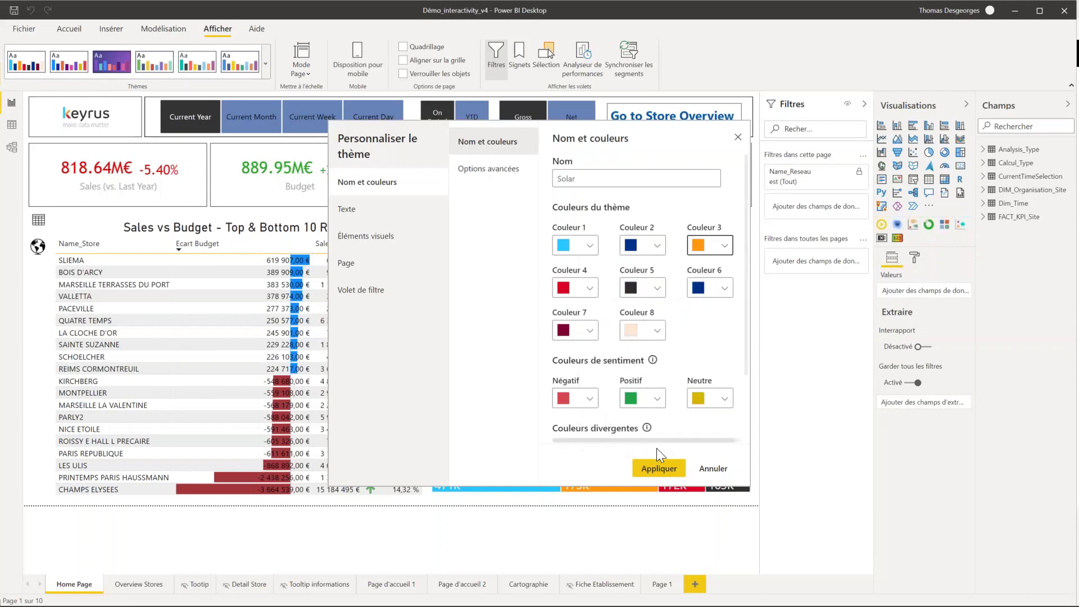
{"action": "left_click", "coordinate": [659, 470]}
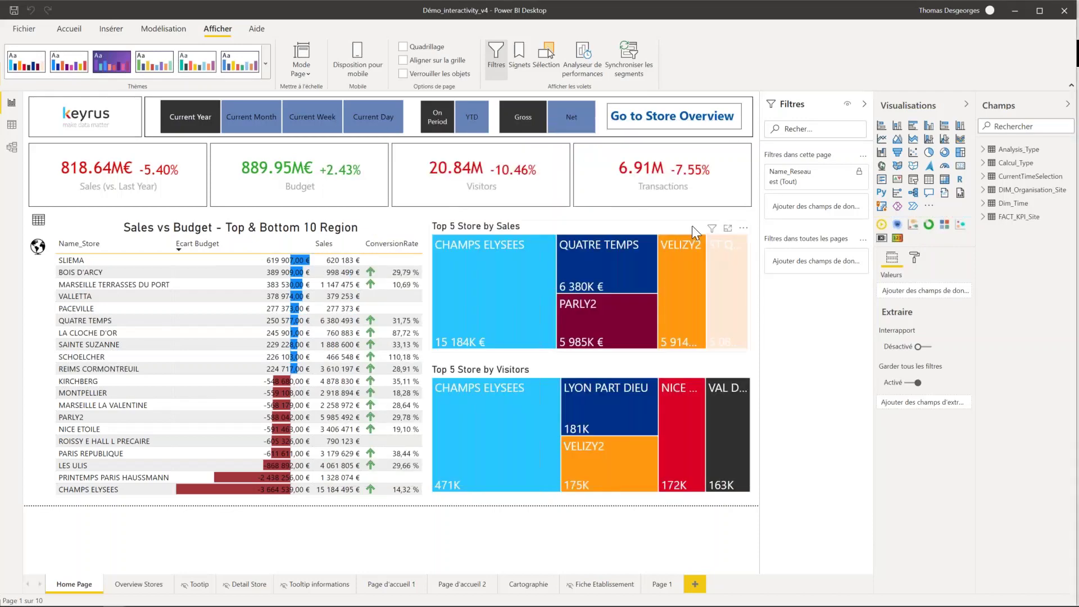
Step: Examine the data colour choices for CHAMPS ELYSEES in the Top 5 Store by Sales treemap and the available report themes
{"action": "left_click", "coordinate": [692, 224]}
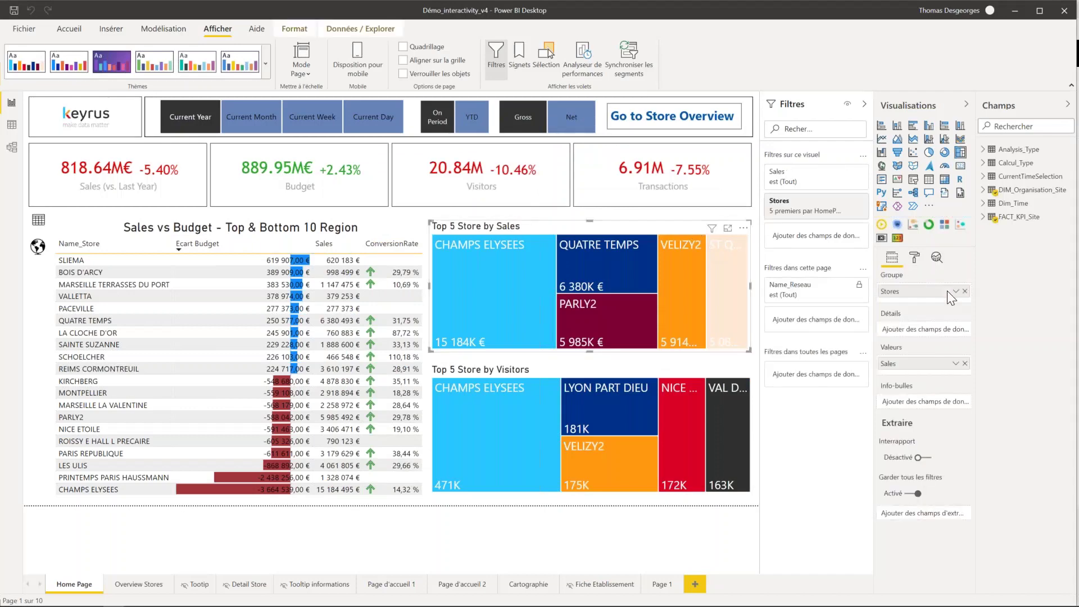
{"action": "left_click", "coordinate": [914, 258]}
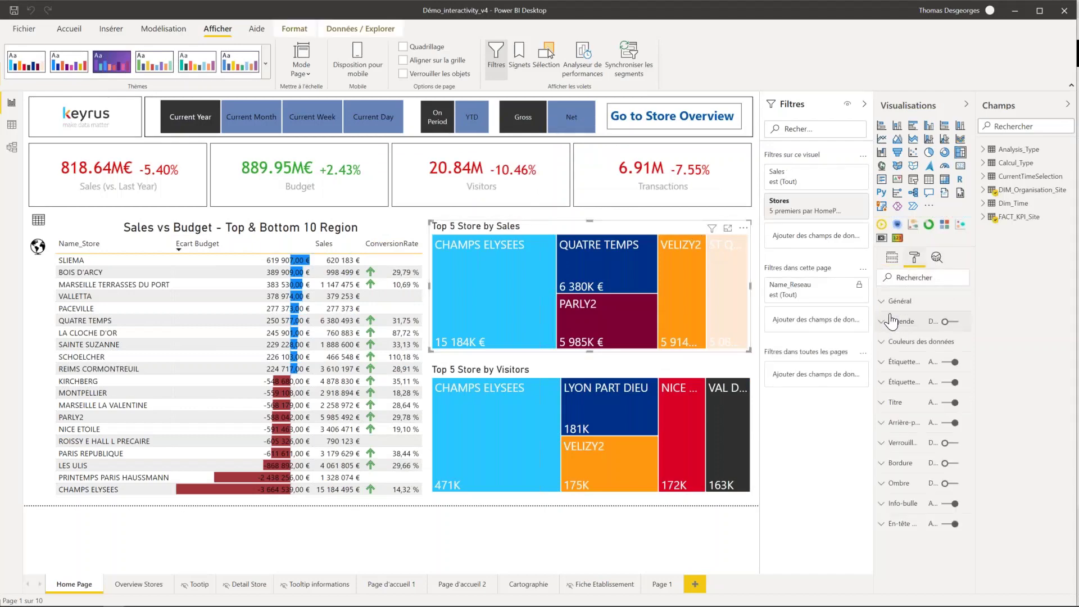
{"action": "left_click", "coordinate": [893, 342]}
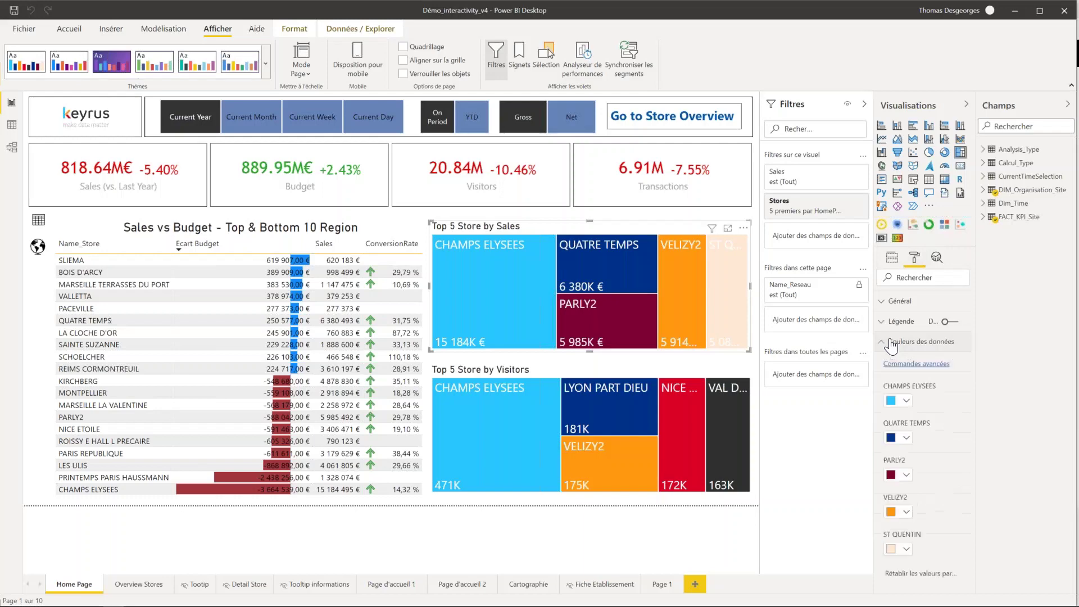
{"action": "left_click", "coordinate": [906, 401]}
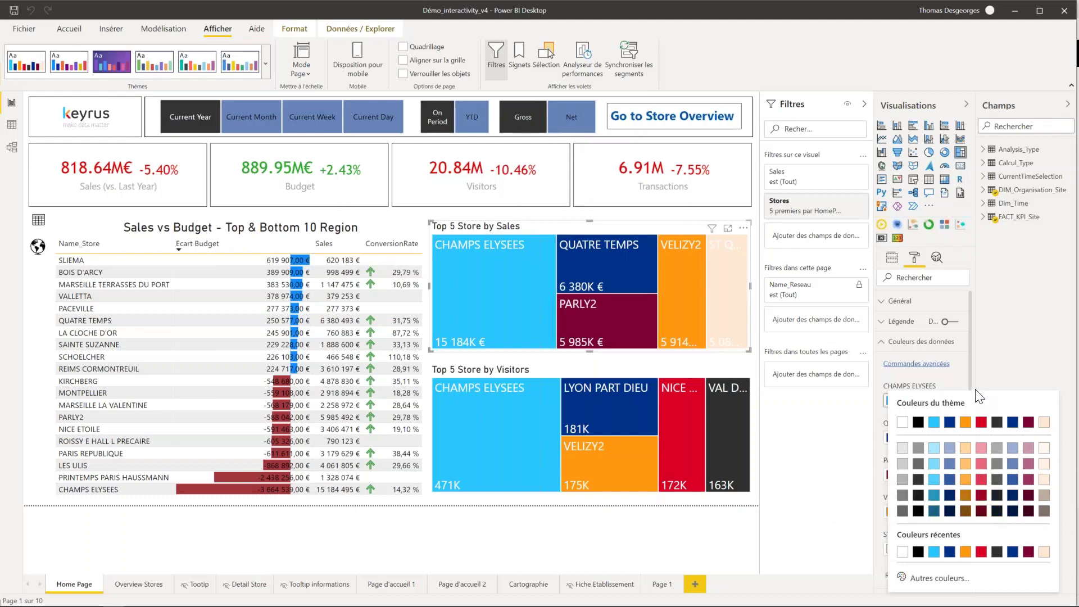
{"action": "left_click", "coordinate": [266, 66]}
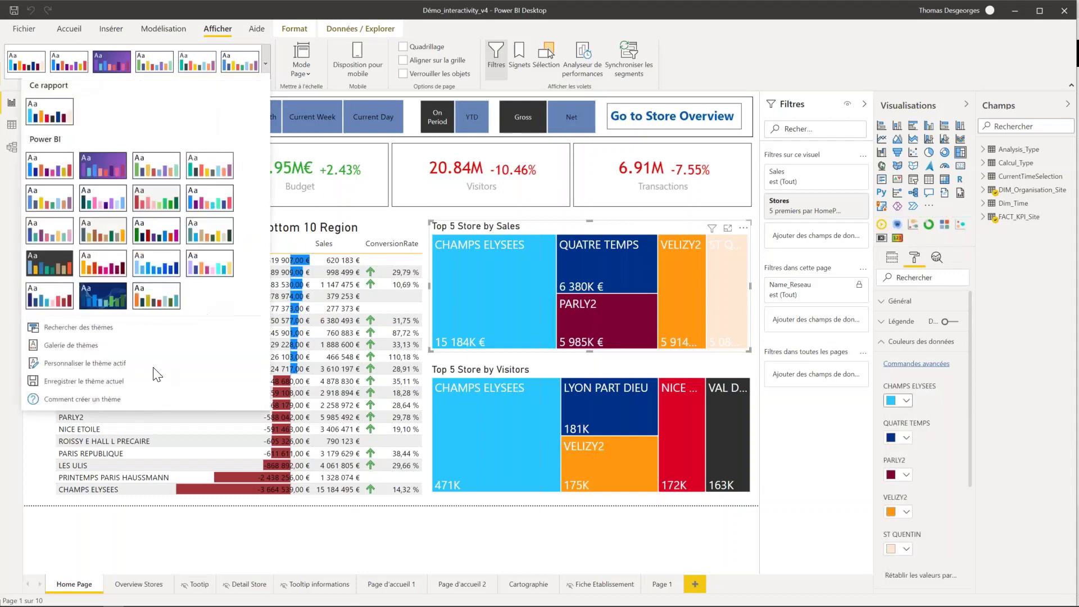
{"action": "key", "text": "Escape"}
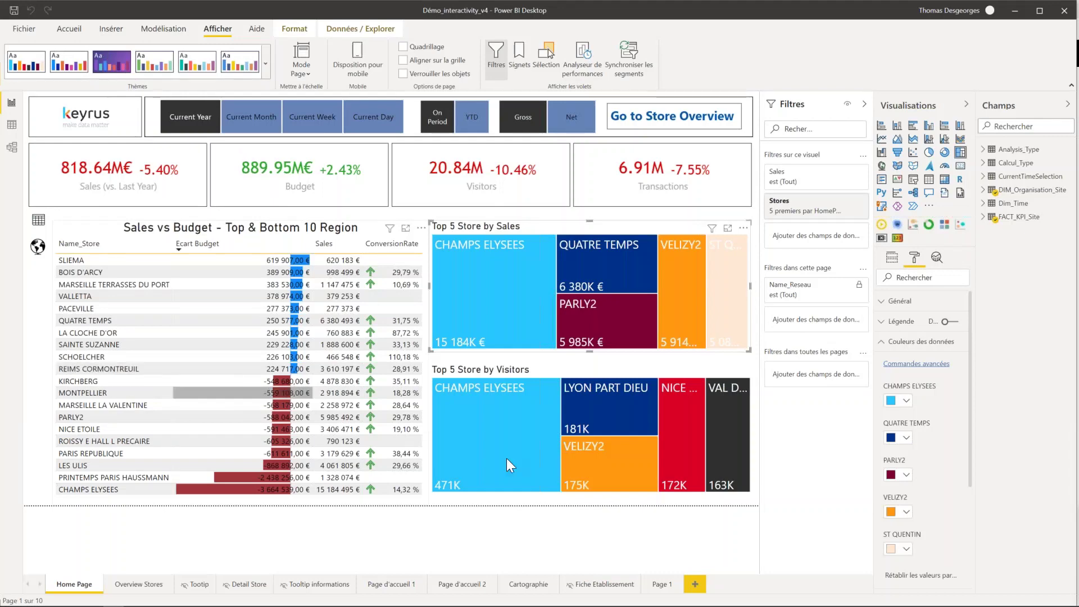
{"action": "mouse_move", "coordinate": [507, 457]}
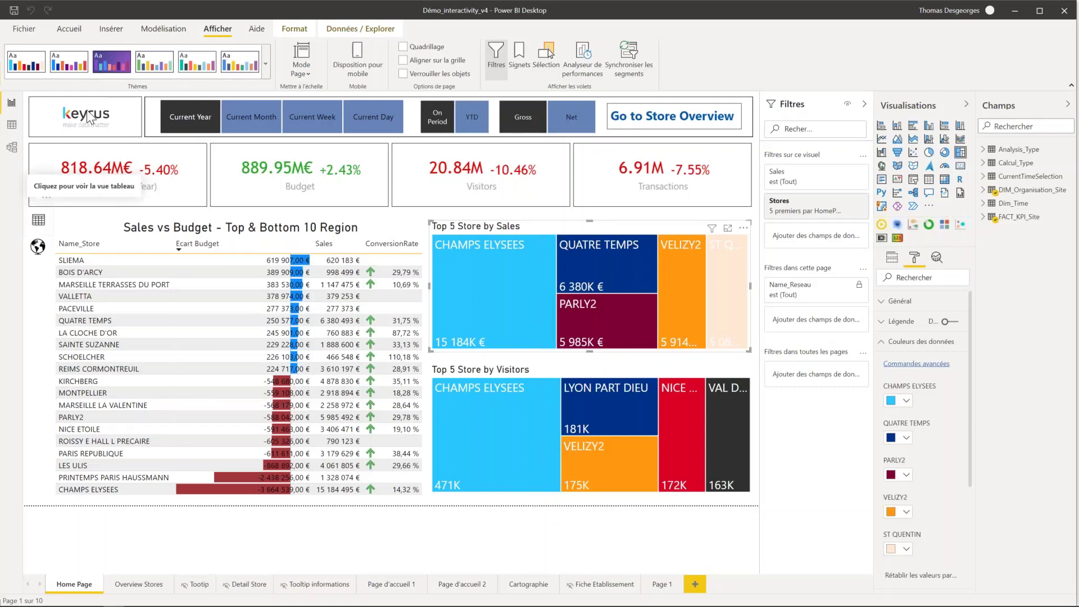
Step: View the shapes available for insertion in the report and close the selection without adding one
{"action": "left_click", "coordinate": [143, 30]}
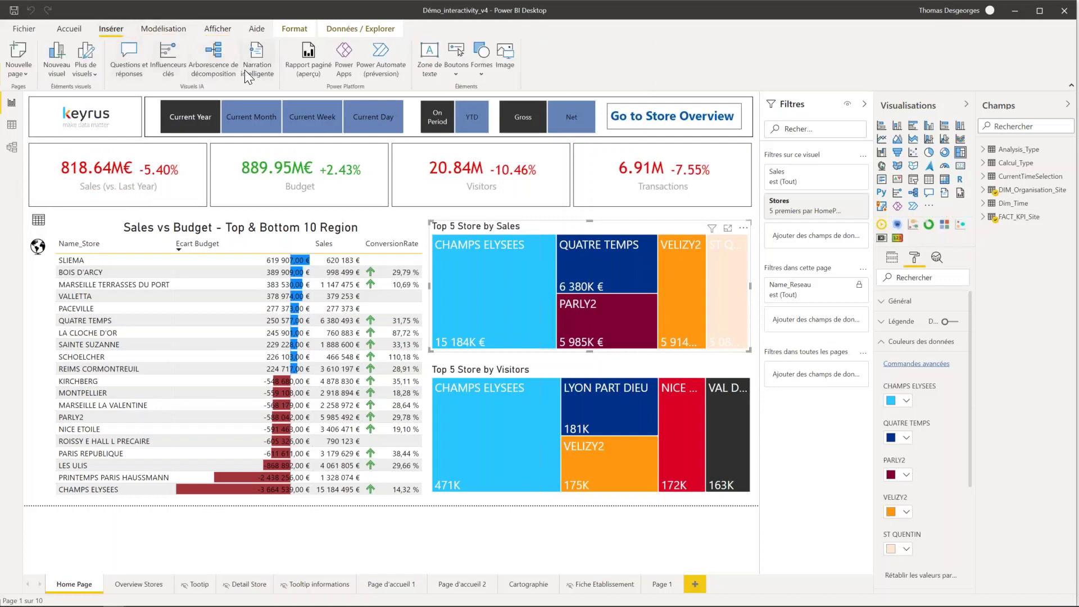
{"action": "left_click", "coordinate": [479, 75]}
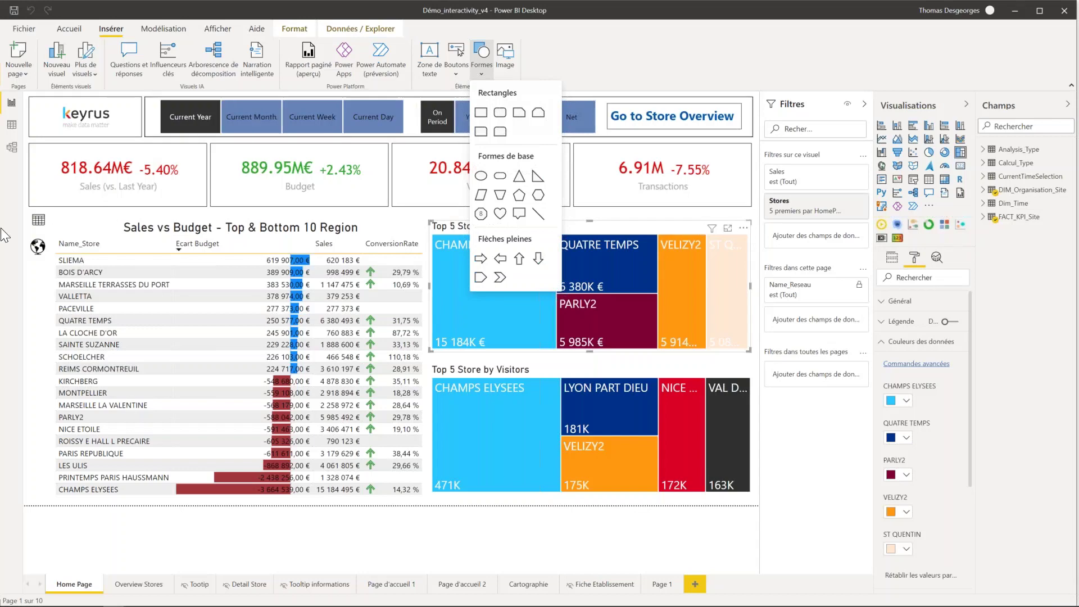
{"action": "left_click", "coordinate": [42, 226]}
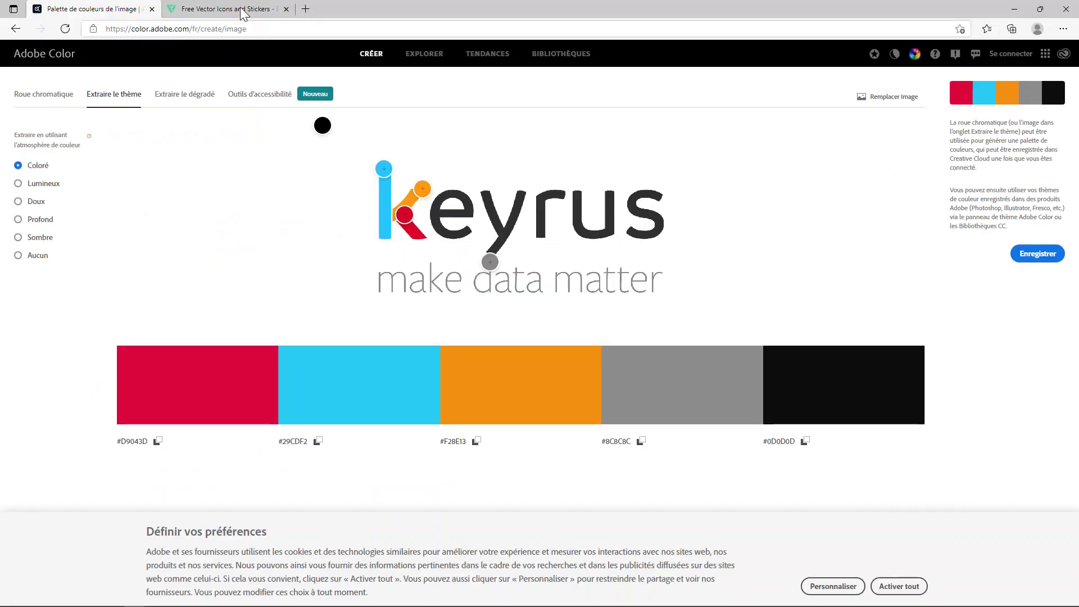
Step: Switch to the Flaticon website in the browser and open its Icons page
{"action": "left_click", "coordinate": [240, 9]}
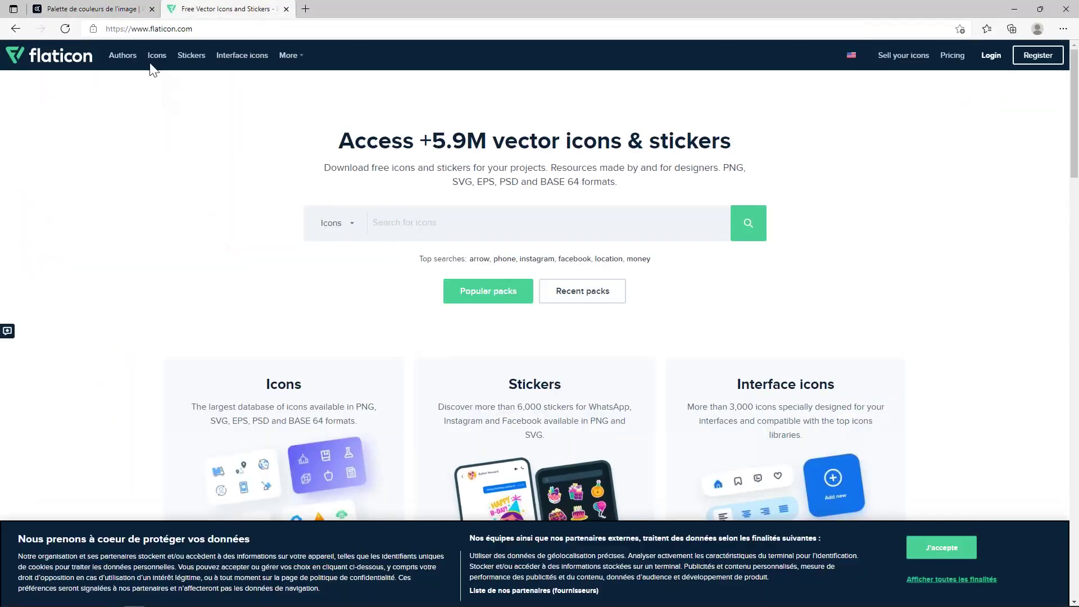
{"action": "left_click", "coordinate": [157, 55]}
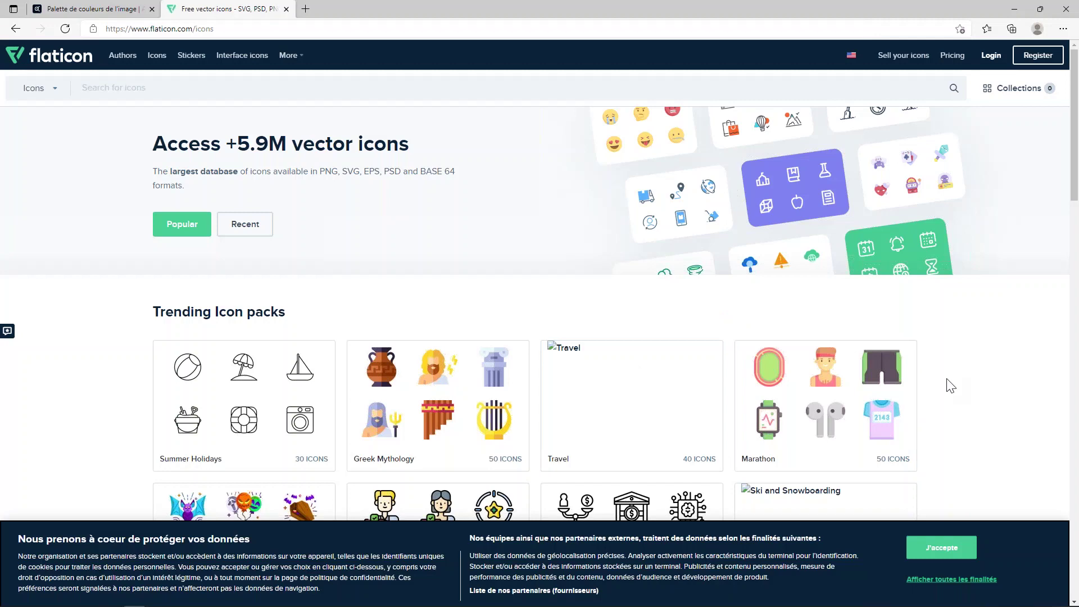
Step: Browse Flaticon's trending icon packs and open the Finances pack to examine its Detailed Outline icons
{"action": "scroll", "coordinate": [949, 386], "scroll_direction": "down", "scroll_amount": 4}
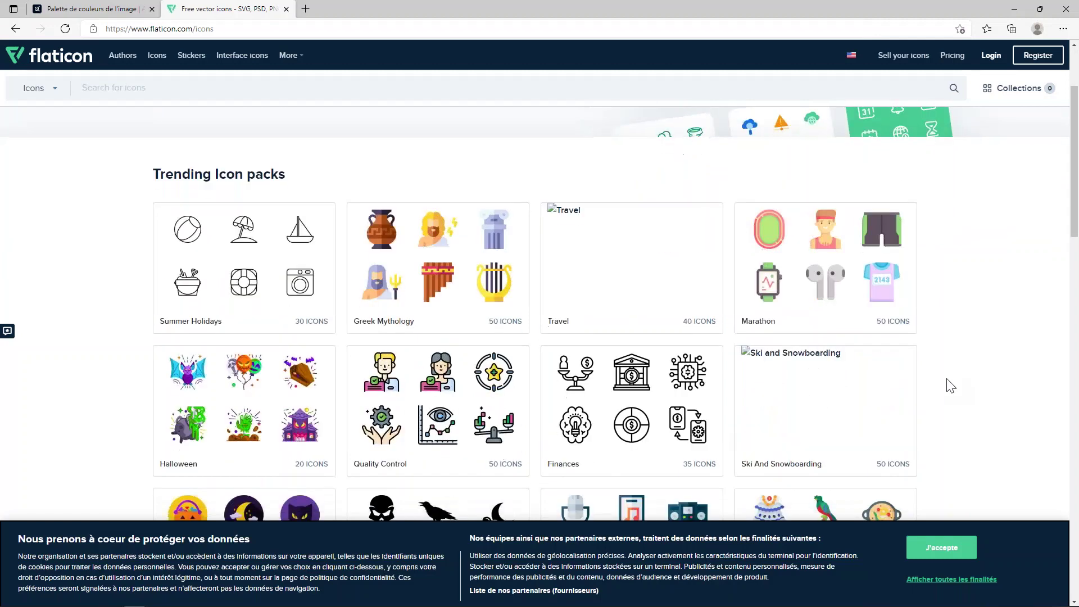
{"action": "scroll", "coordinate": [571, 313], "scroll_direction": "down", "scroll_amount": 1}
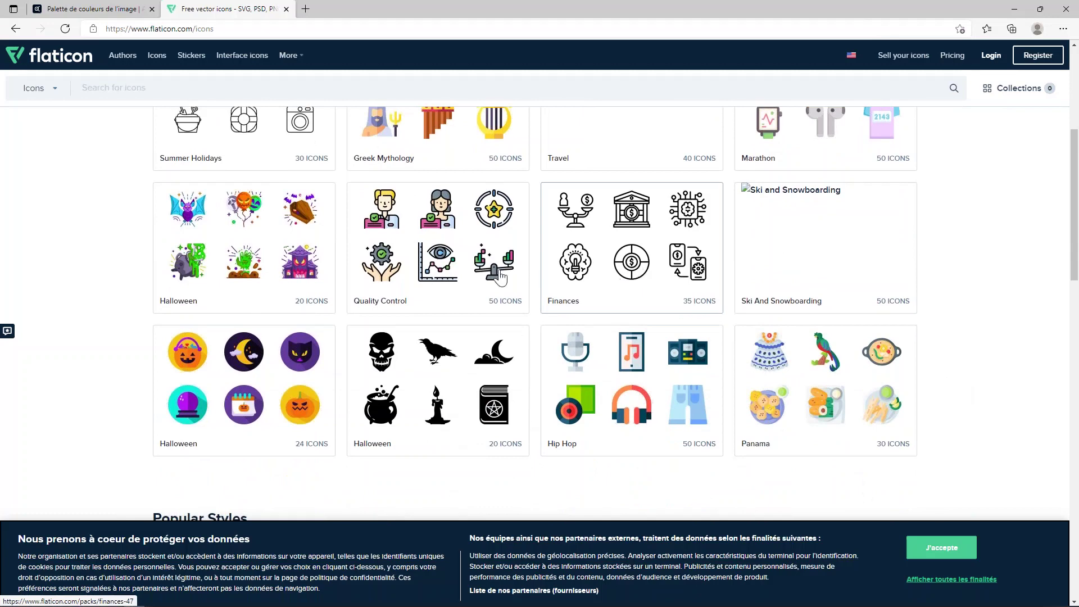
{"action": "scroll", "coordinate": [606, 250], "scroll_direction": "up", "scroll_amount": 2}
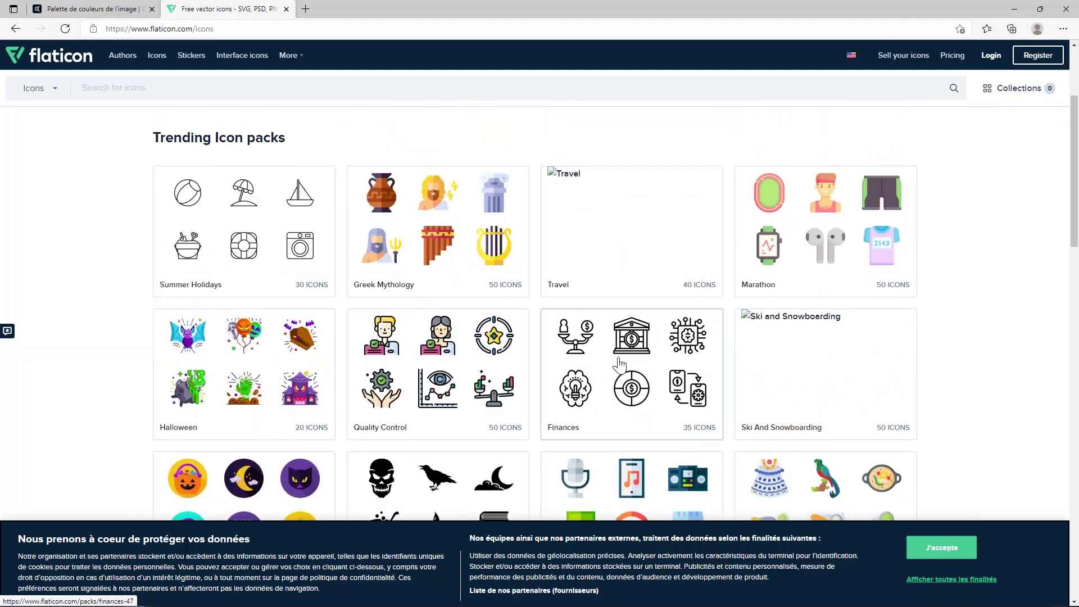
{"action": "left_click", "coordinate": [612, 337]}
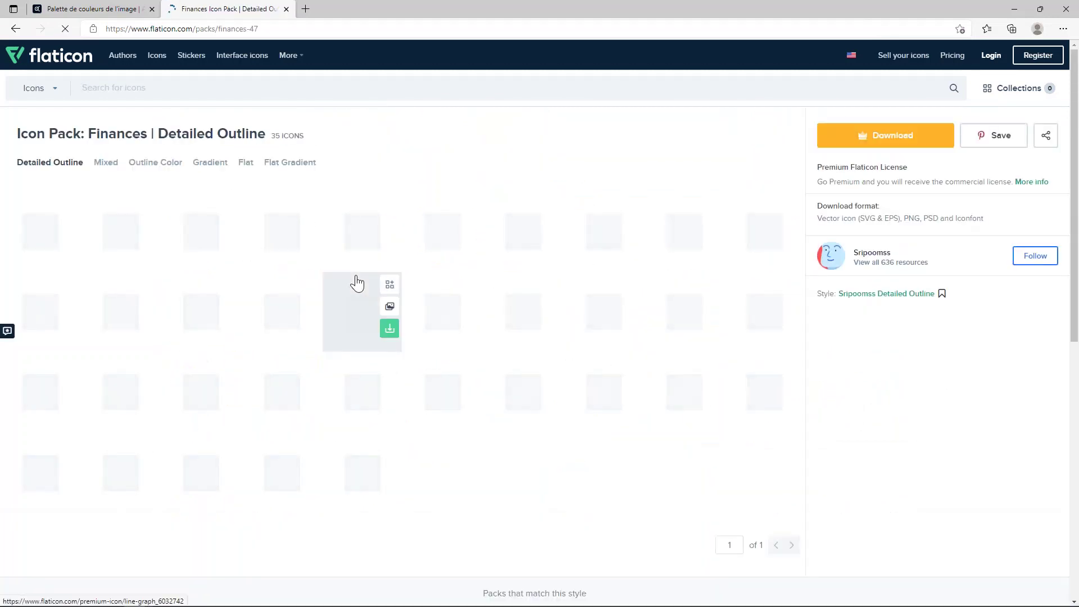
{"action": "mouse_move", "coordinate": [362, 322]}
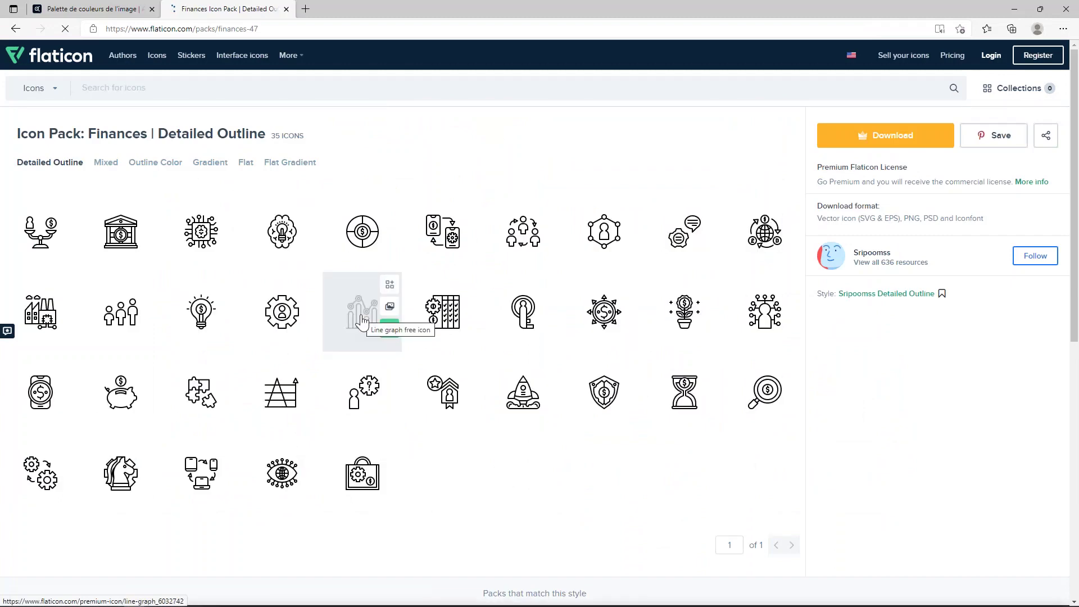
{"action": "scroll", "coordinate": [362, 322], "scroll_direction": "down", "scroll_amount": 1}
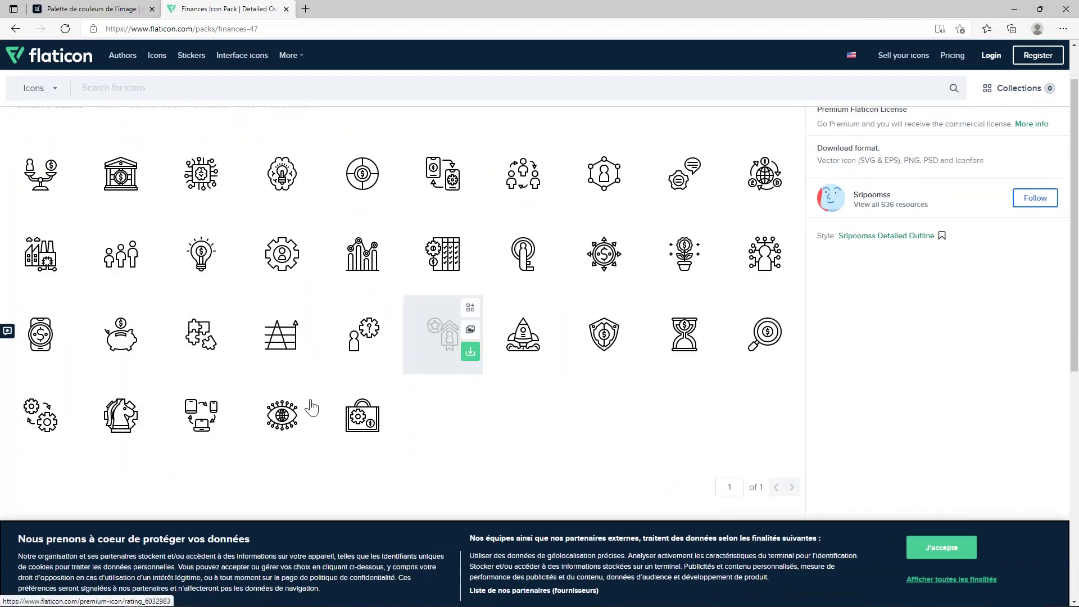
{"action": "mouse_move", "coordinate": [113, 430]}
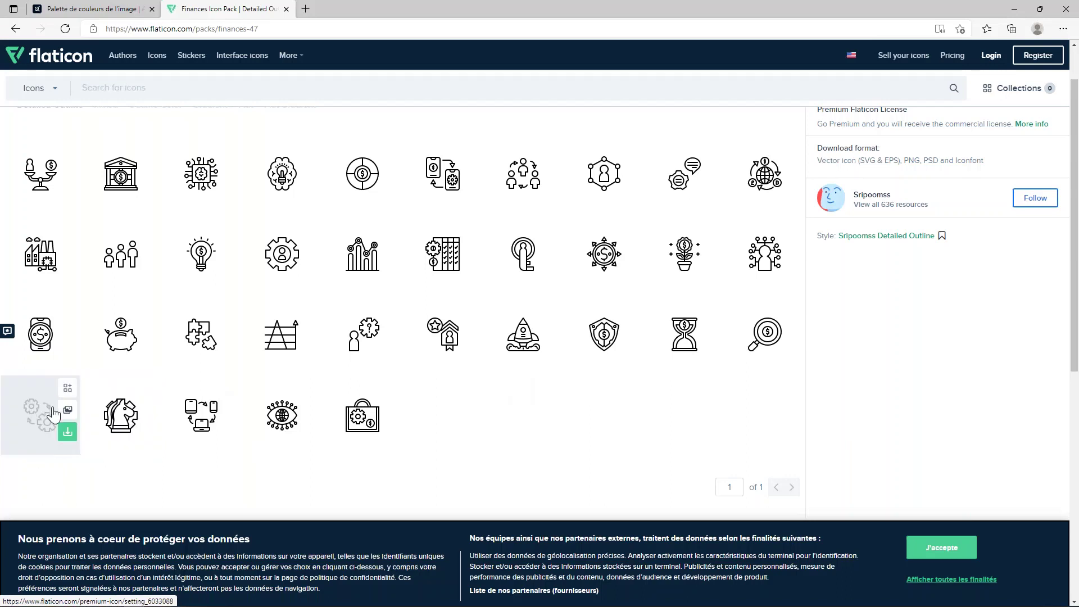
{"action": "mouse_move", "coordinate": [37, 423]}
{"action": "mouse_move", "coordinate": [436, 238]}
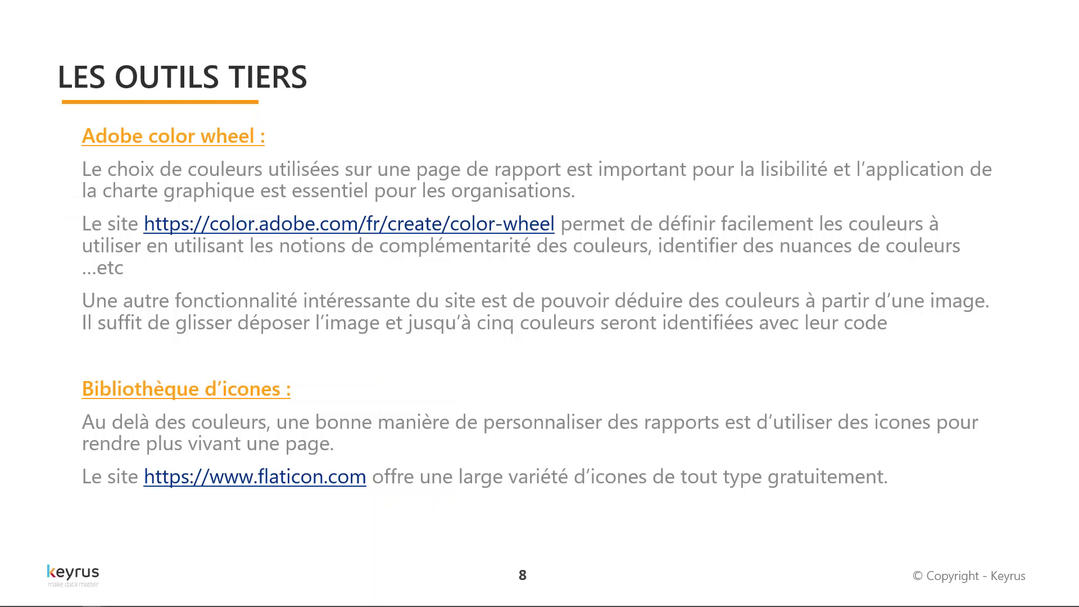
{"action": "key", "text": "Right"}
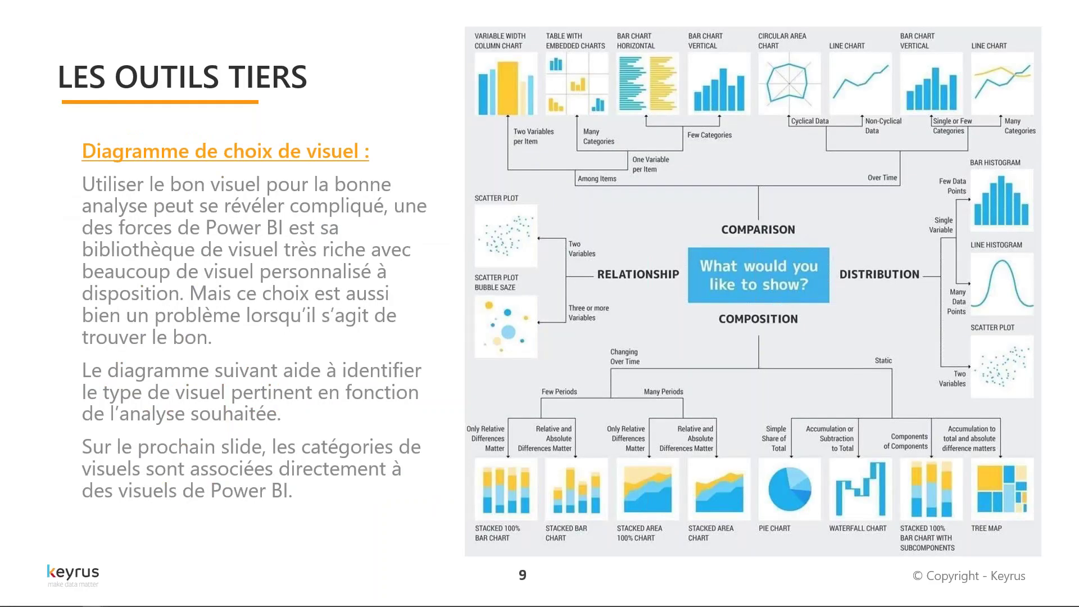
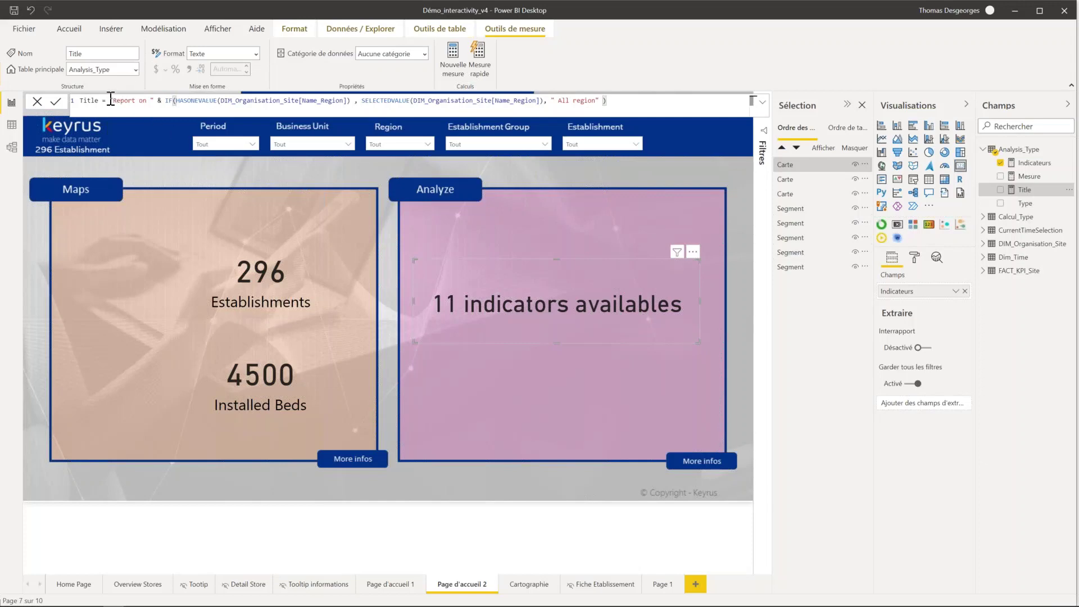
Step: Examine the Title measure's formula part by part: the "Report on " text, the IF with HASONEVALUE, the SELECTEDVALUE of Name_Region and the " All region" fallback
{"action": "left_click_drag", "start_coordinate": [110, 101], "coordinate": [155, 102]}
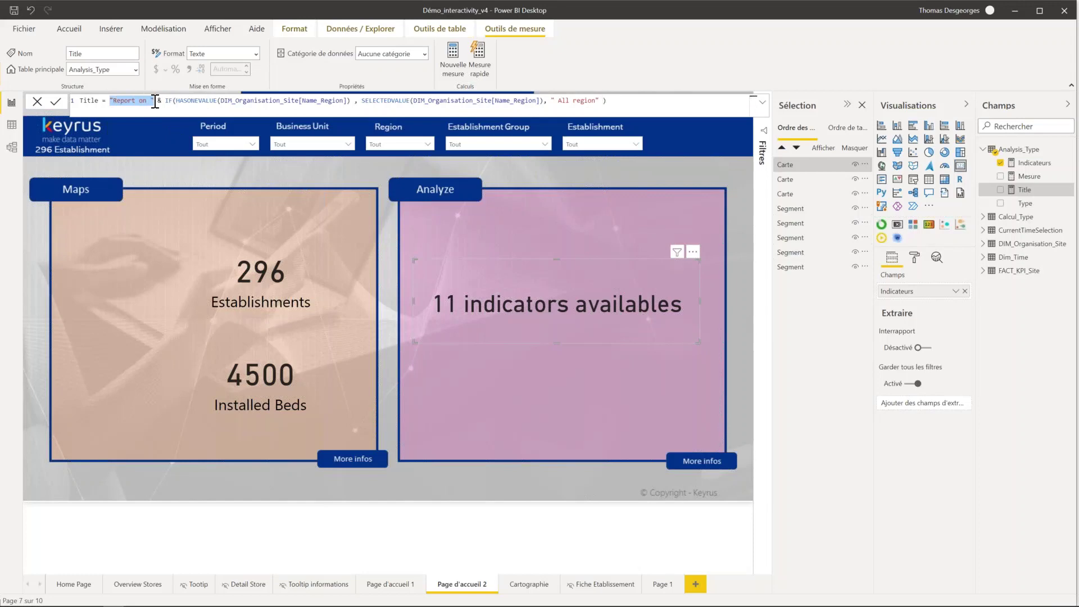
{"action": "left_click", "coordinate": [156, 103]}
{"action": "double_click", "coordinate": [157, 102]}
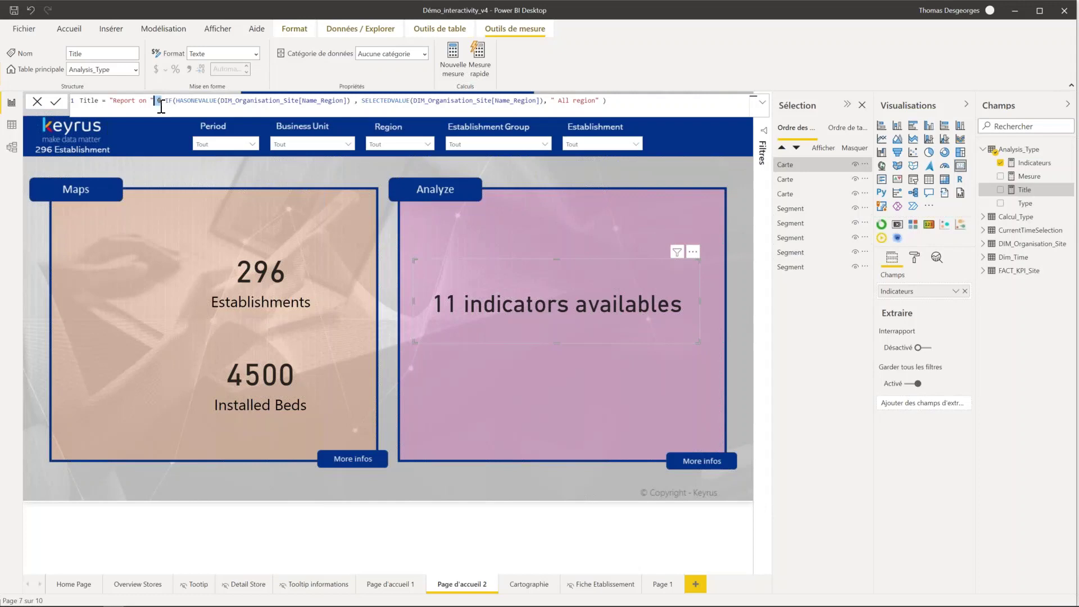
{"action": "left_click_drag", "start_coordinate": [161, 106], "coordinate": [540, 100]}
{"action": "left_click", "coordinate": [169, 101]}
{"action": "left_click_drag", "start_coordinate": [362, 101], "coordinate": [544, 102]}
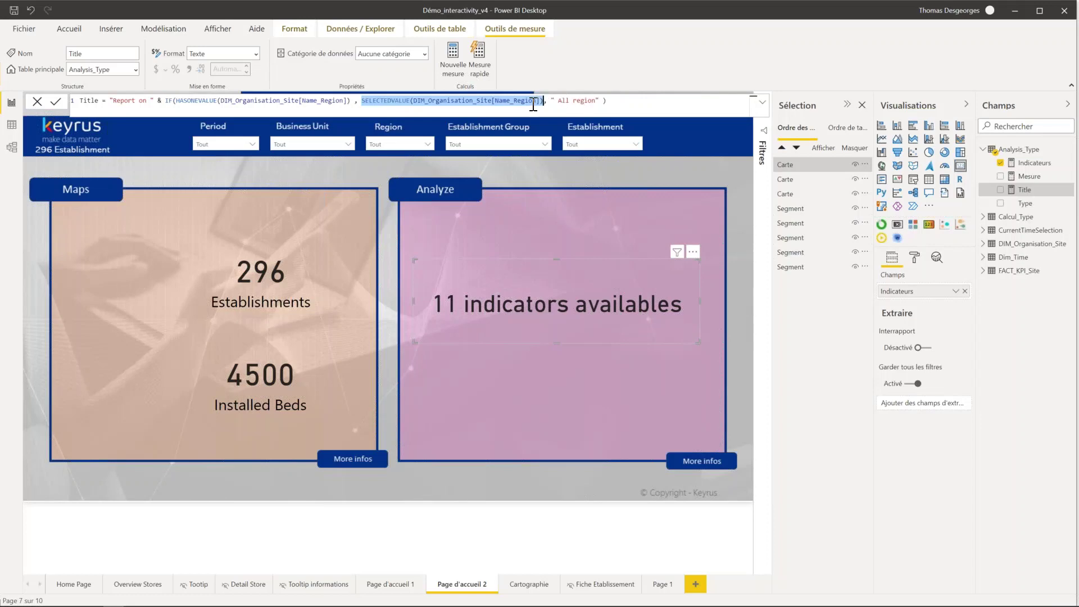
{"action": "left_click", "coordinate": [551, 100]}
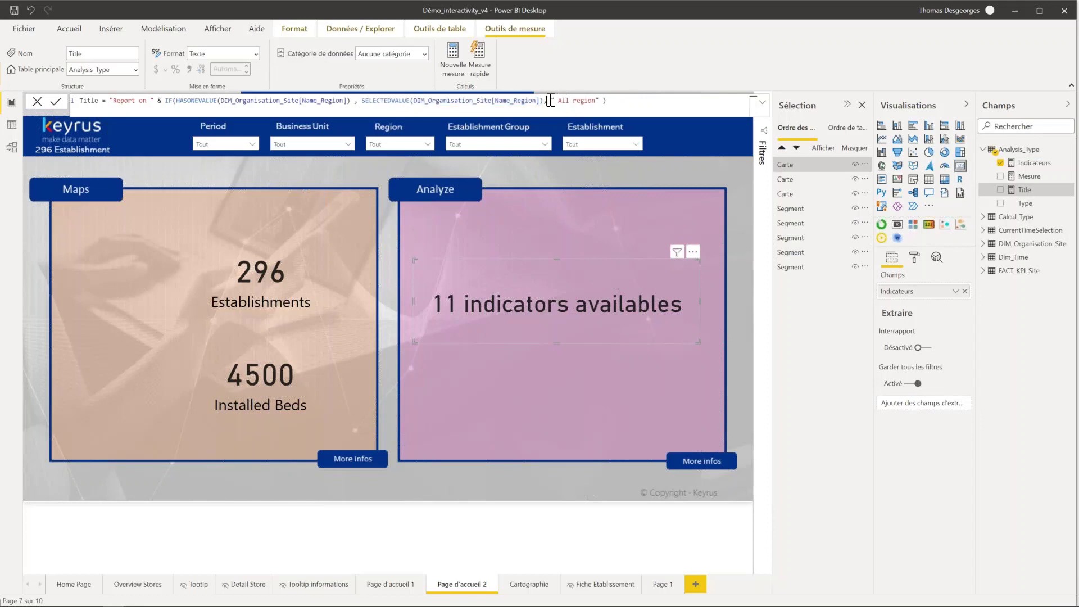
{"action": "left_click_drag", "start_coordinate": [550, 100], "coordinate": [606, 104]}
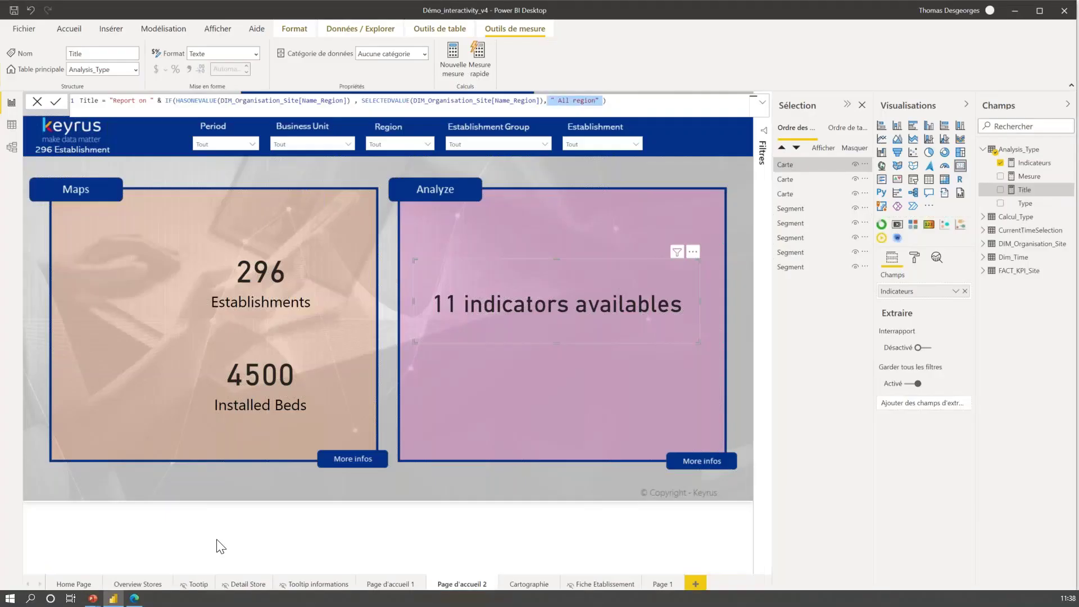
Step: Go to the Home Page and open the conditional formatting of the title text for the Top 5 Store by Sales treemap
{"action": "left_click", "coordinate": [69, 587]}
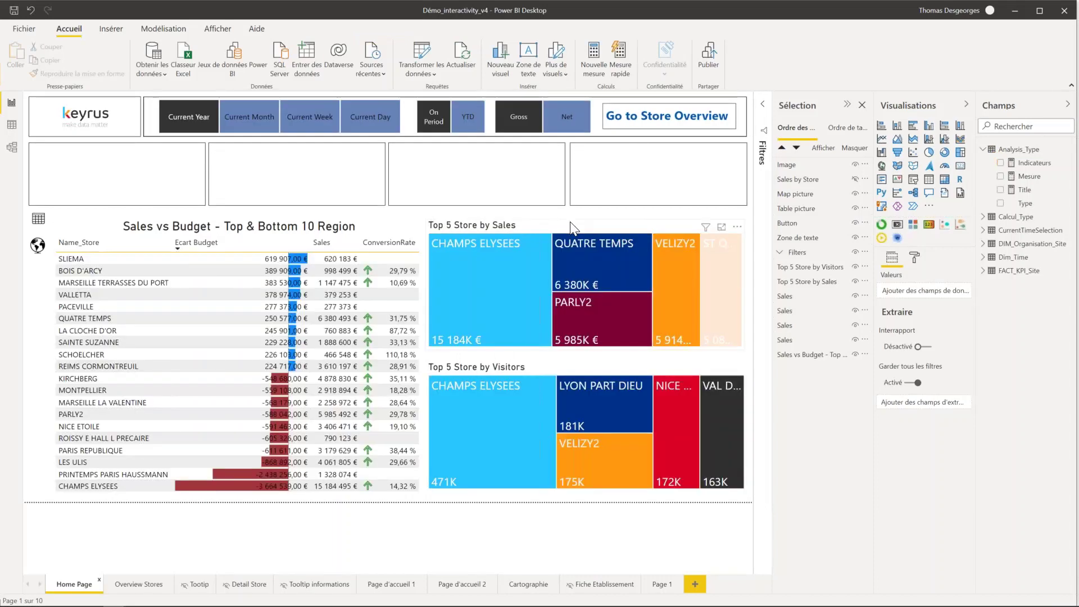
{"action": "left_click", "coordinate": [570, 221]}
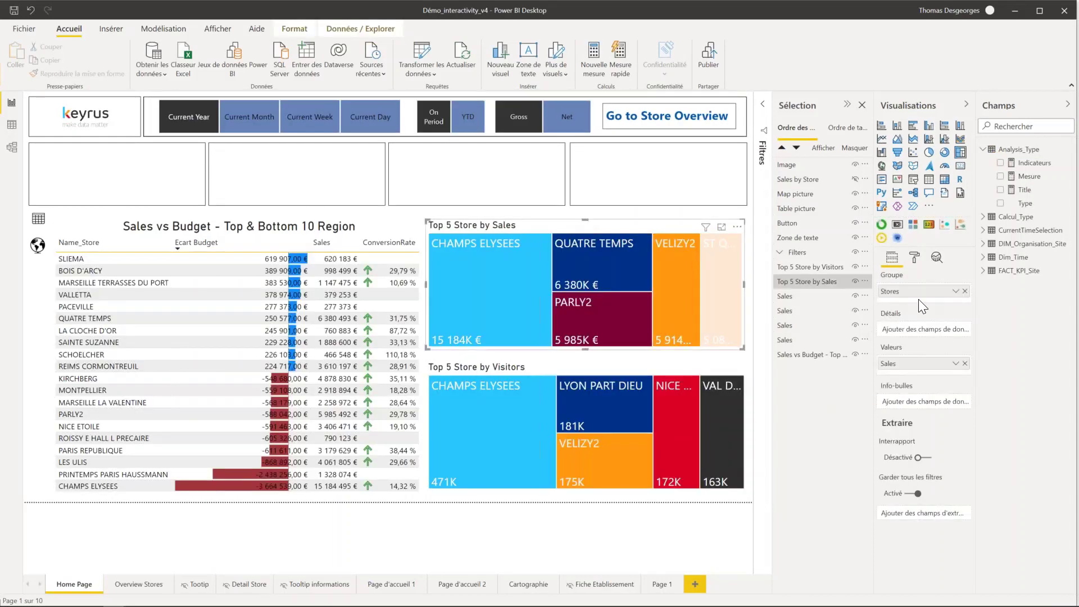
{"action": "left_click", "coordinate": [914, 258]}
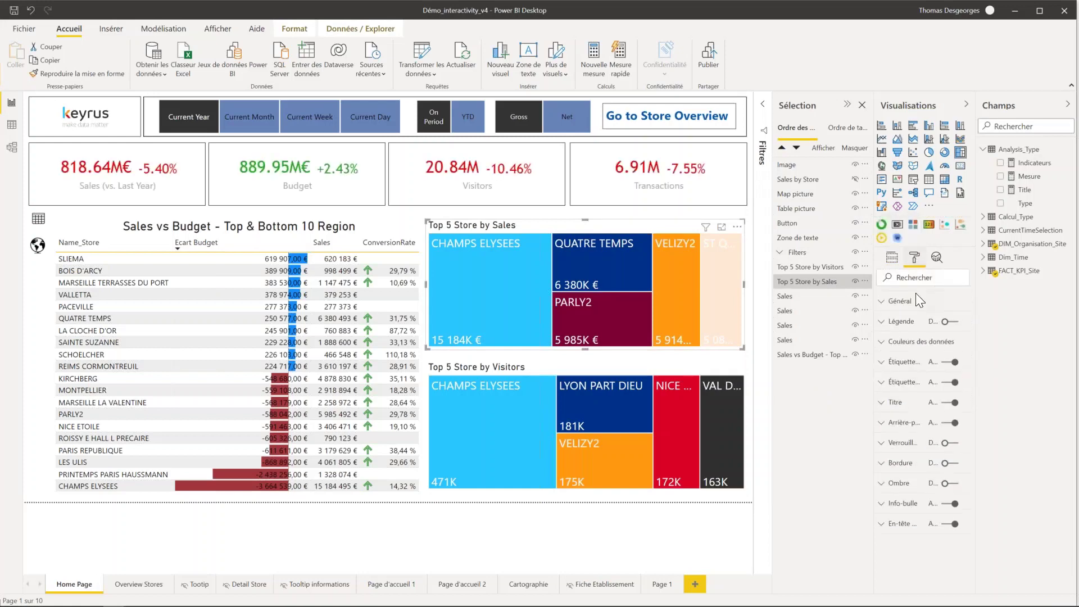
{"action": "left_click", "coordinate": [881, 402]}
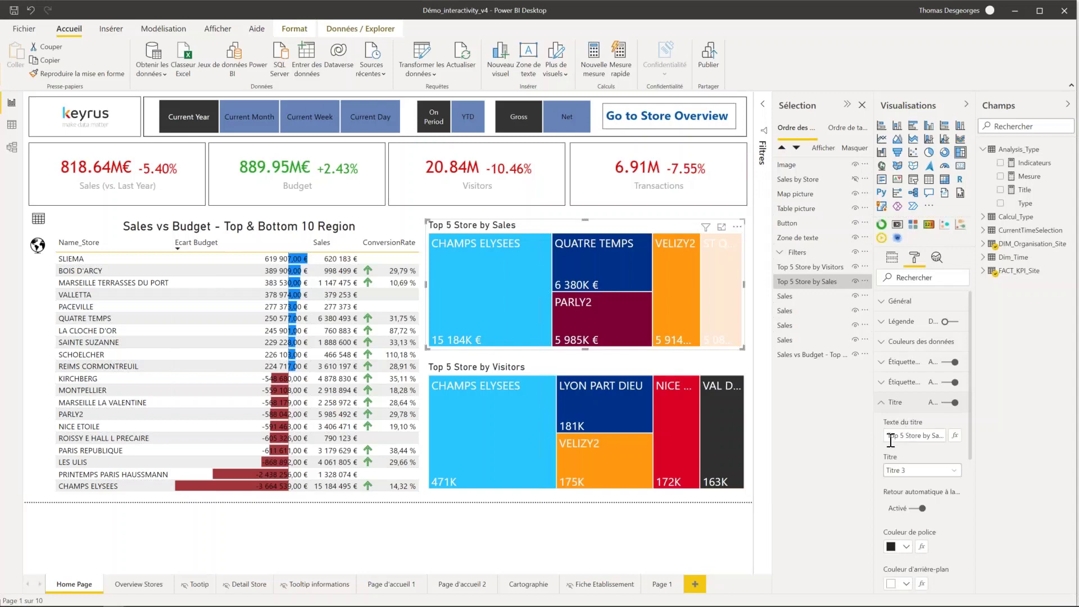
{"action": "left_click_drag", "start_coordinate": [891, 438], "coordinate": [960, 449]}
{"action": "left_click", "coordinate": [954, 441]}
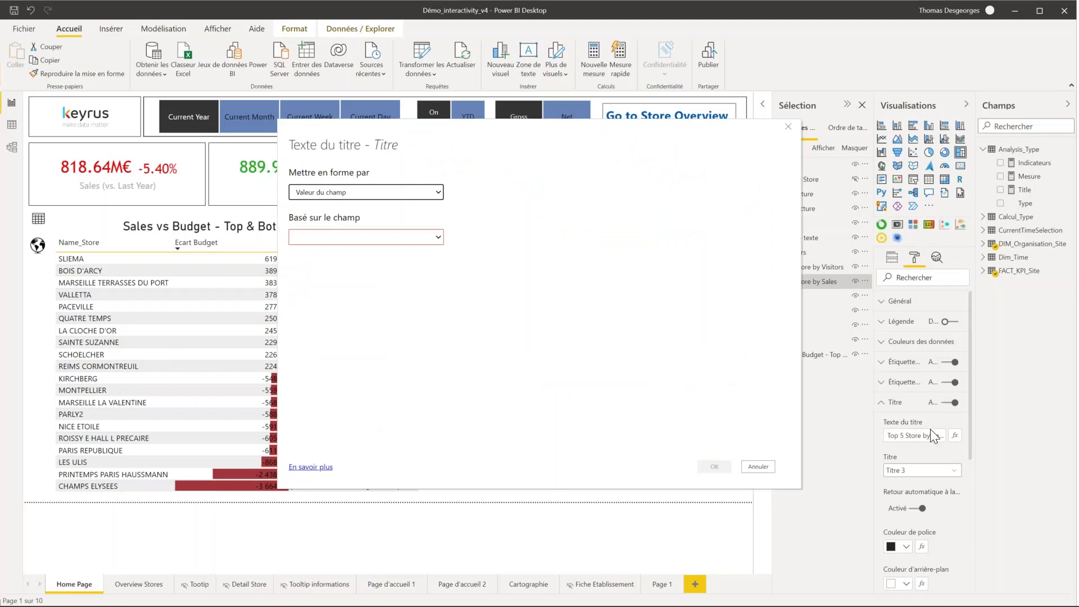
Step: Search the fields for "title", choose the Title measure as the basis of the title text, and cancel the dialog
{"action": "left_click", "coordinate": [339, 239]}
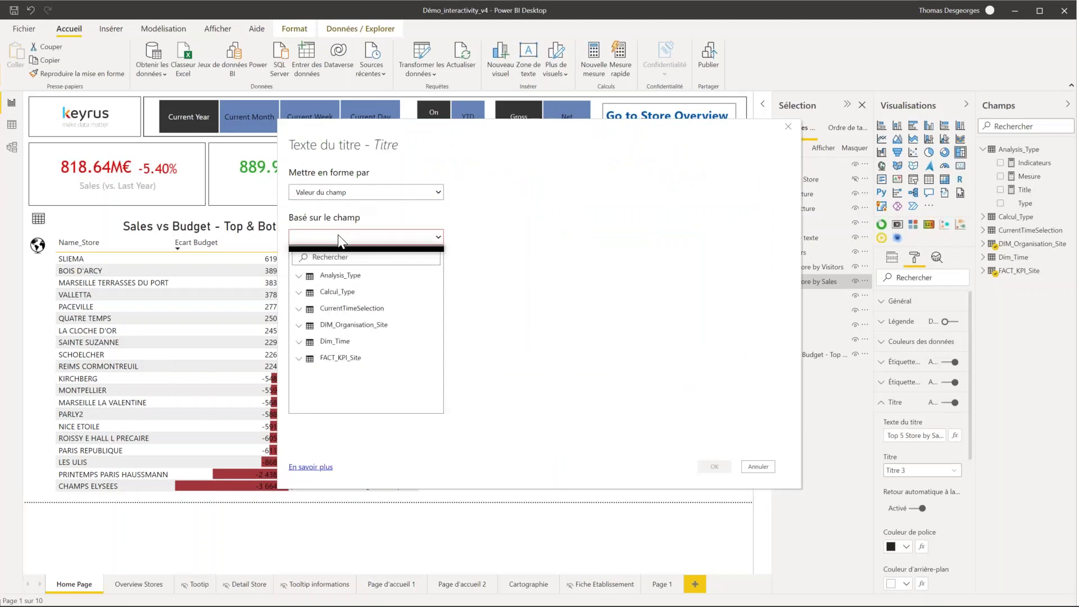
{"action": "type", "text": "titre"}
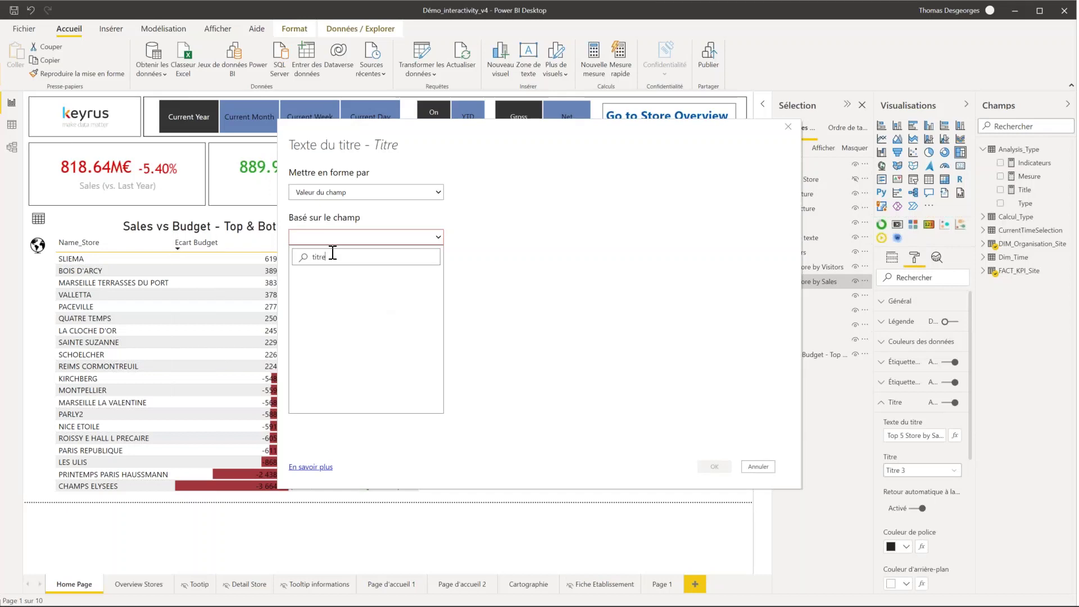
{"action": "key", "text": "BackSpace"}
{"action": "key", "text": "BackSpace"}
{"action": "type", "text": "le"}
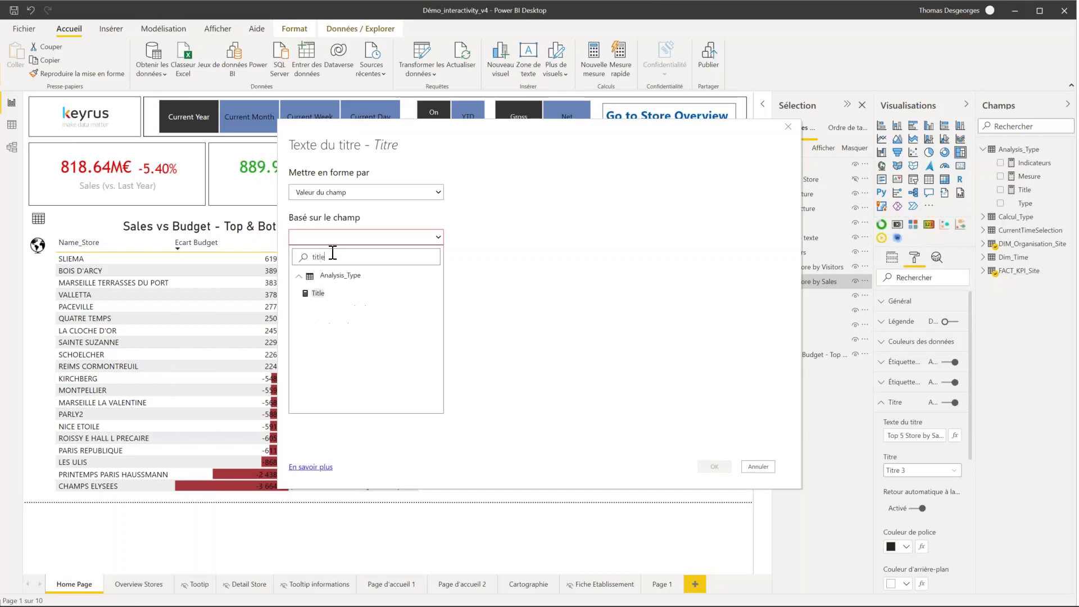
{"action": "left_click", "coordinate": [313, 294]}
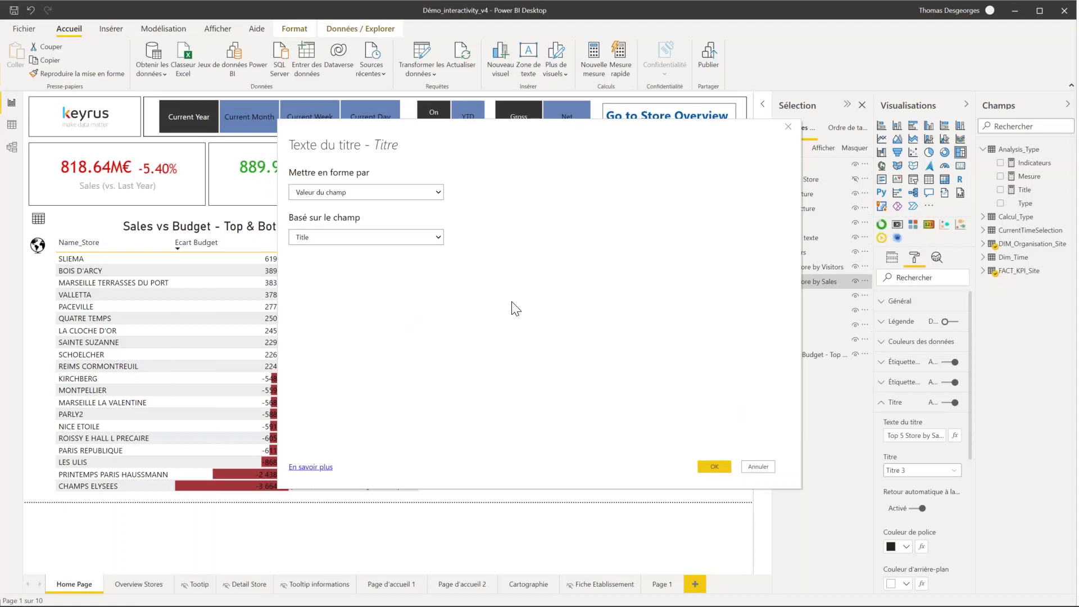
{"action": "left_click", "coordinate": [759, 467]}
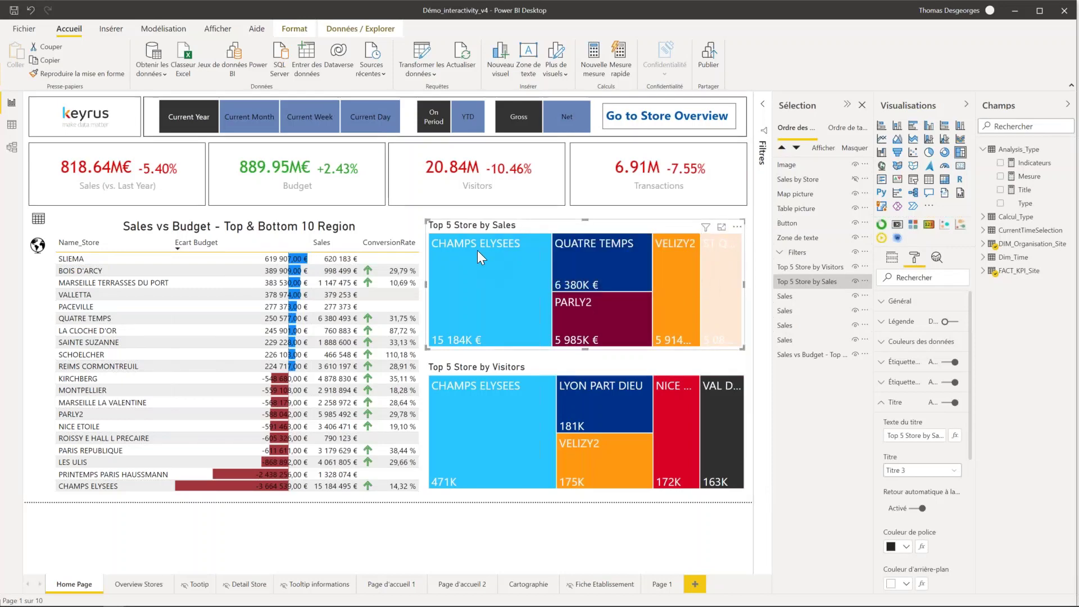
Step: Cross-filter the Home Page by CHAMPS ELYSEES in the Top 5 Store by Sales treemap and clear that selection
{"action": "left_click", "coordinate": [507, 272]}
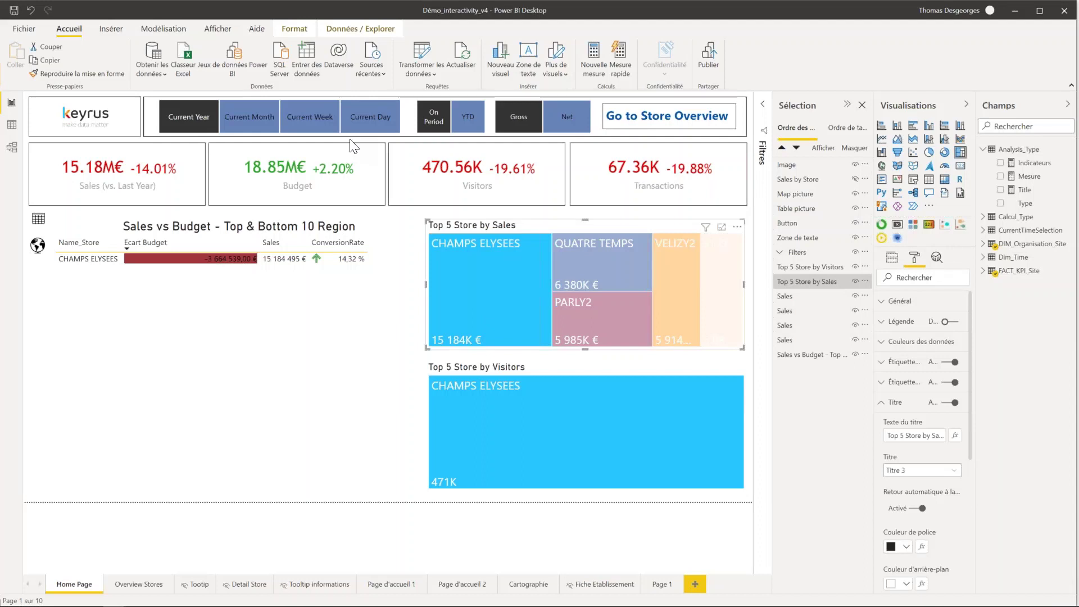
{"action": "mouse_move", "coordinate": [527, 319]}
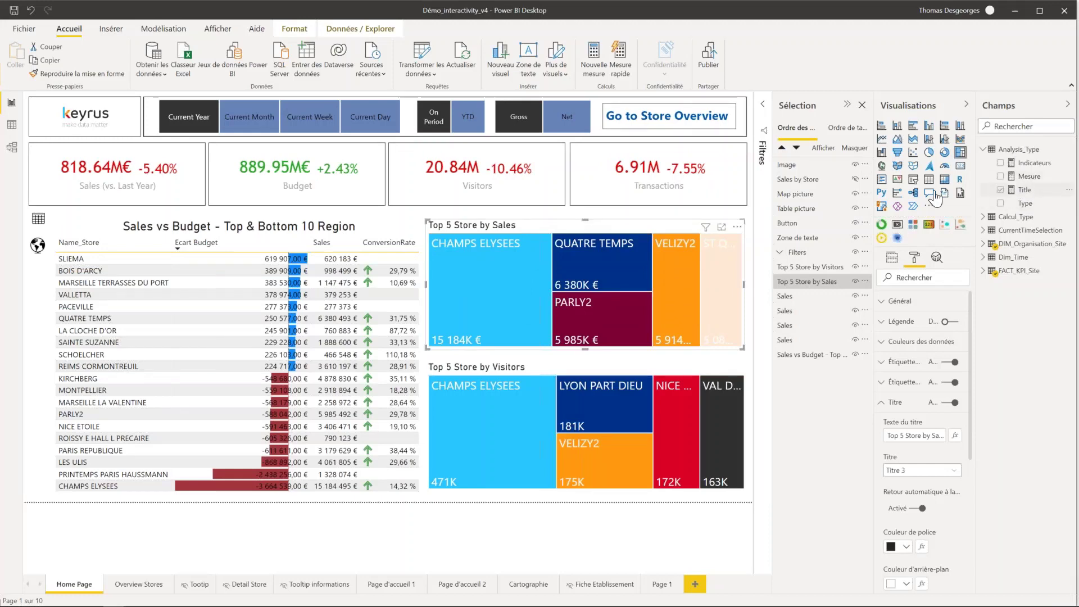
{"action": "mouse_move", "coordinate": [565, 253]}
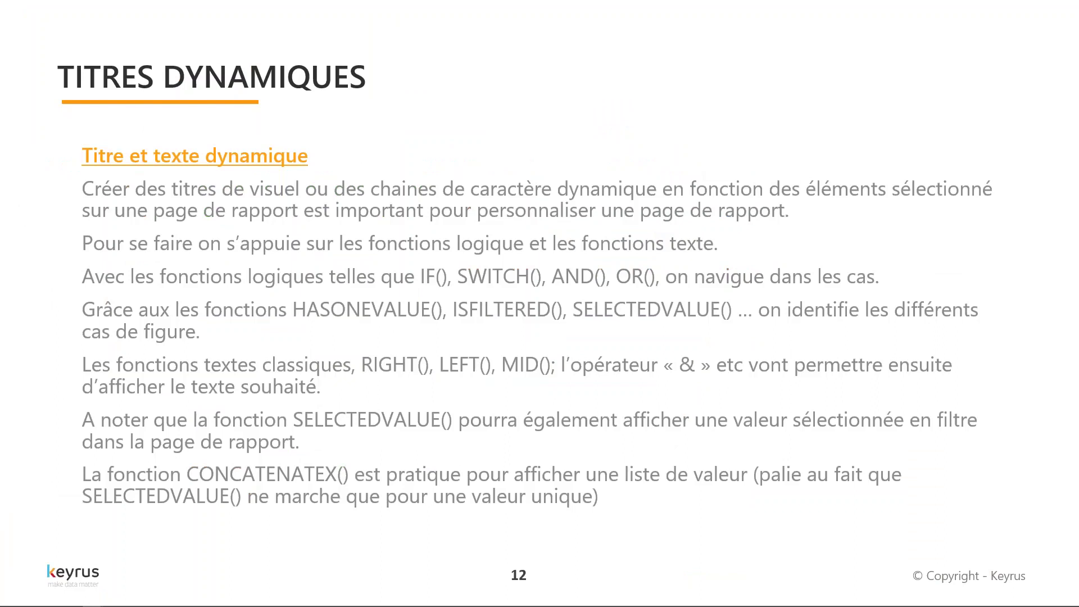
{"action": "key", "text": "Right"}
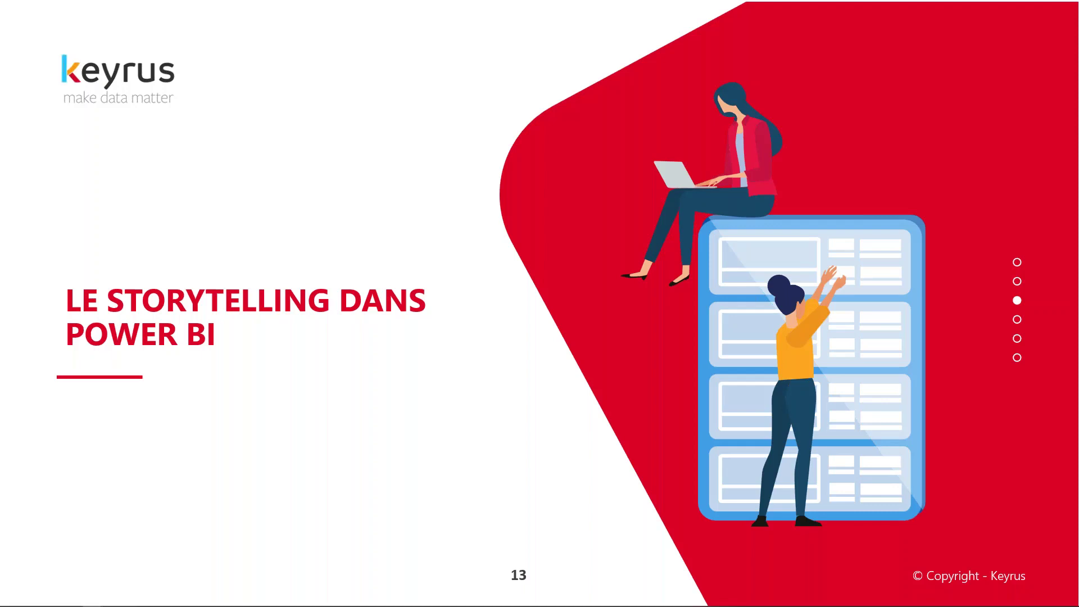
{"action": "key", "text": "Right"}
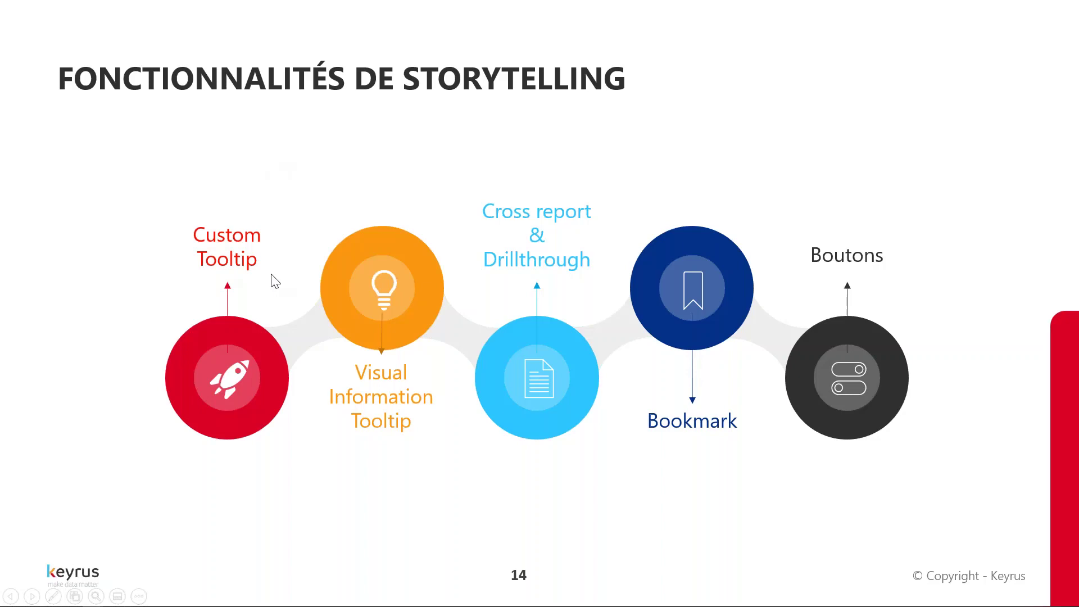
Step: Switch to Power BI Desktop and view the tooltips of the SECTEUR PARIS 3 bar and the QUATRE TEMPS bubble on the Overview Stores page
{"action": "key", "text": "alt+Tab"}
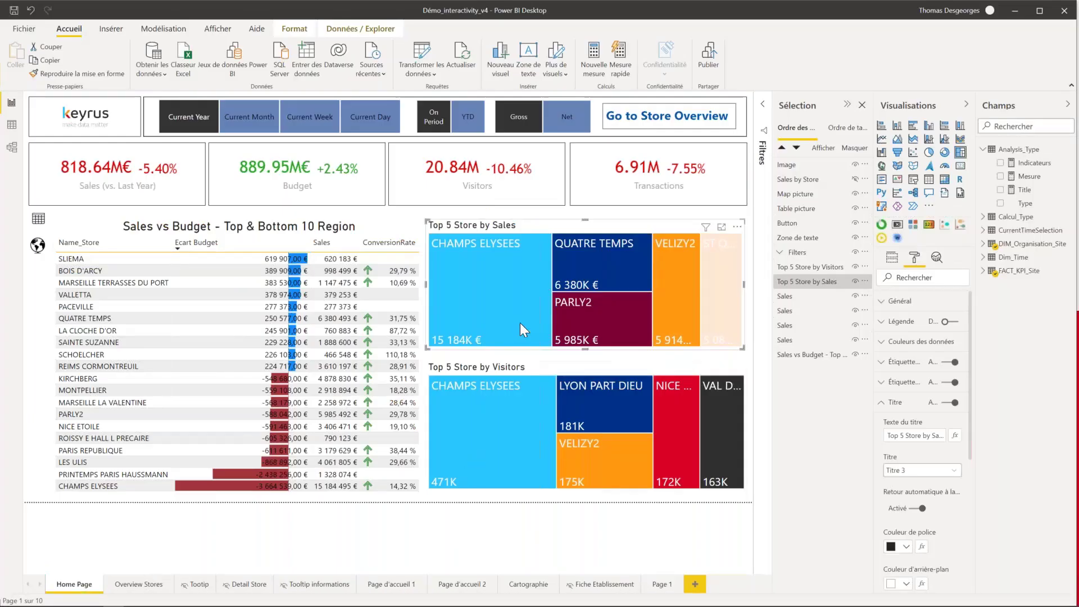
{"action": "mouse_move", "coordinate": [520, 323]}
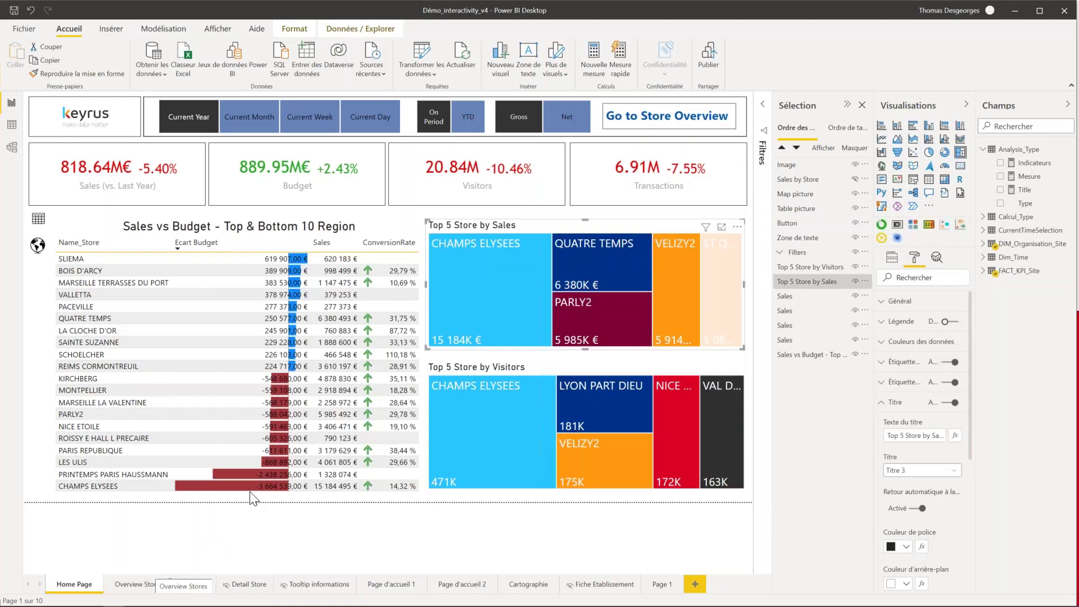
{"action": "left_click", "coordinate": [132, 584]}
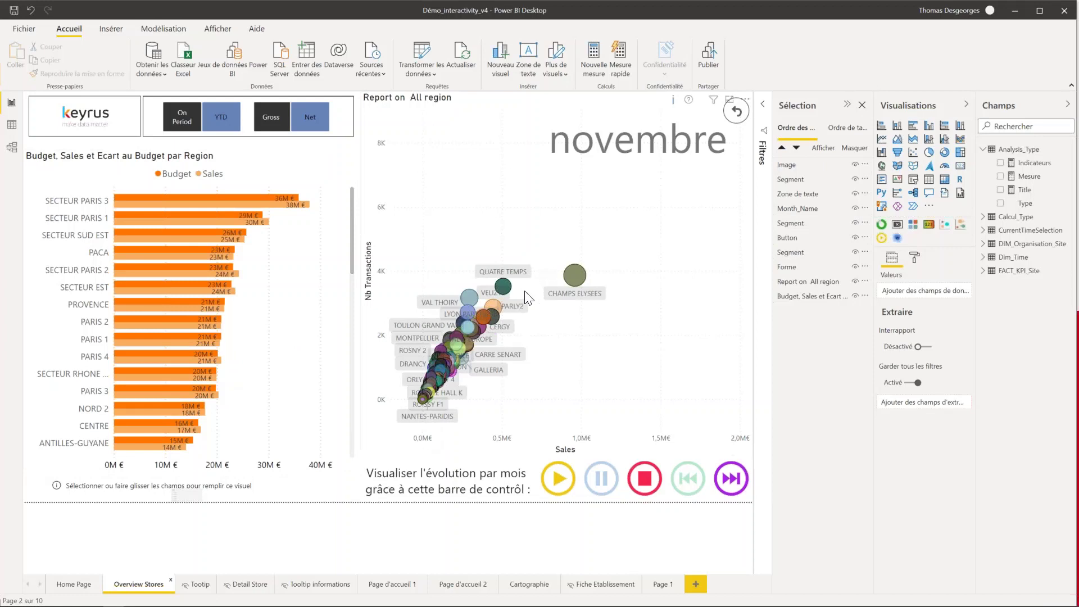
{"action": "mouse_move", "coordinate": [256, 201]}
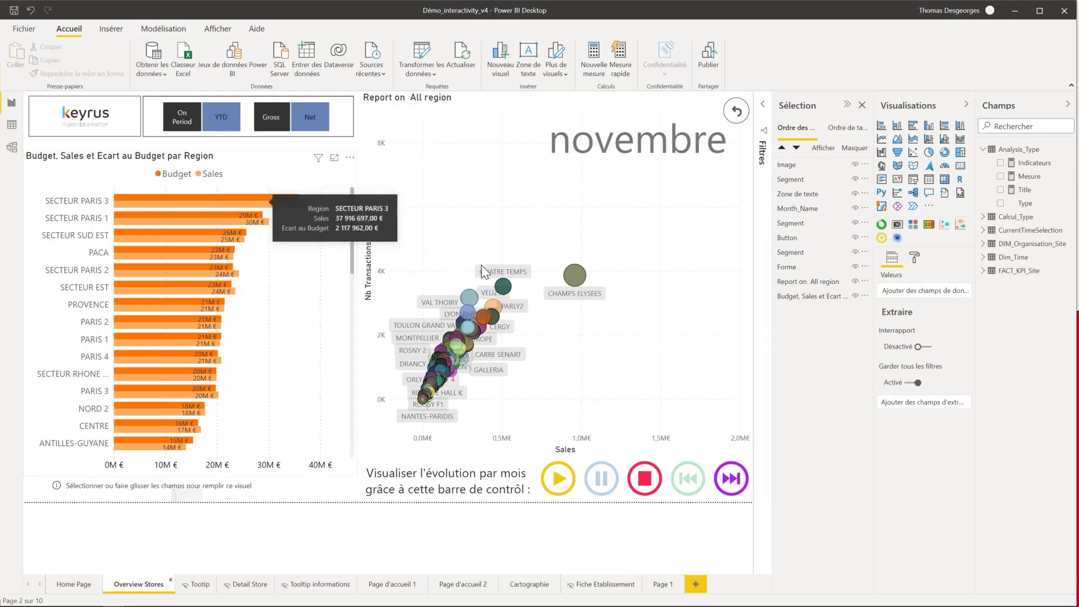
{"action": "mouse_move", "coordinate": [508, 288]}
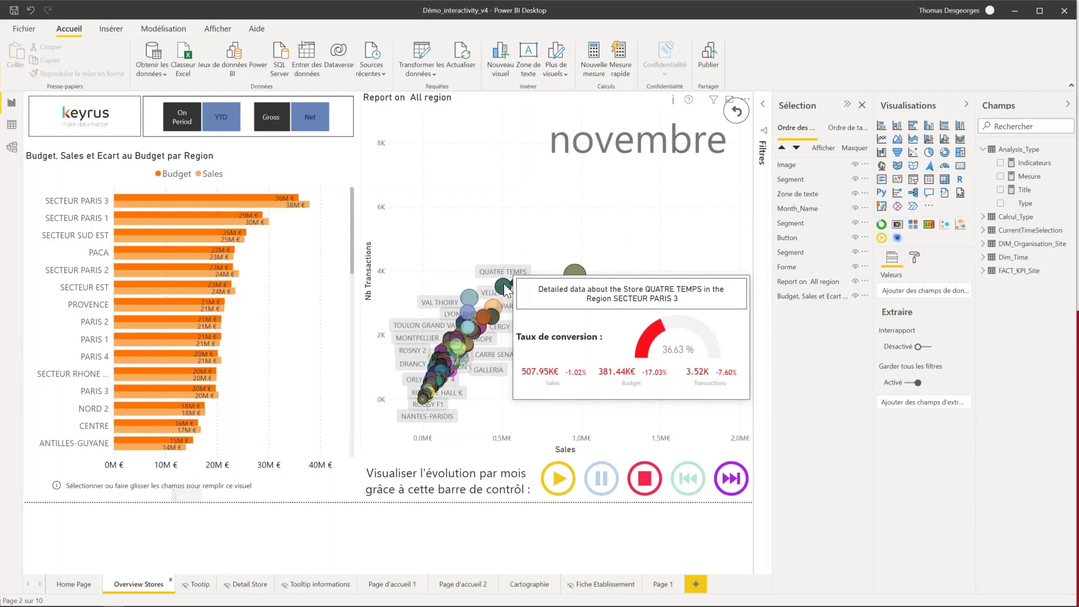
Step: View the tooltips of the LYON PART DIEU, CHAMPS ELYSEES and lowest-sales store bubbles in the scatter chart
{"action": "mouse_move", "coordinate": [470, 295]}
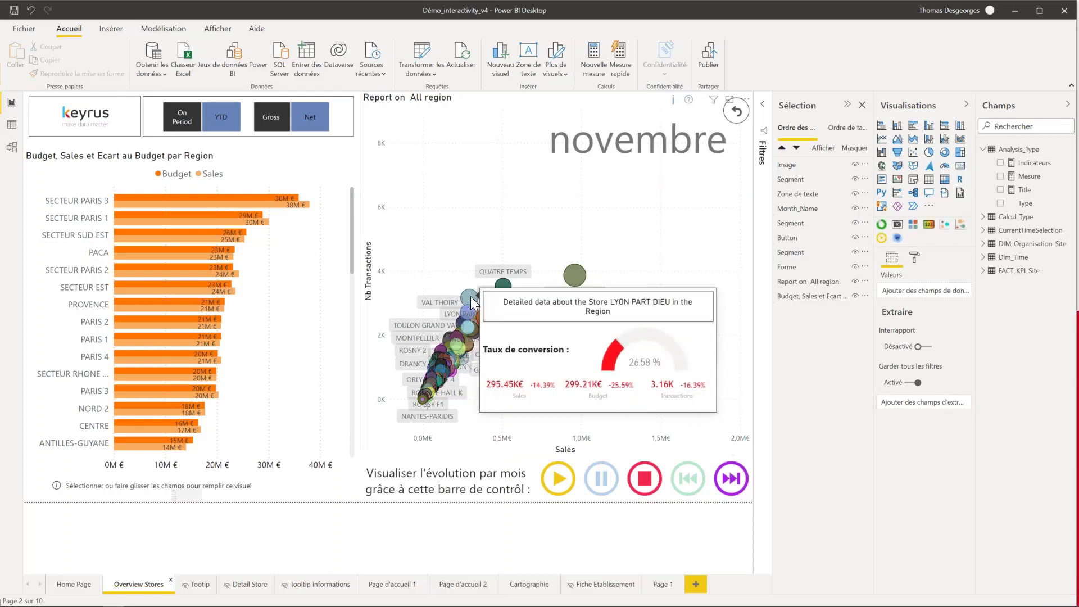
{"action": "mouse_move", "coordinate": [576, 269]}
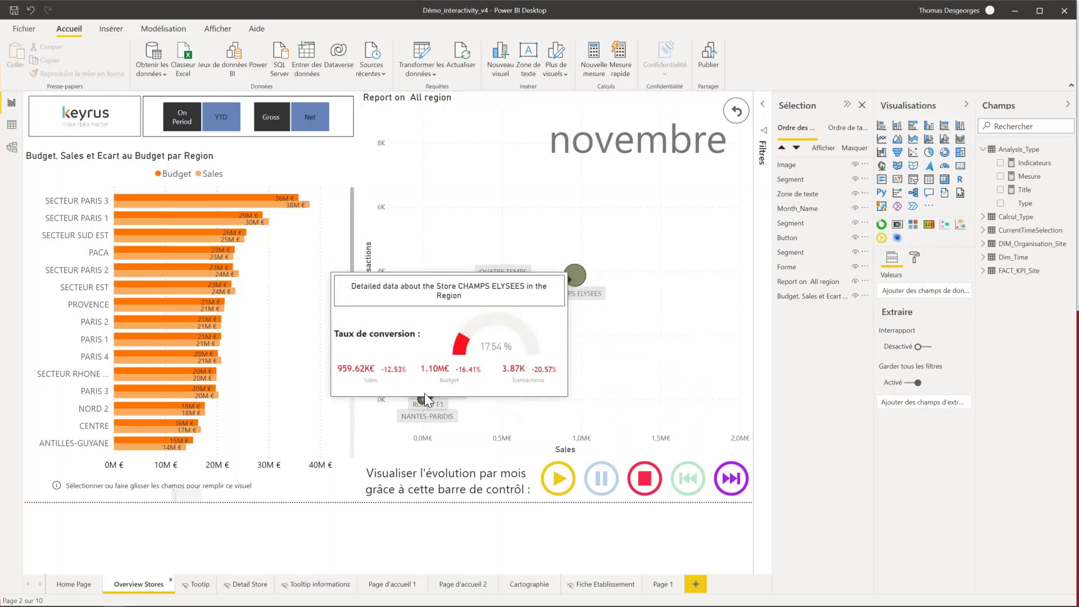
{"action": "mouse_move", "coordinate": [423, 400]}
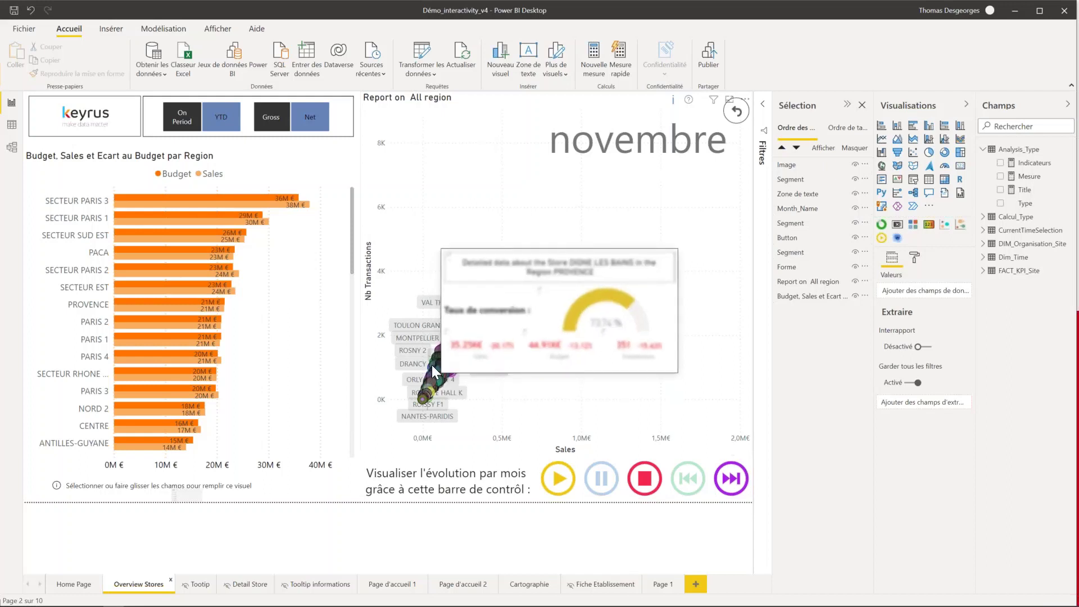
{"action": "mouse_move", "coordinate": [431, 365]}
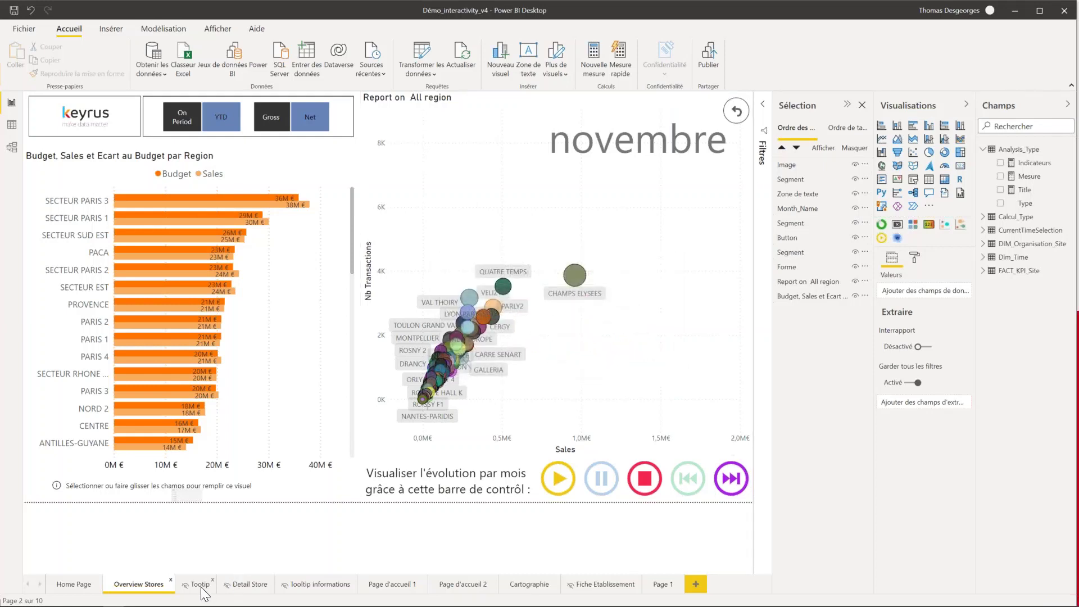
Step: Add a new report page and set its page size type to Info-bulle
{"action": "left_click", "coordinate": [696, 584]}
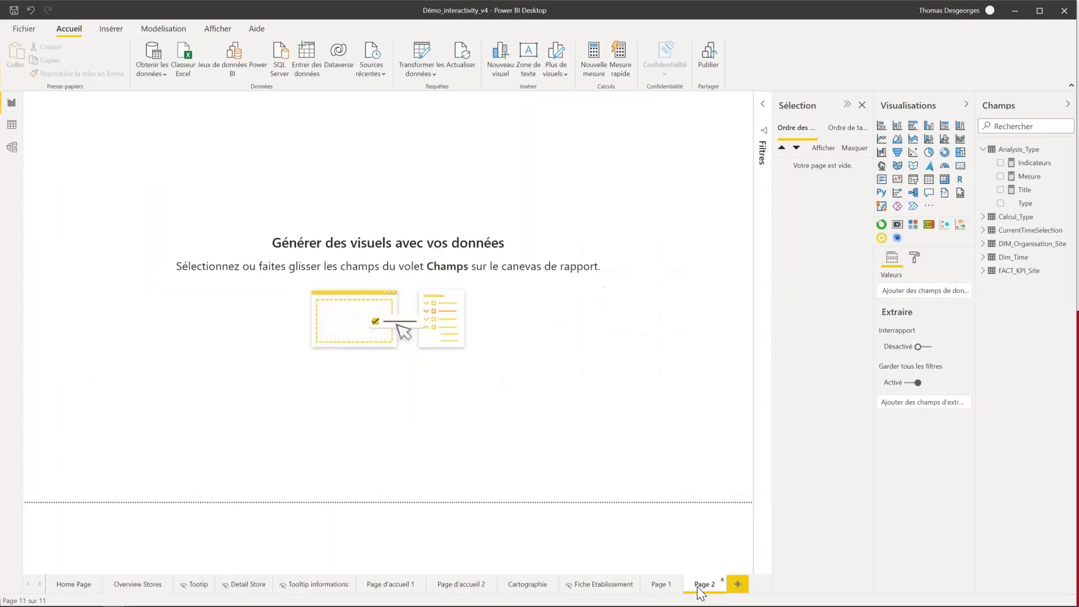
{"action": "left_click", "coordinate": [913, 259]}
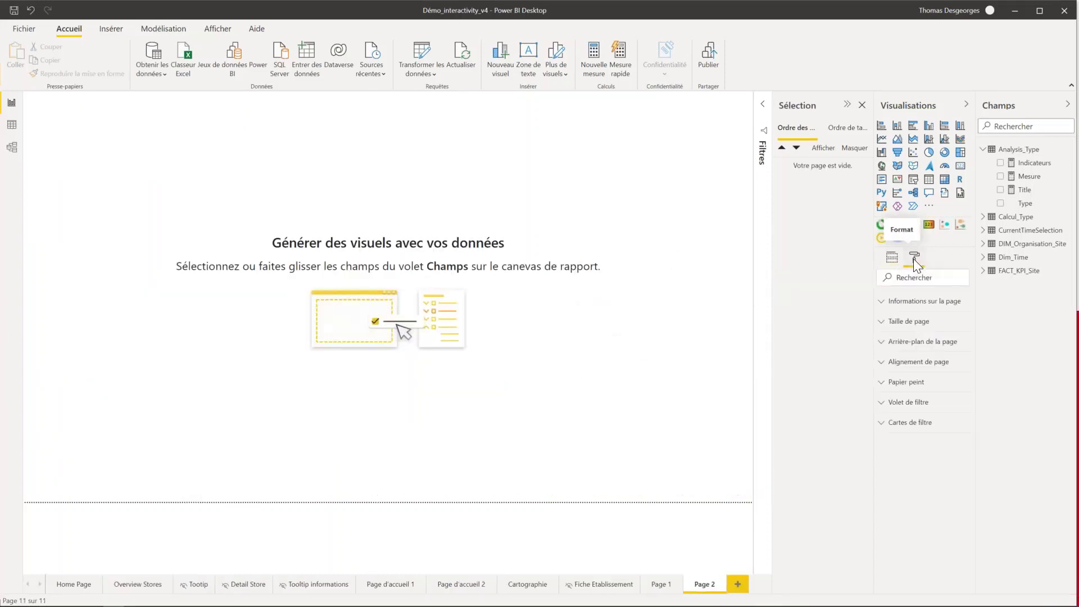
{"action": "left_click", "coordinate": [881, 326]}
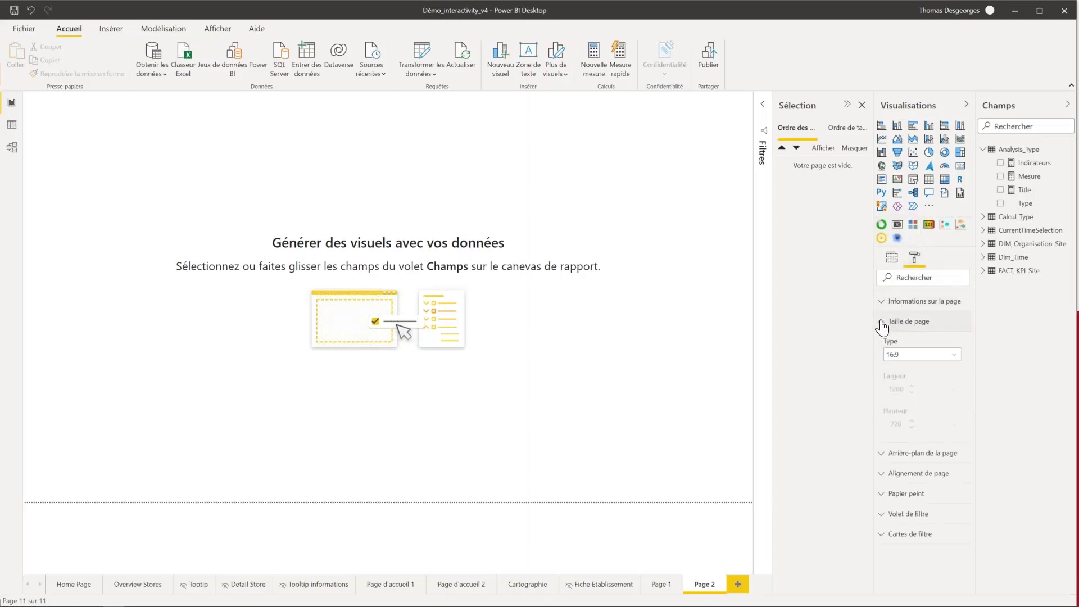
{"action": "left_click", "coordinate": [911, 355]}
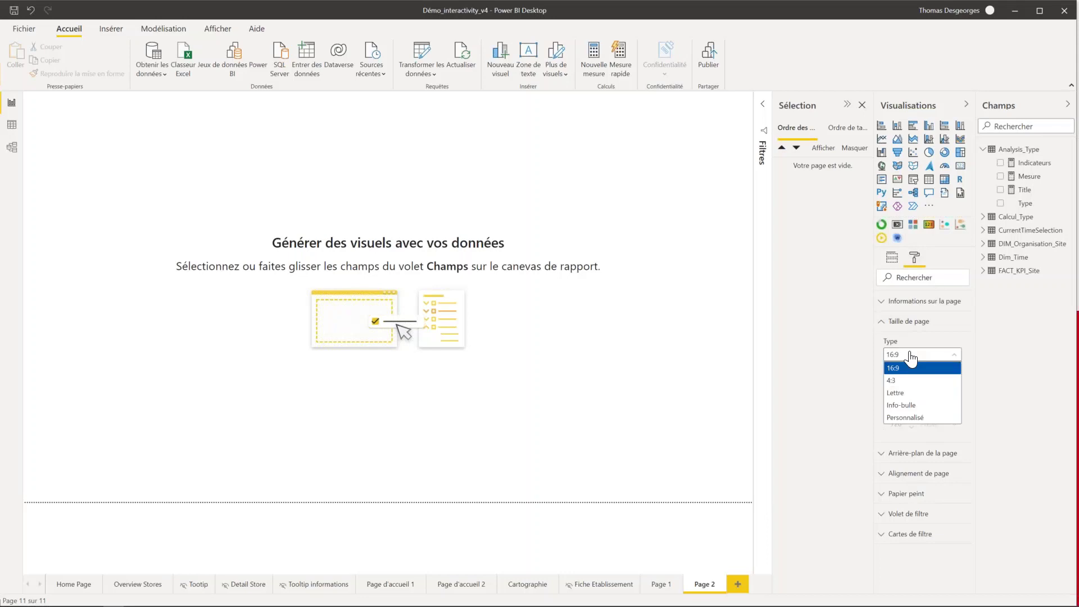
{"action": "left_click", "coordinate": [904, 406]}
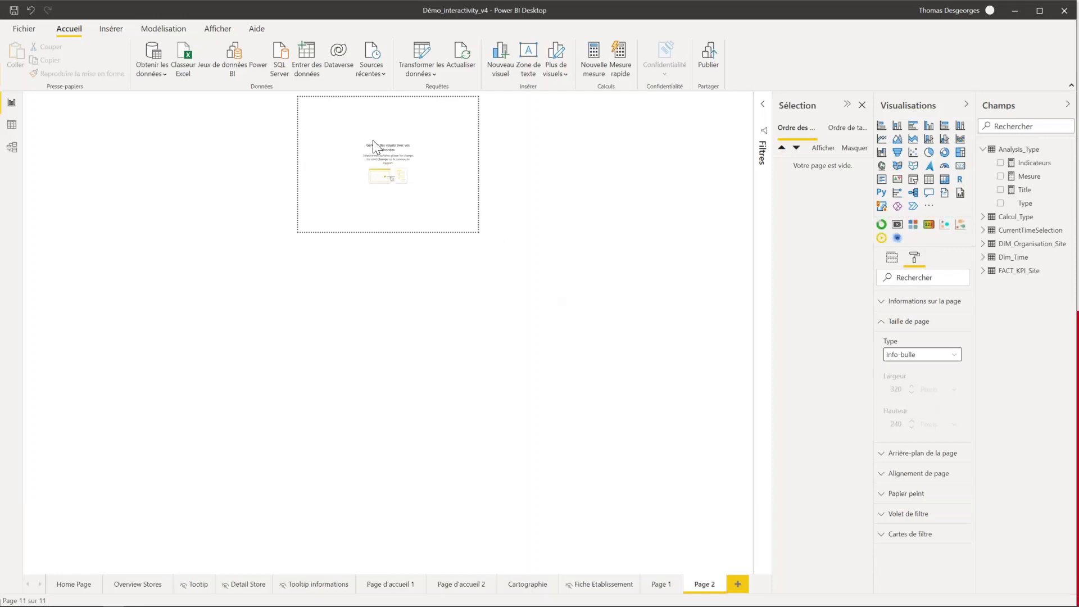
Step: Change the new page's size type to Personnalisé and set its width to 500 pixels
{"action": "left_click", "coordinate": [943, 363]}
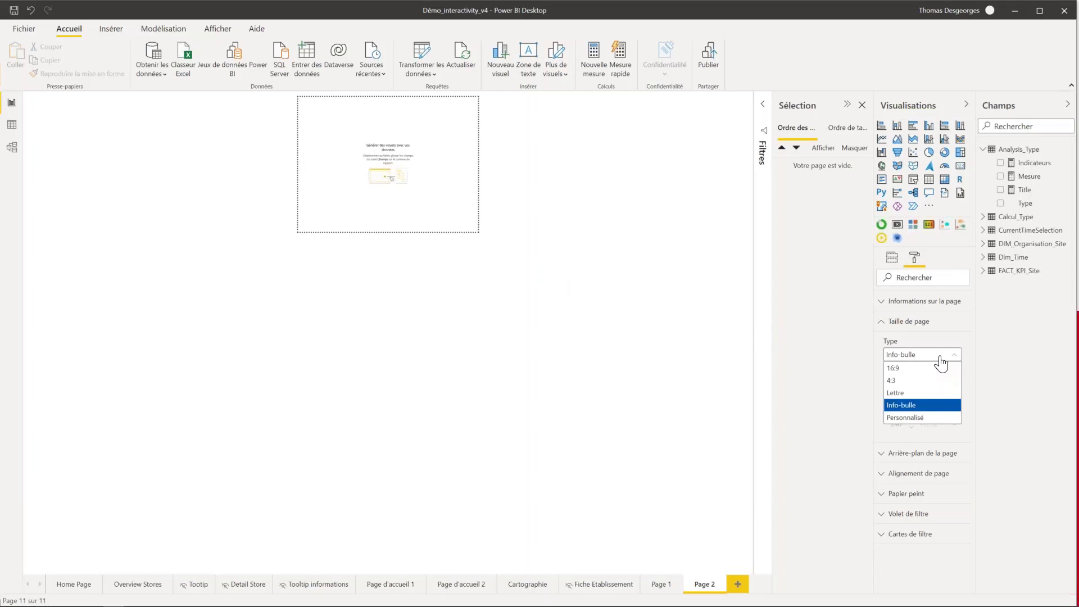
{"action": "left_click", "coordinate": [905, 418]}
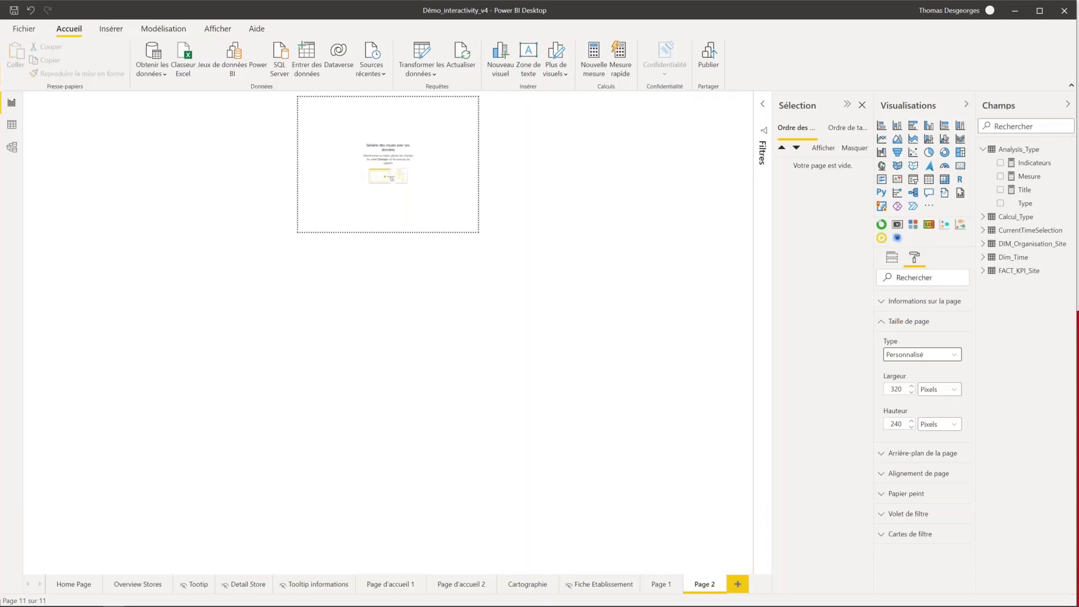
{"action": "left_click_drag", "start_coordinate": [903, 388], "coordinate": [885, 389]}
{"action": "type", "text": "500"}
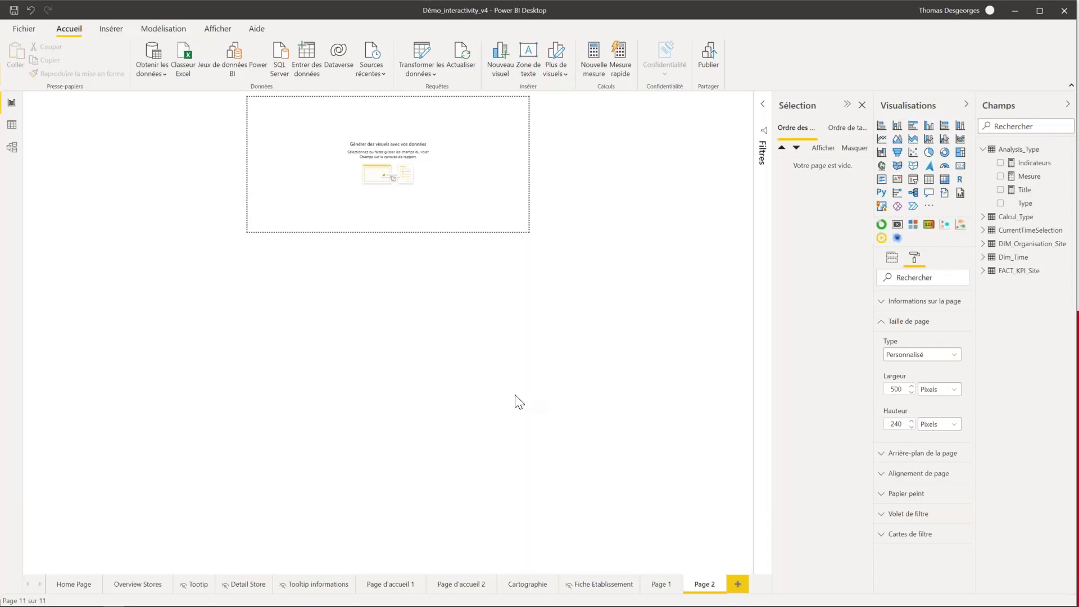
Step: Look at the Tootip page and return to the Overview Stores page
{"action": "left_click", "coordinate": [194, 586]}
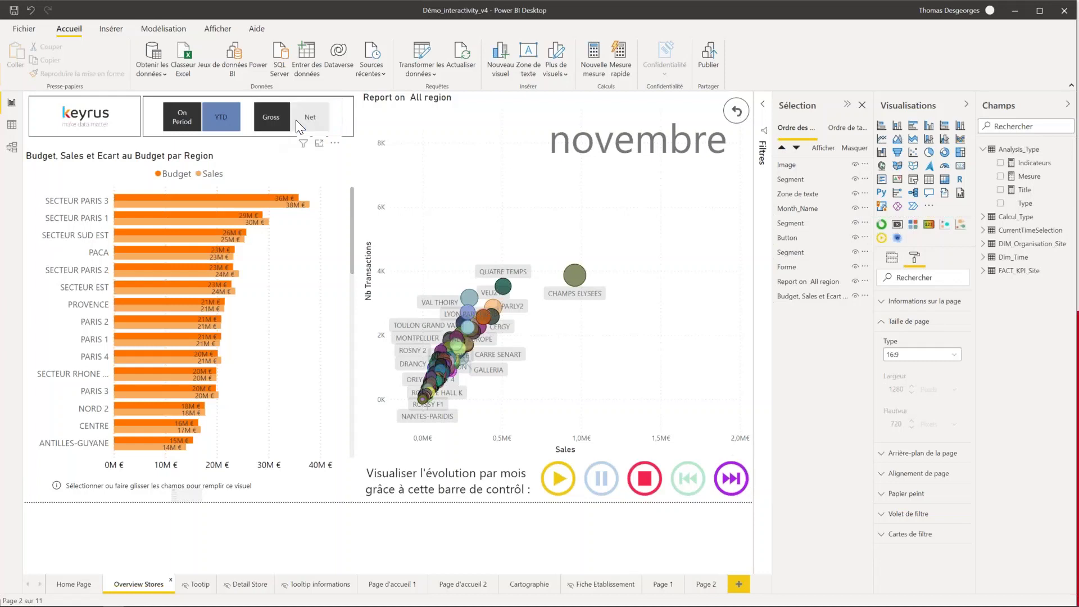
{"action": "left_click", "coordinate": [271, 117]}
{"action": "left_click", "coordinate": [187, 108]}
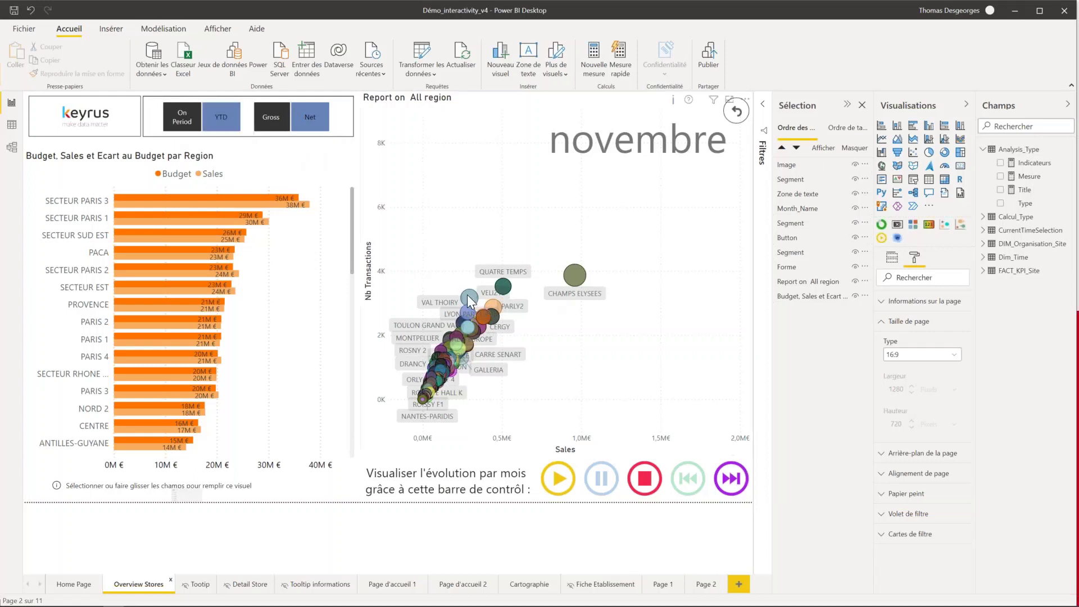
Step: View the tooltips of the LYON PART DIEU, QUATRE TEMPS and CHAMPS ELYSEES bubbles and browse the regions in the bar chart
{"action": "mouse_move", "coordinate": [467, 294]}
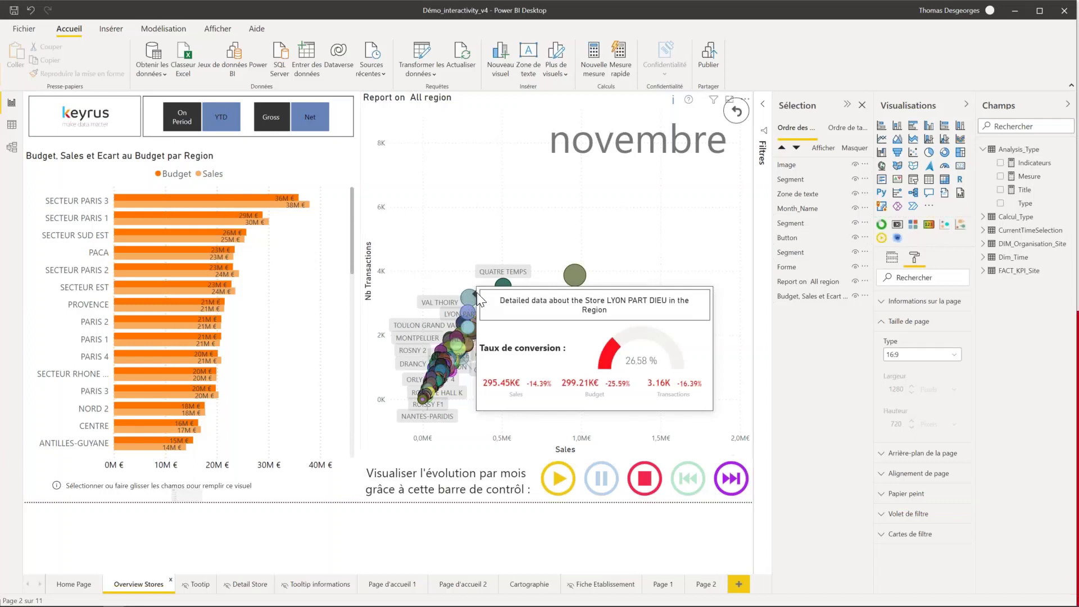
{"action": "mouse_move", "coordinate": [505, 281]}
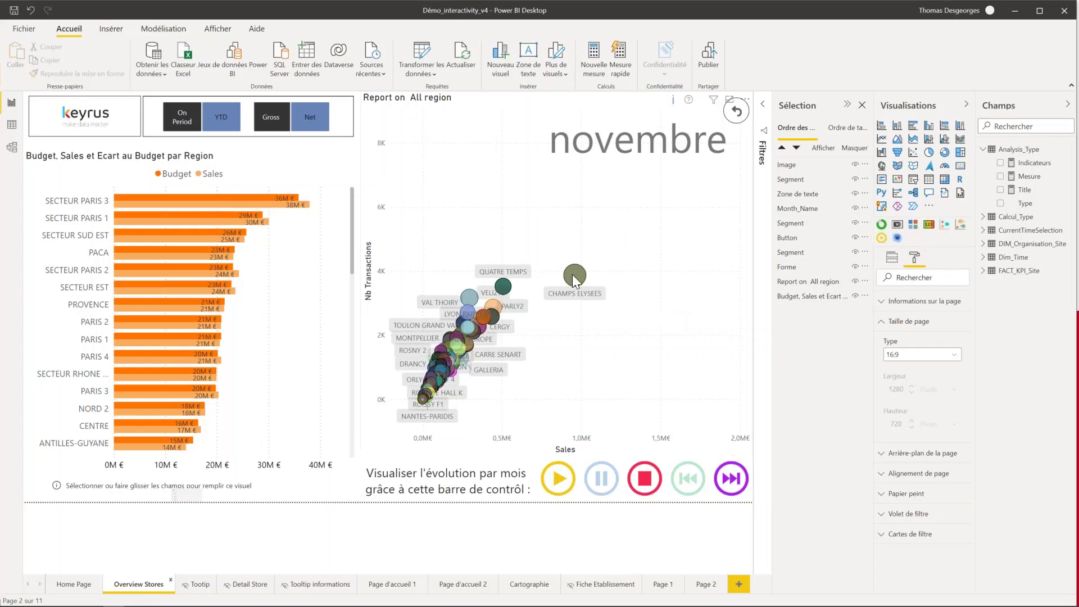
{"action": "mouse_move", "coordinate": [571, 274]}
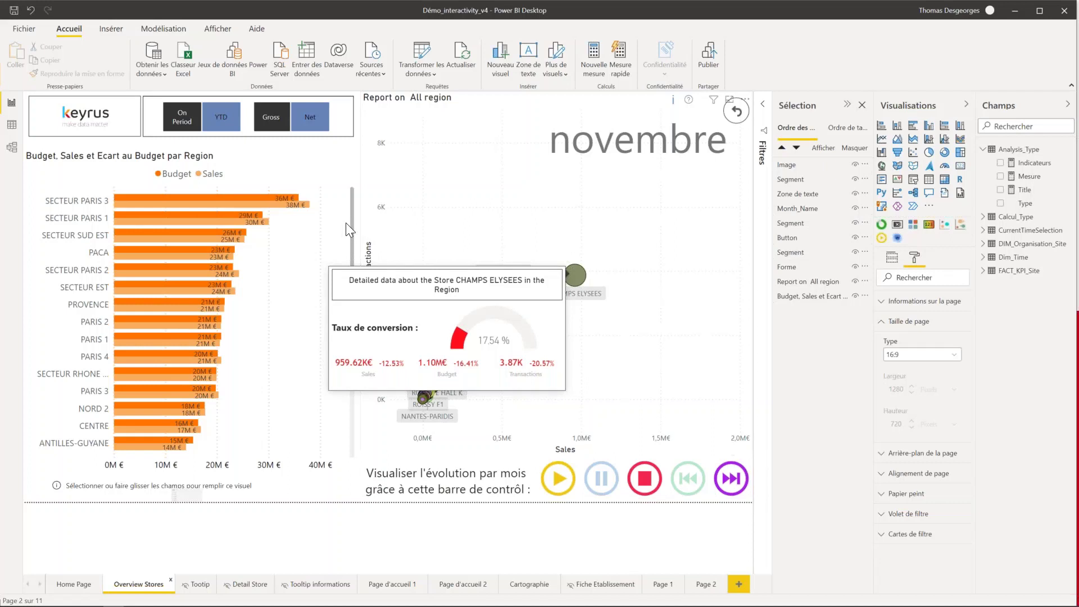
{"action": "left_click_drag", "start_coordinate": [351, 232], "coordinate": [346, 295]}
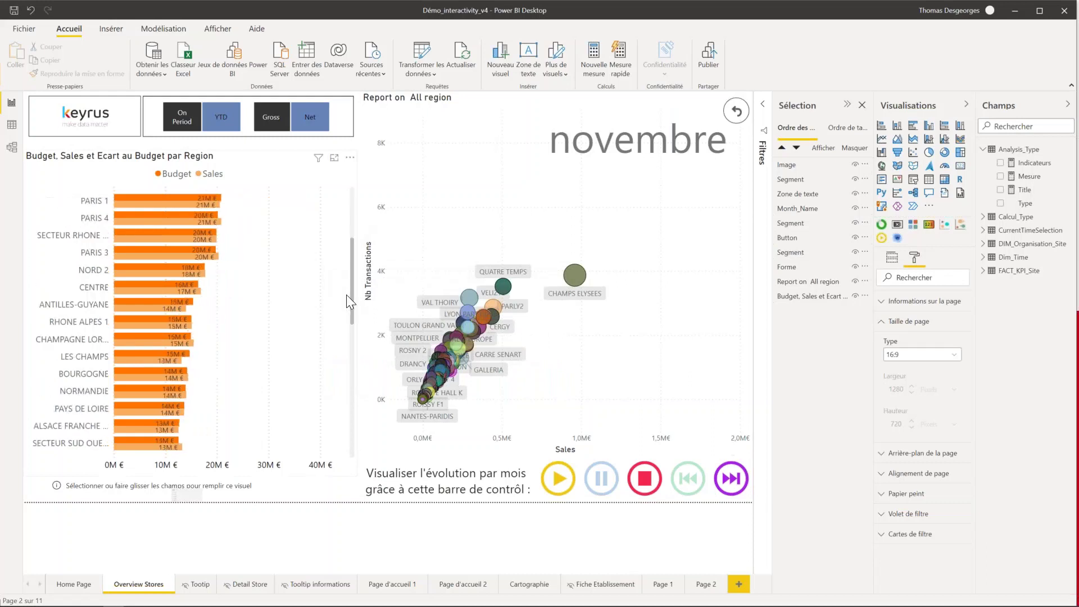
{"action": "left_click", "coordinate": [354, 194]}
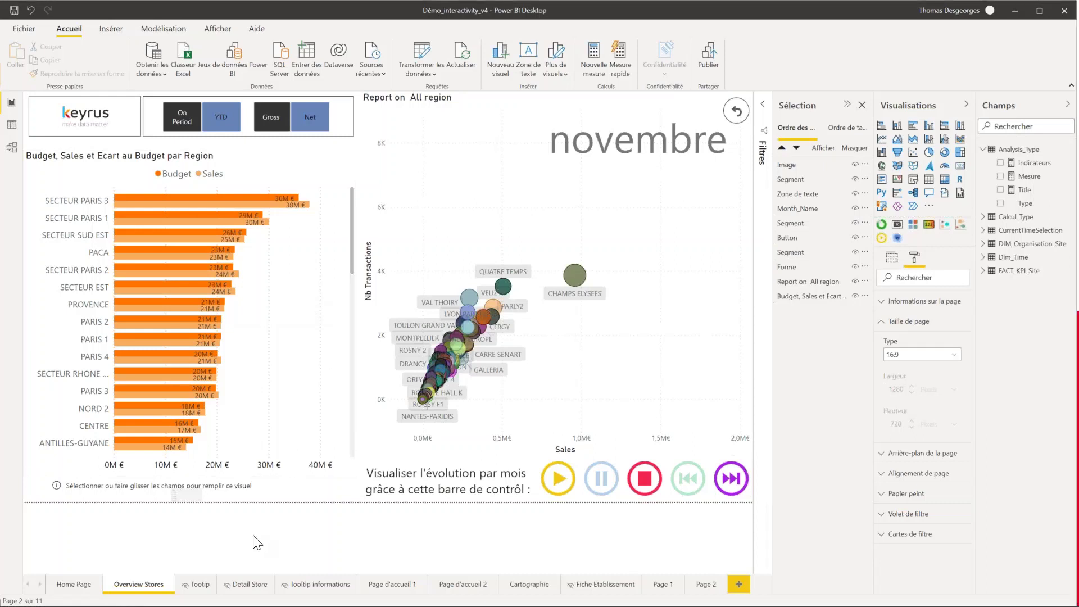
Step: Switch to the storytelling features slide and back to Power BI Desktop to view the header icons of both charts
{"action": "key", "text": "alt+Tab"}
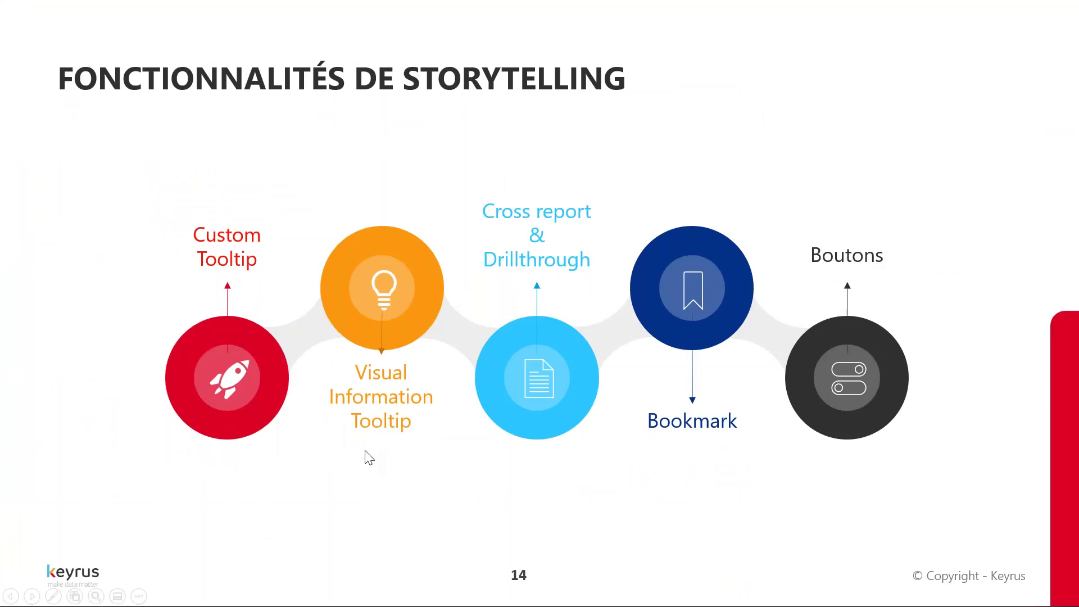
{"action": "key", "text": "alt+Tab"}
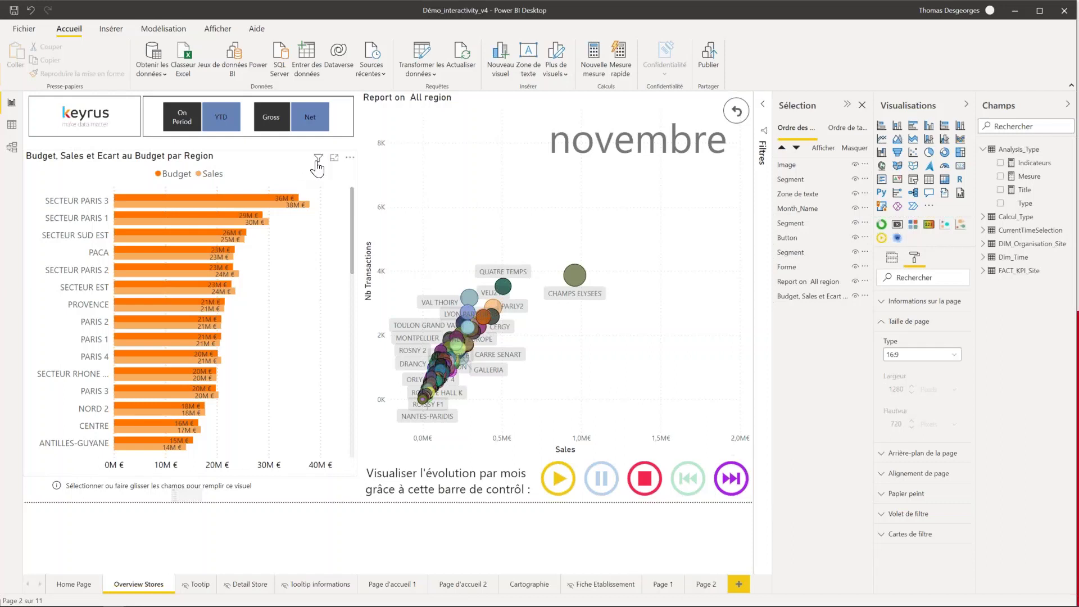
{"action": "mouse_move", "coordinate": [318, 163]}
{"action": "mouse_move", "coordinate": [672, 103]}
Step: Examine the visual header formatting section (En-tête du visuel) of the Report on All region scatter chart
{"action": "left_click", "coordinate": [804, 280]}
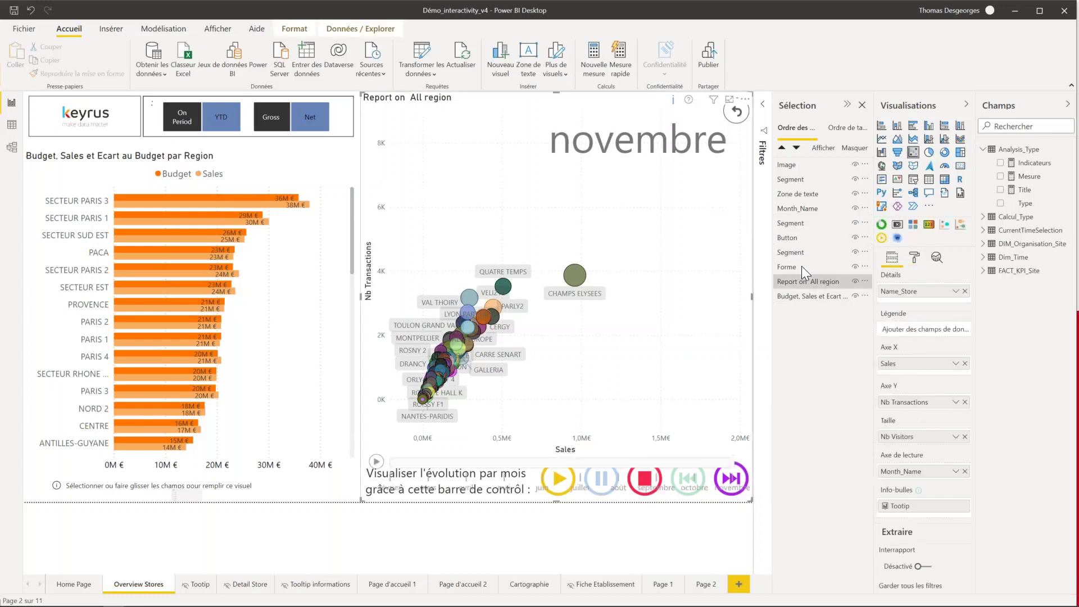
{"action": "left_click", "coordinate": [914, 257]}
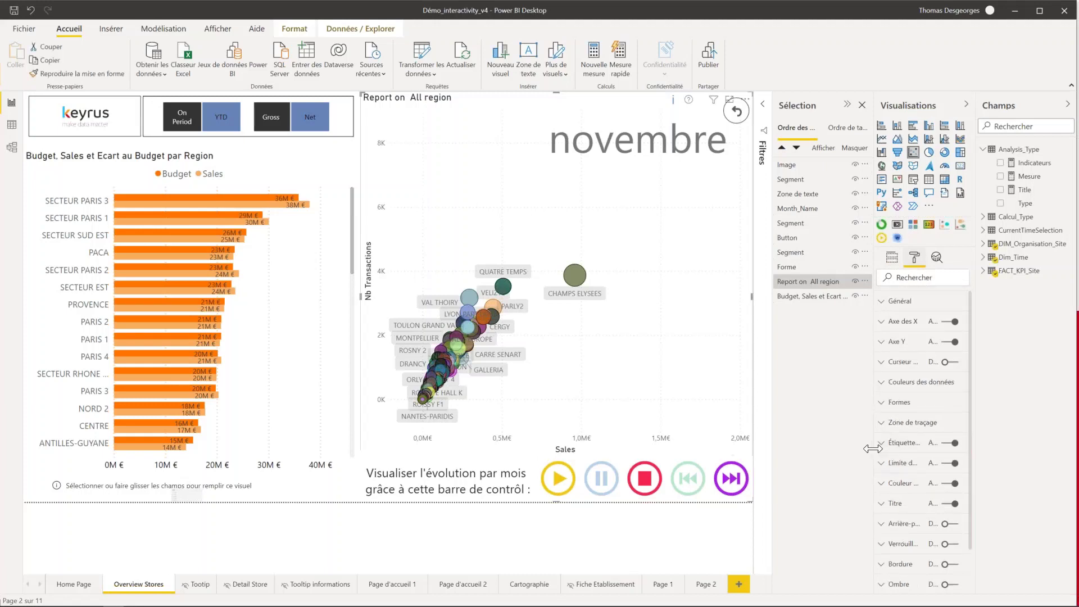
{"action": "left_click_drag", "start_coordinate": [873, 449], "coordinate": [832, 449]}
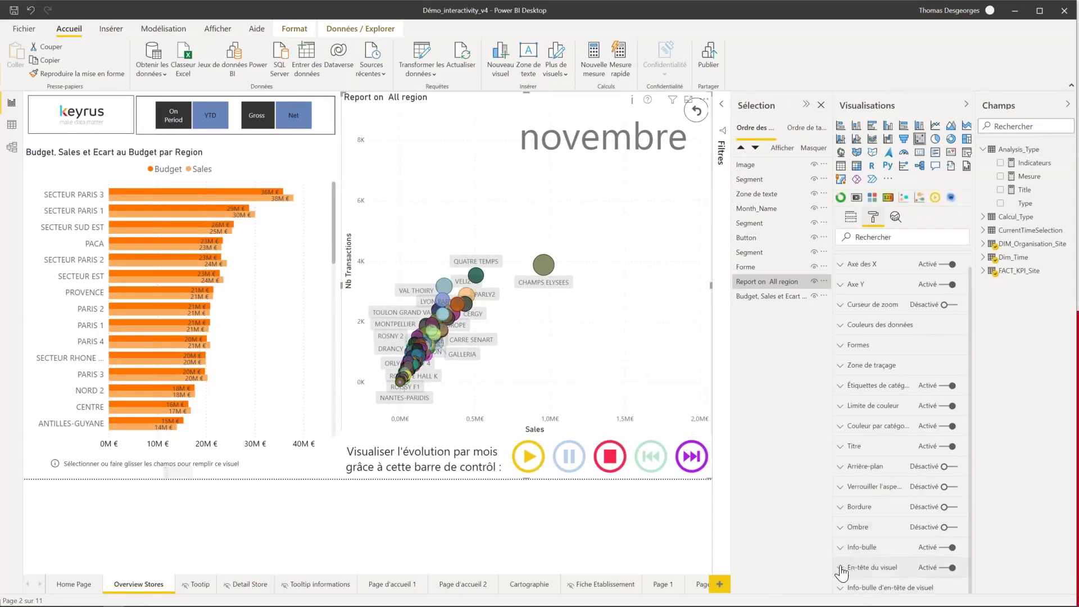
{"action": "left_click", "coordinate": [841, 568]}
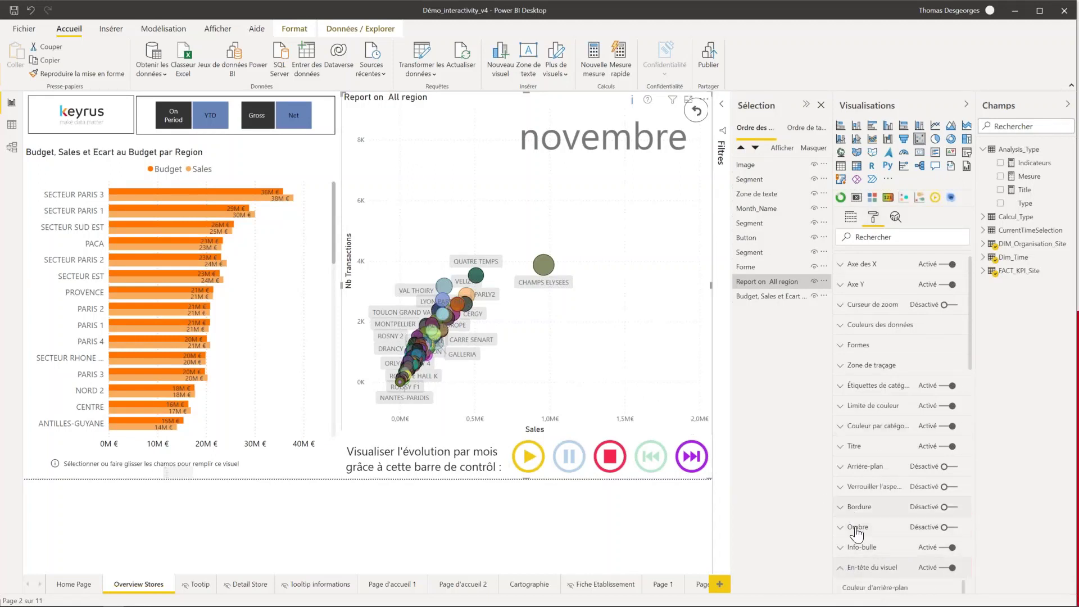
{"action": "left_click", "coordinate": [839, 569]}
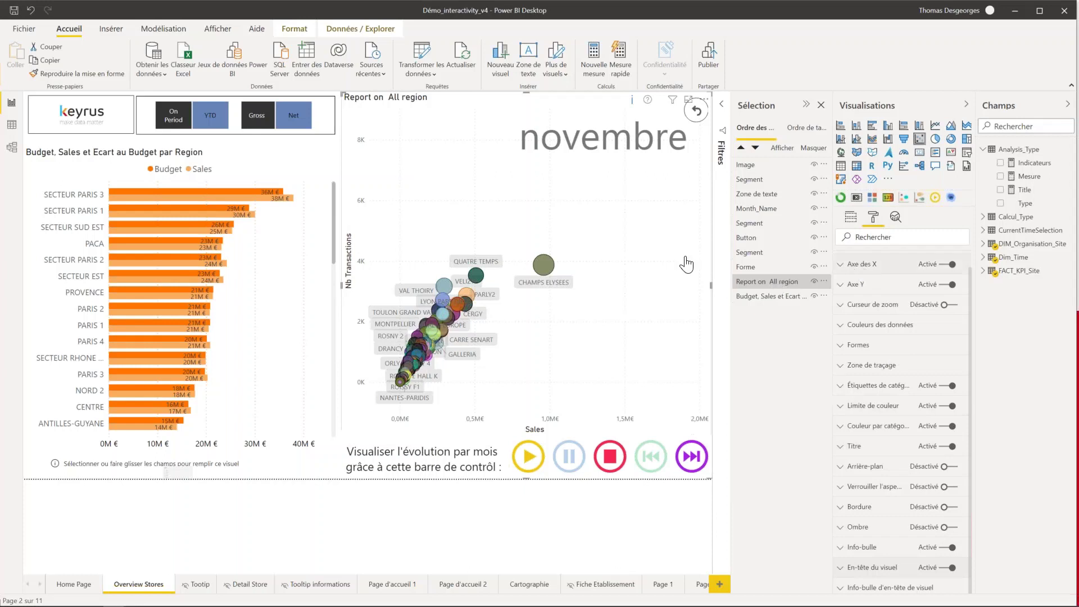
Step: Examine the visual header options of the Budget, Sales et Ecart bar chart through to the header tooltip icon option
{"action": "left_click", "coordinate": [304, 172]}
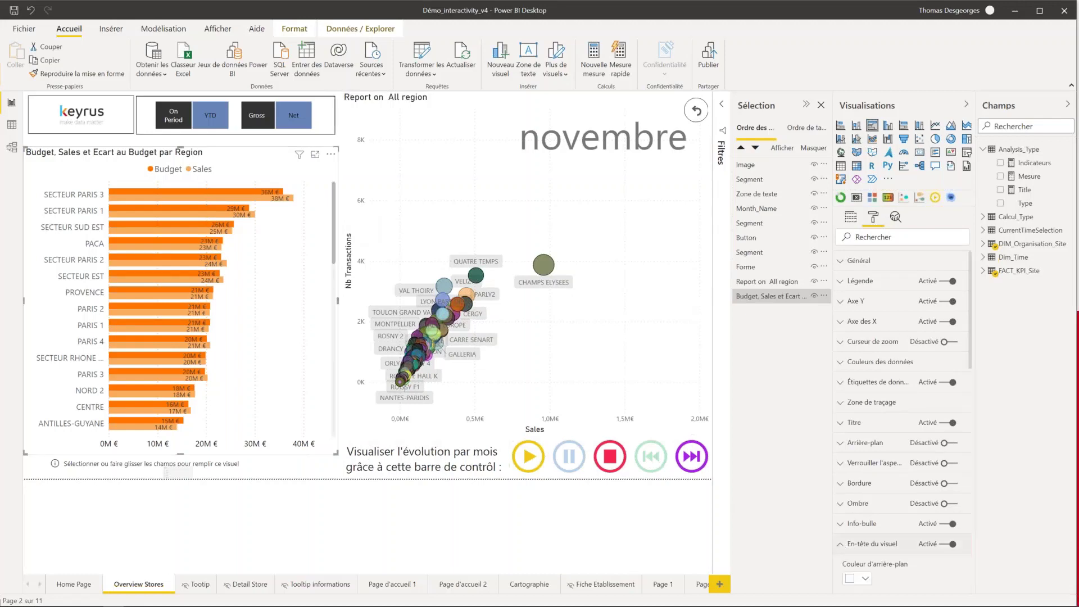
{"action": "left_click", "coordinate": [874, 544]}
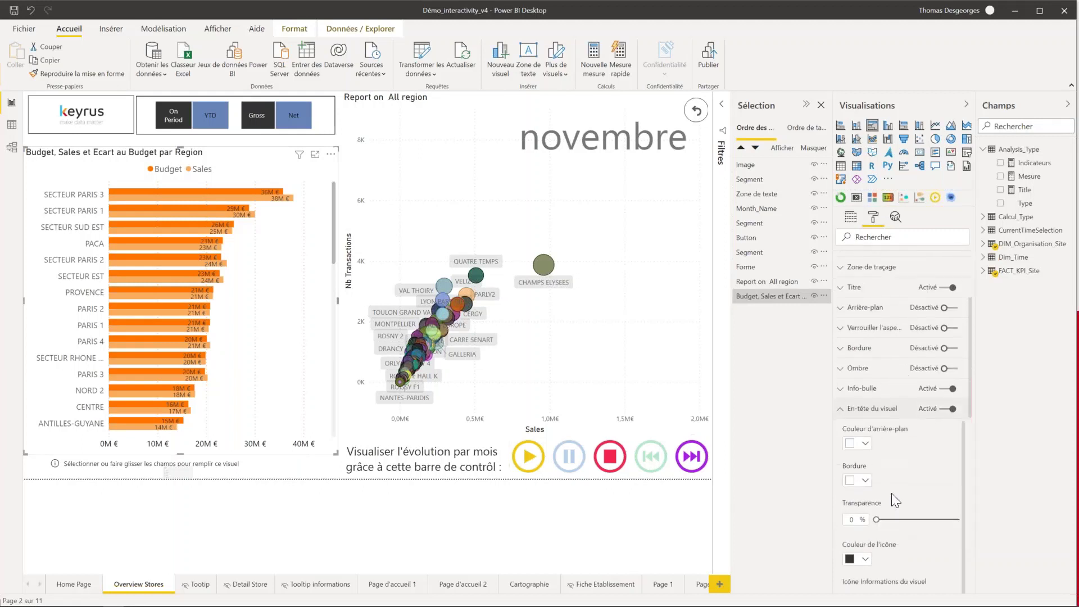
{"action": "scroll", "coordinate": [892, 494], "scroll_direction": "down", "scroll_amount": 3}
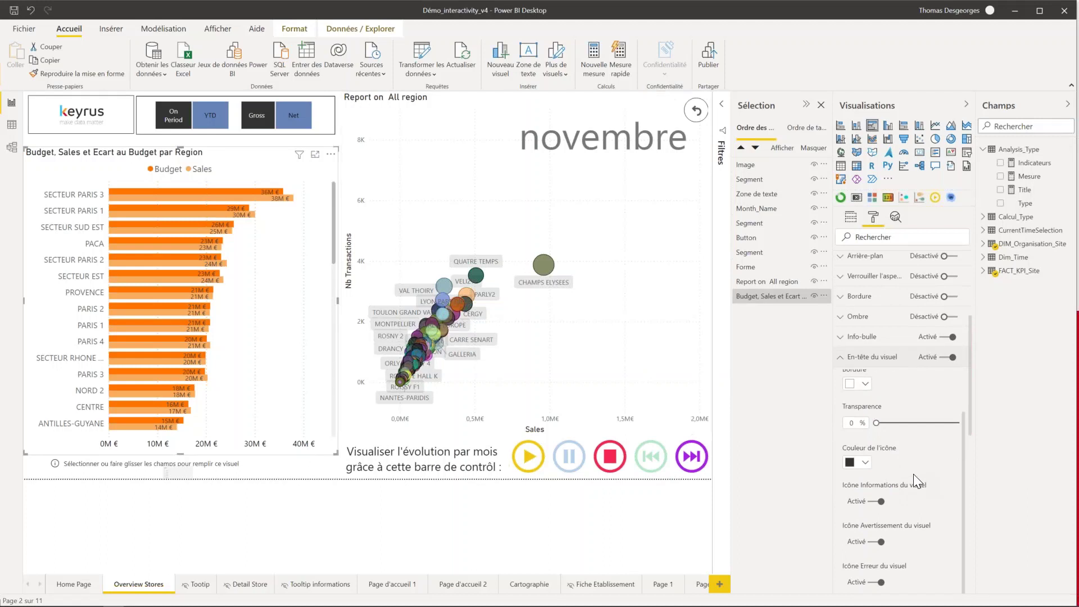
{"action": "scroll", "coordinate": [913, 474], "scroll_direction": "down", "scroll_amount": 10}
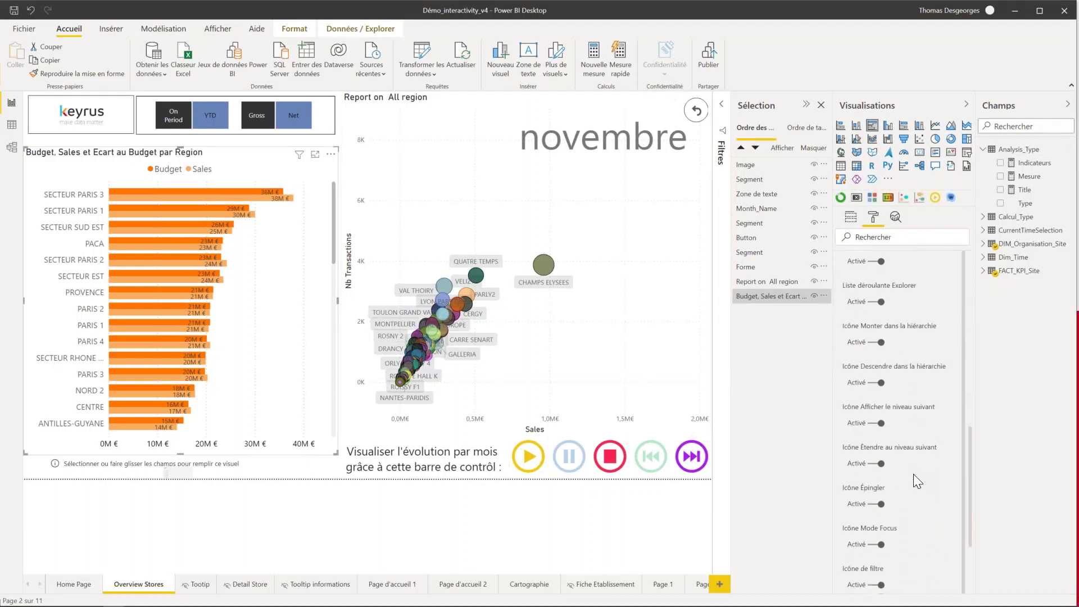
{"action": "scroll", "coordinate": [913, 474], "scroll_direction": "down", "scroll_amount": 3}
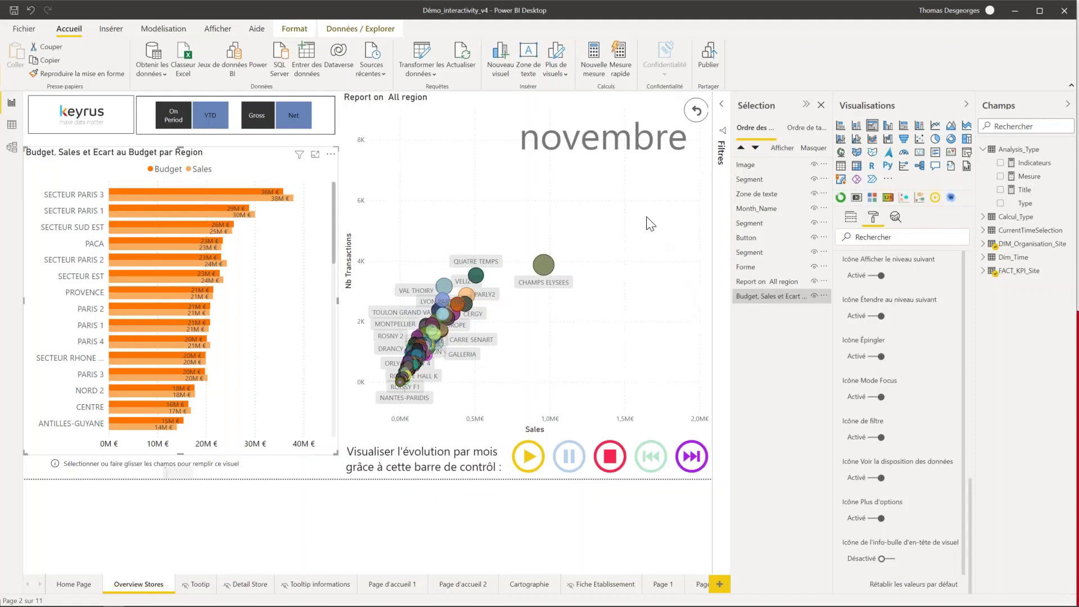
Step: Inspect the header tooltip settings and the Info-bulle settings of the Report on All region scatter chart
{"action": "mouse_move", "coordinate": [651, 224]}
{"action": "left_click", "coordinate": [662, 226]}
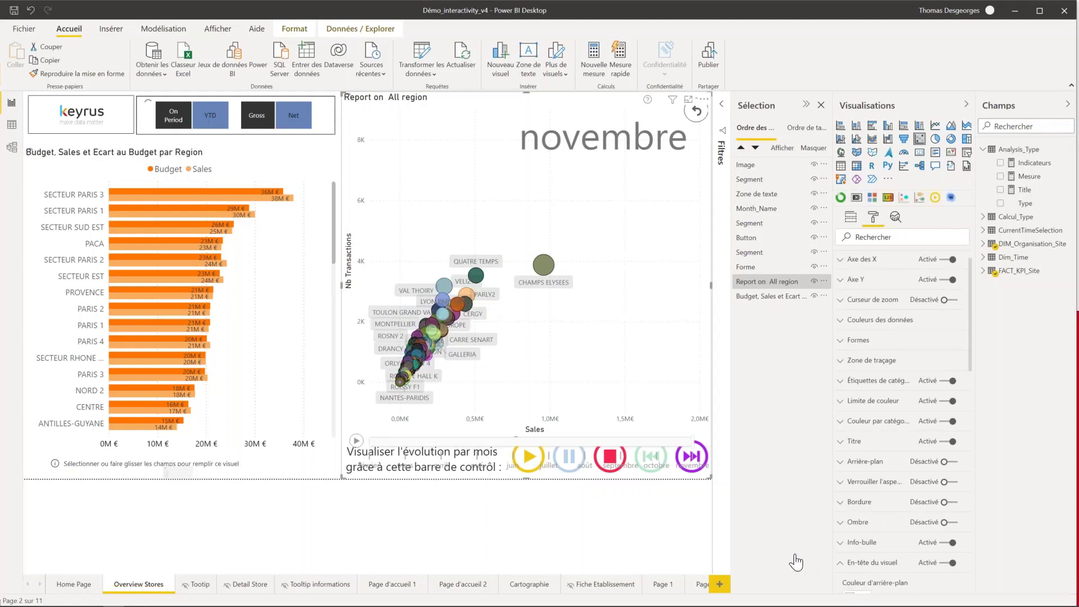
{"action": "left_click", "coordinate": [868, 563]}
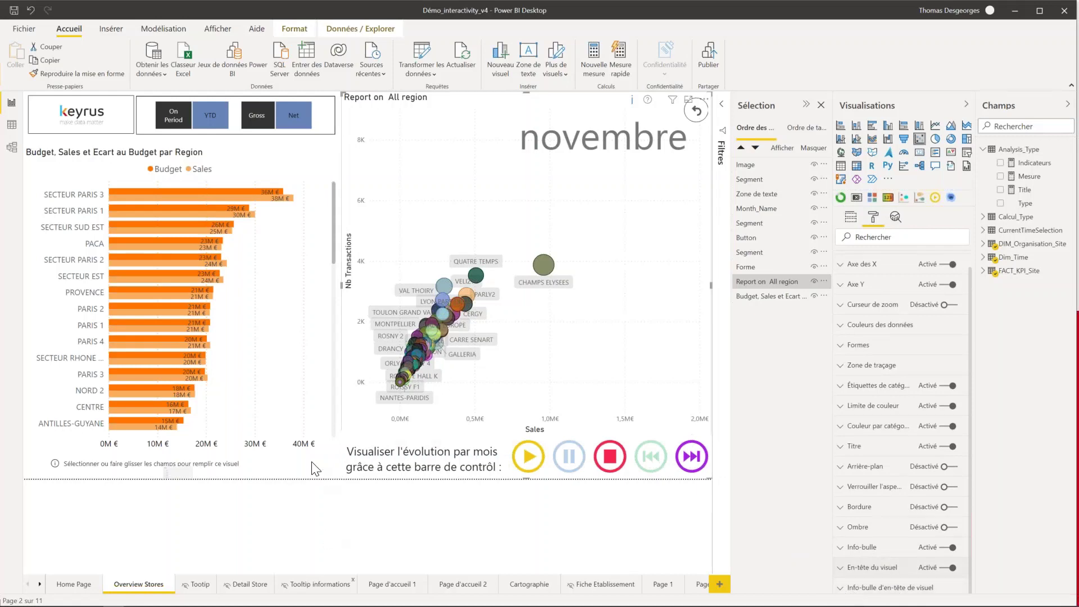
{"action": "left_click", "coordinate": [839, 588]}
{"action": "scroll", "coordinate": [879, 513], "scroll_direction": "down", "scroll_amount": 3}
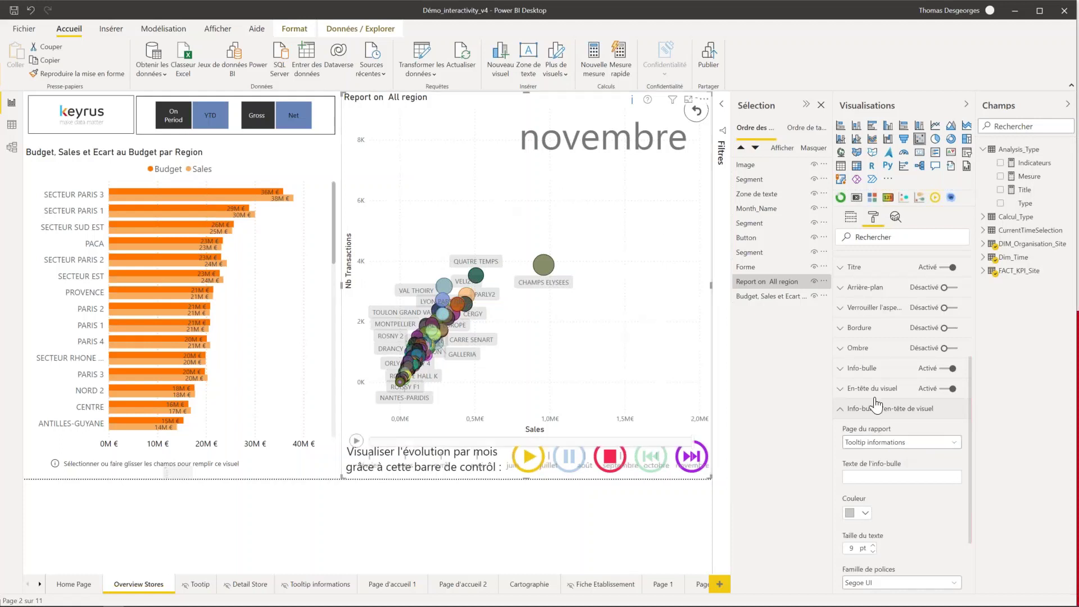
{"action": "left_click", "coordinate": [844, 369]}
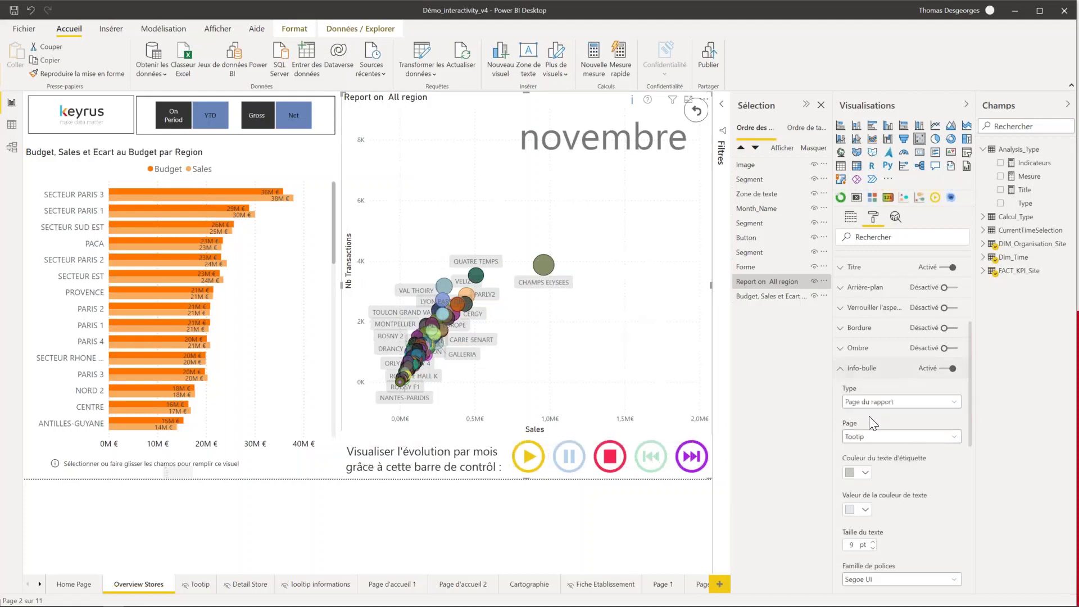
Step: Inspect the header tooltip's report page setting for the Report on All region scatter chart and view the tooltip on the chart
{"action": "left_click", "coordinate": [858, 369]}
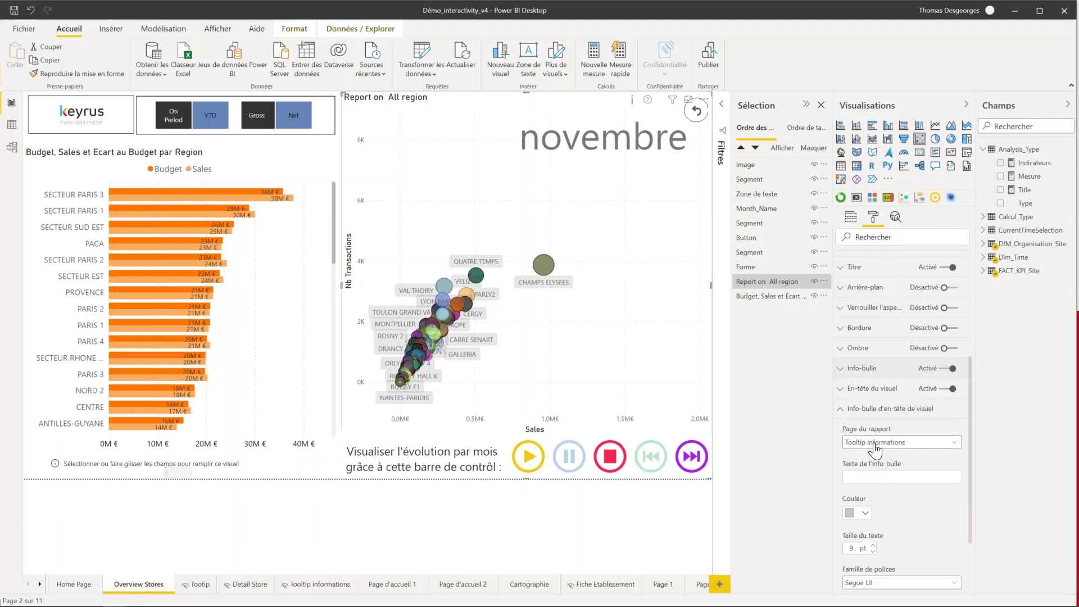
{"action": "left_click", "coordinate": [297, 584]}
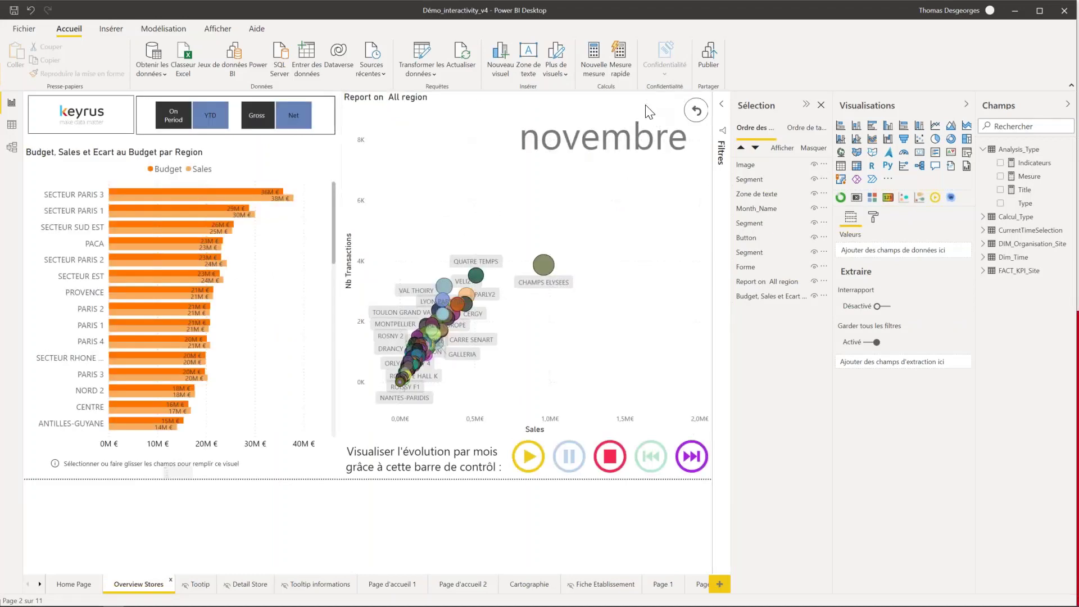
{"action": "mouse_move", "coordinate": [650, 103]}
{"action": "mouse_move", "coordinate": [540, 267]}
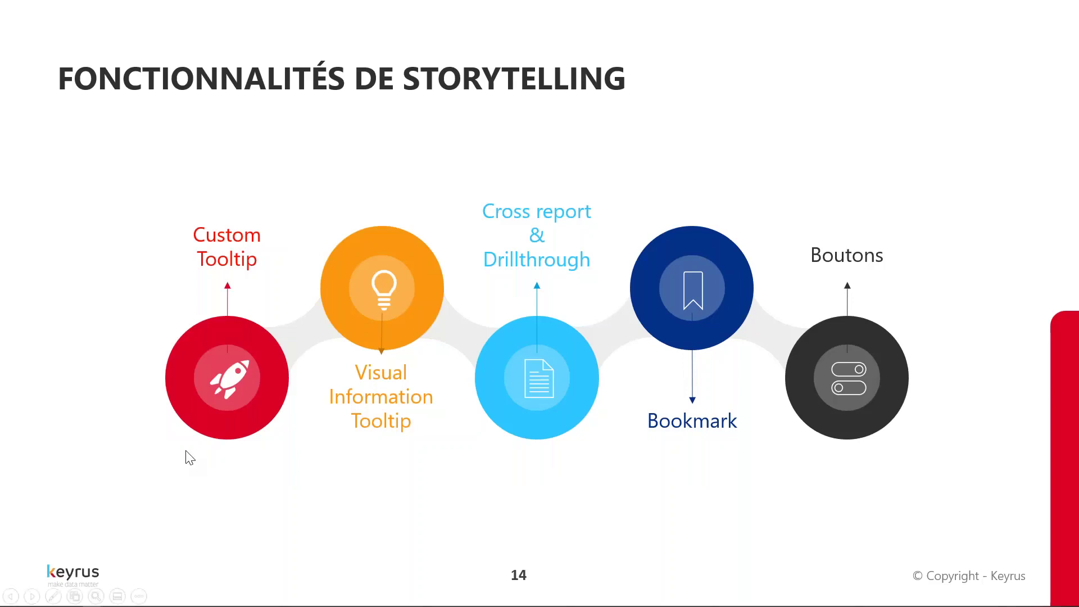
Step: Switch back to Power BI Desktop, drill through from PARIS REPUBLIQUE in SECTEUR PARIS 1 to Detail Store, and return to Overview Stores
{"action": "key", "text": "alt+Tab"}
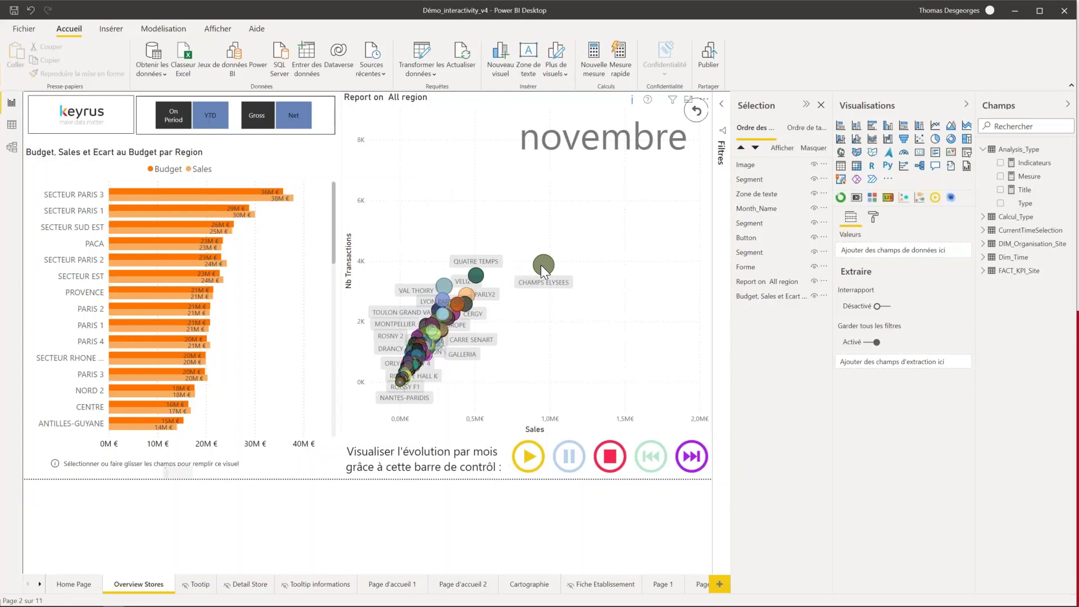
{"action": "mouse_move", "coordinate": [542, 266]}
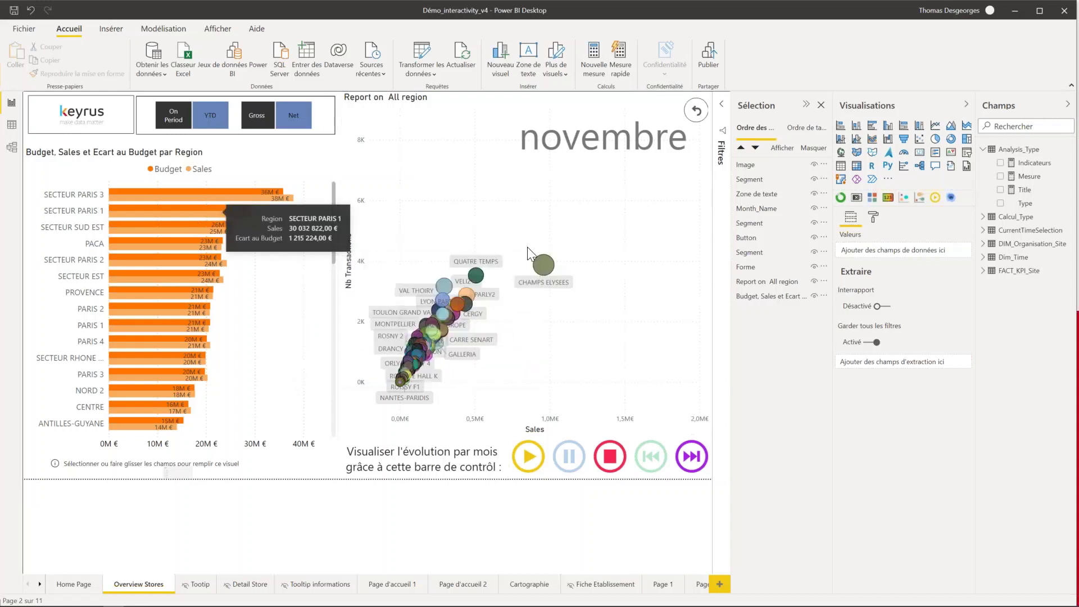
{"action": "left_click", "coordinate": [177, 207]}
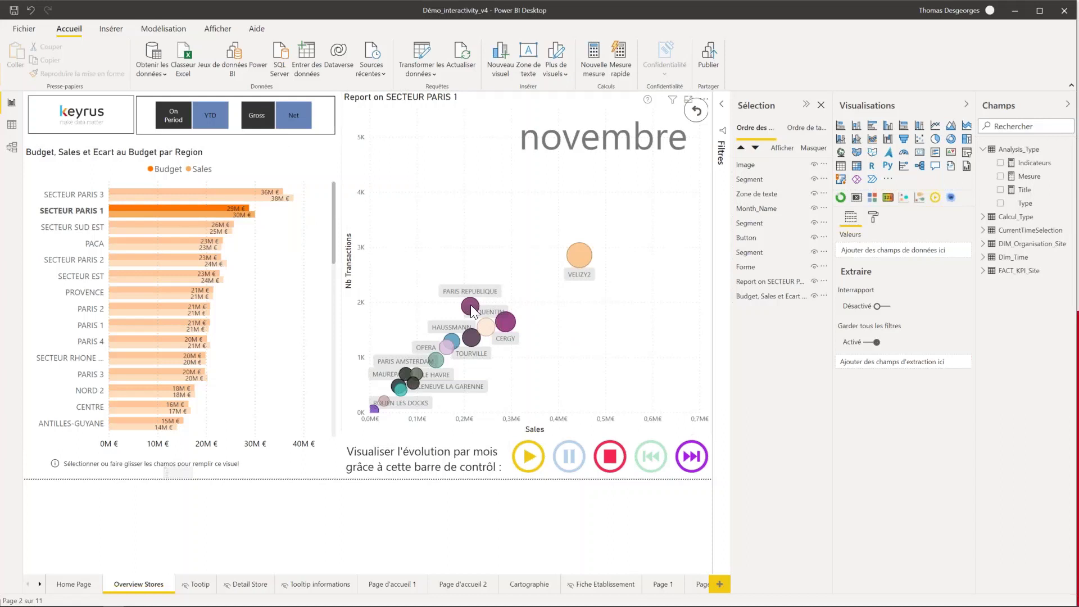
{"action": "mouse_move", "coordinate": [470, 305]}
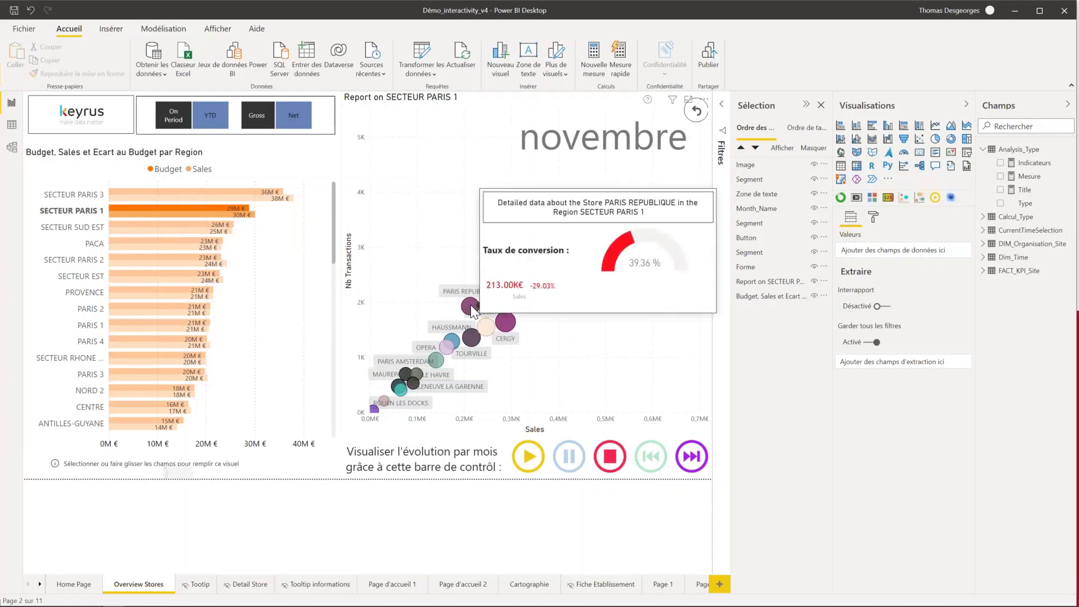
{"action": "right_click", "coordinate": [471, 305]}
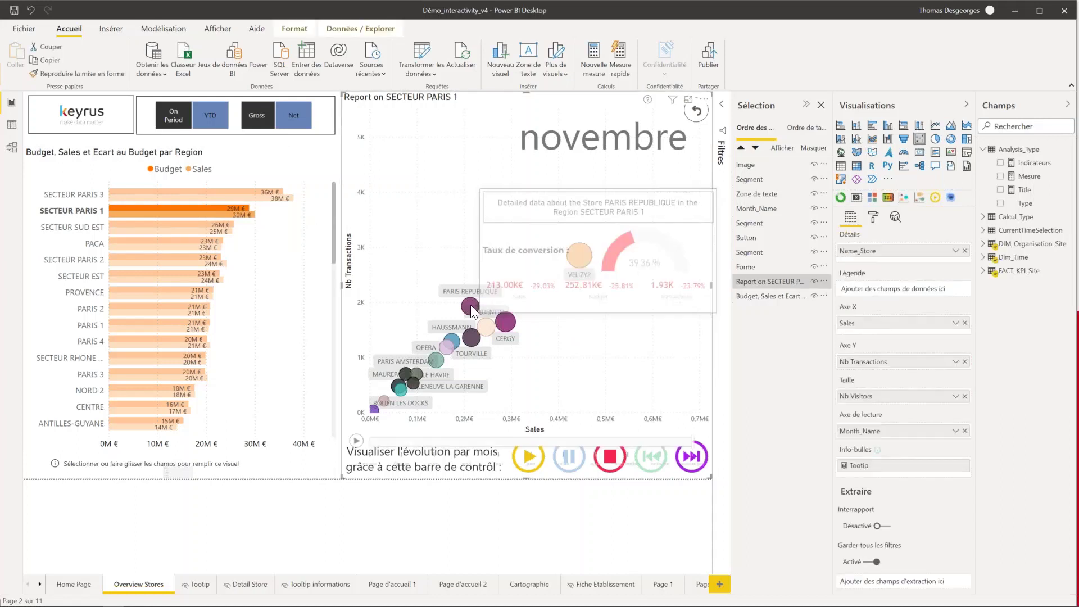
{"action": "mouse_move", "coordinate": [503, 360]}
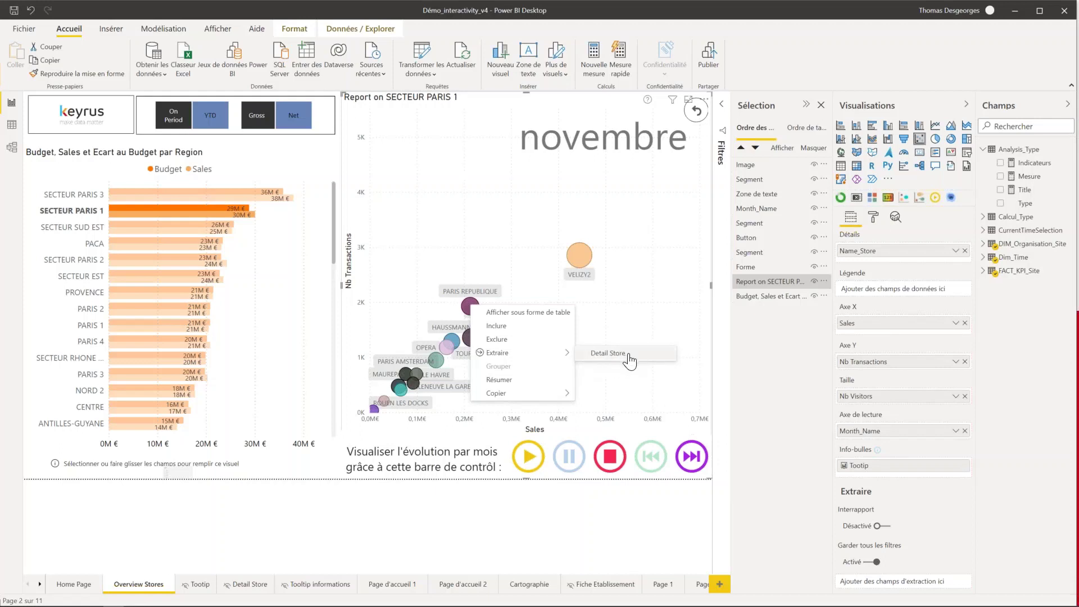
{"action": "left_click", "coordinate": [597, 365]}
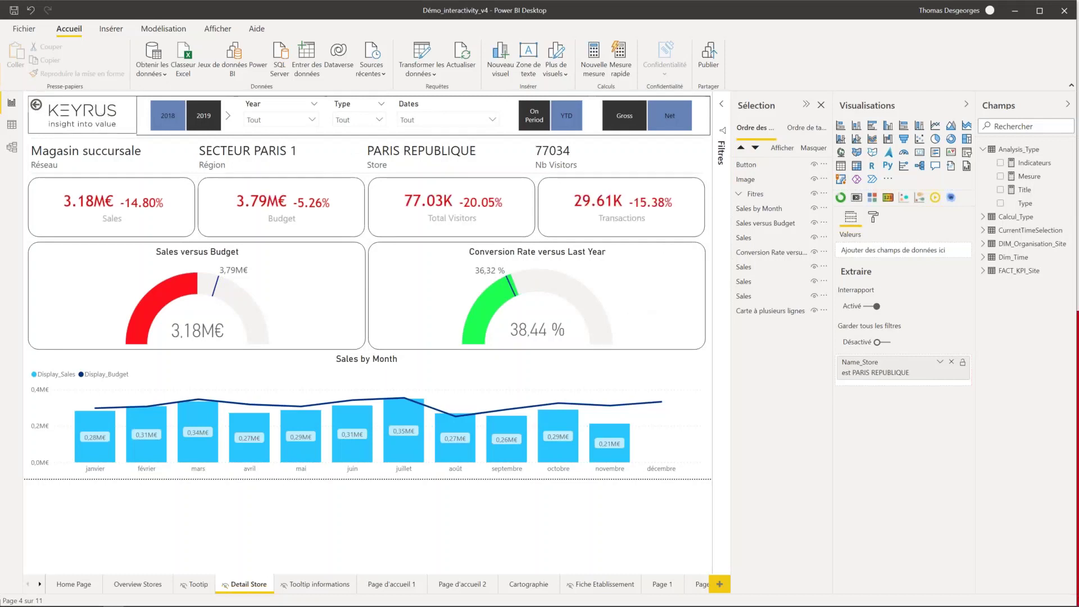
{"action": "left_click", "coordinate": [35, 104], "text": "ctrl"}
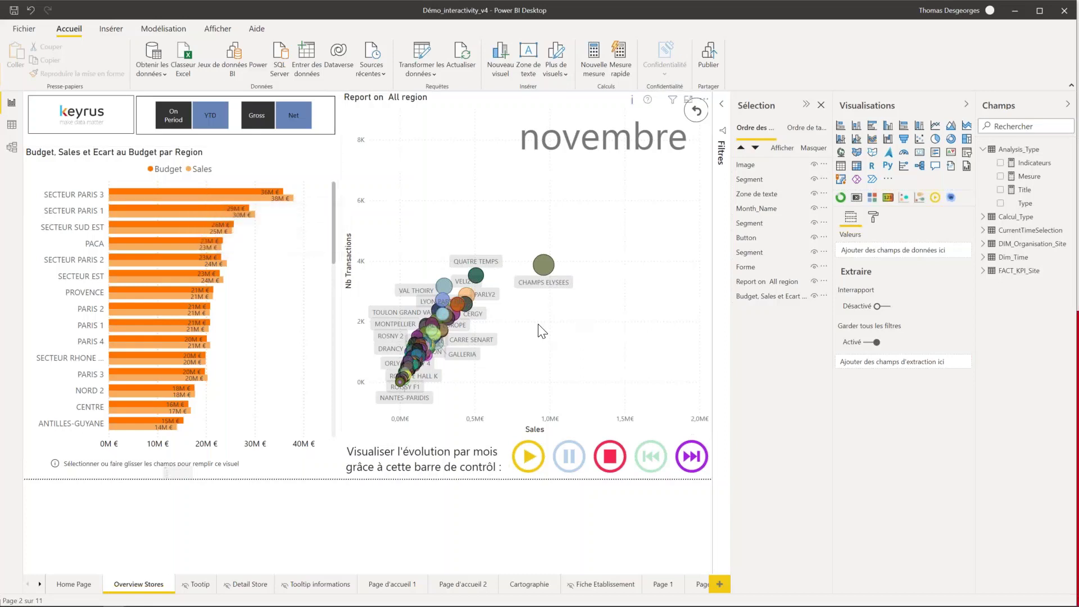
Step: Inspect the drillthrough settings of the Detail Store page and clear its Name_Store filter
{"action": "left_click", "coordinate": [260, 589]}
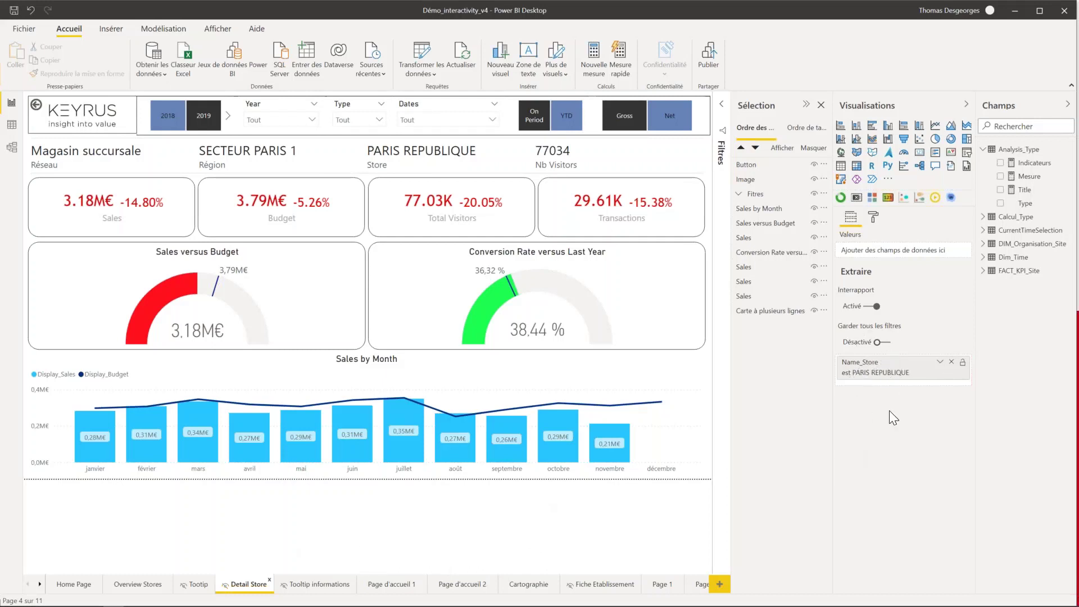
{"action": "left_click", "coordinate": [138, 585]}
{"action": "mouse_move", "coordinate": [889, 368]}
{"action": "left_click", "coordinate": [949, 373]}
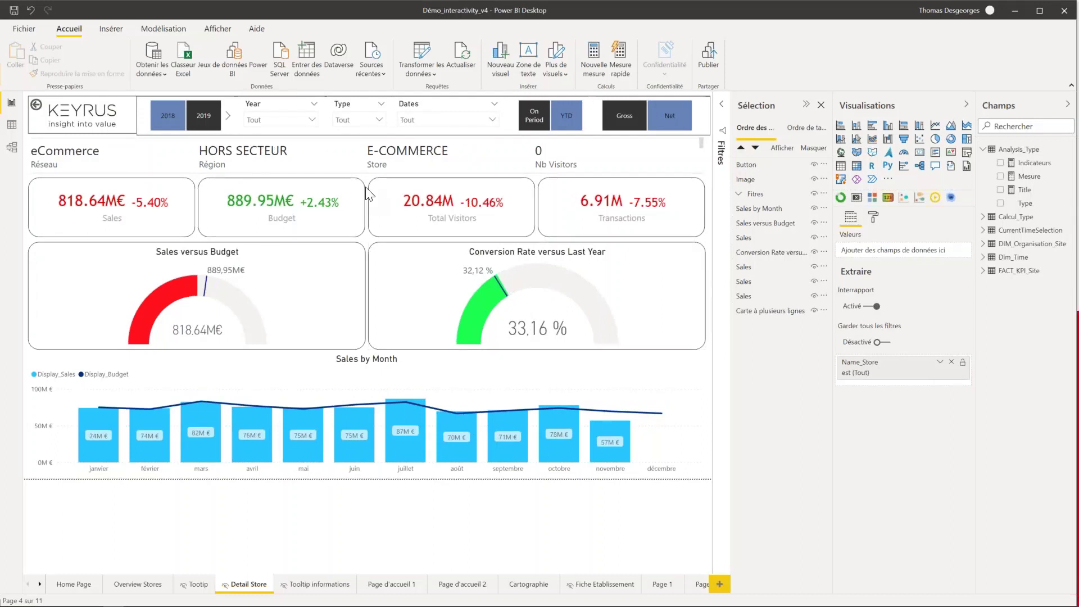
Step: Return to Overview Stores and check the available actions for a store point in the scatter chart
{"action": "left_click", "coordinate": [36, 108], "text": "ctrl"}
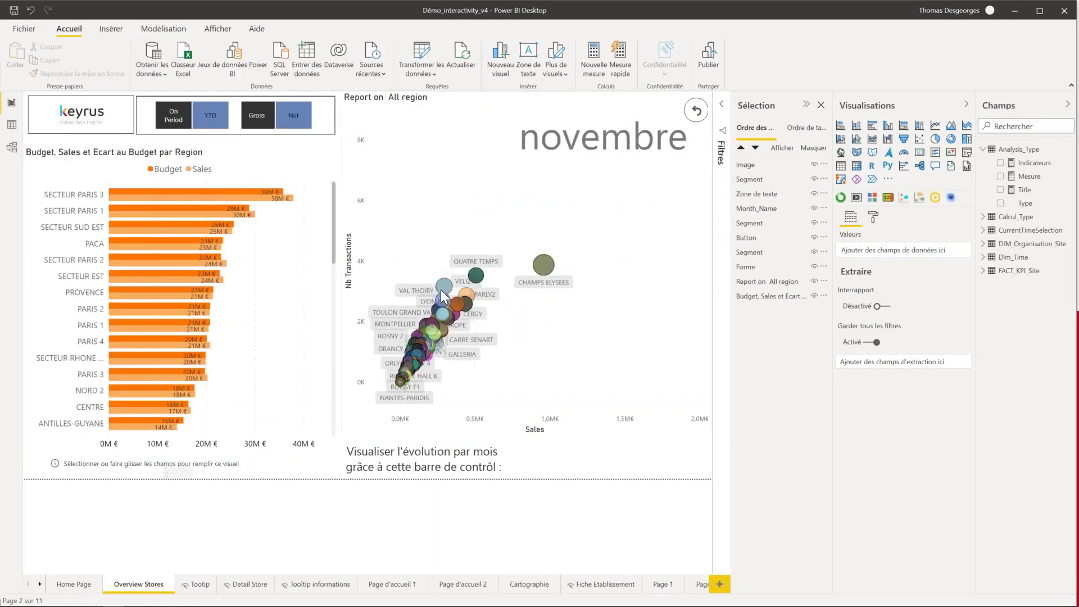
{"action": "right_click", "coordinate": [440, 288]}
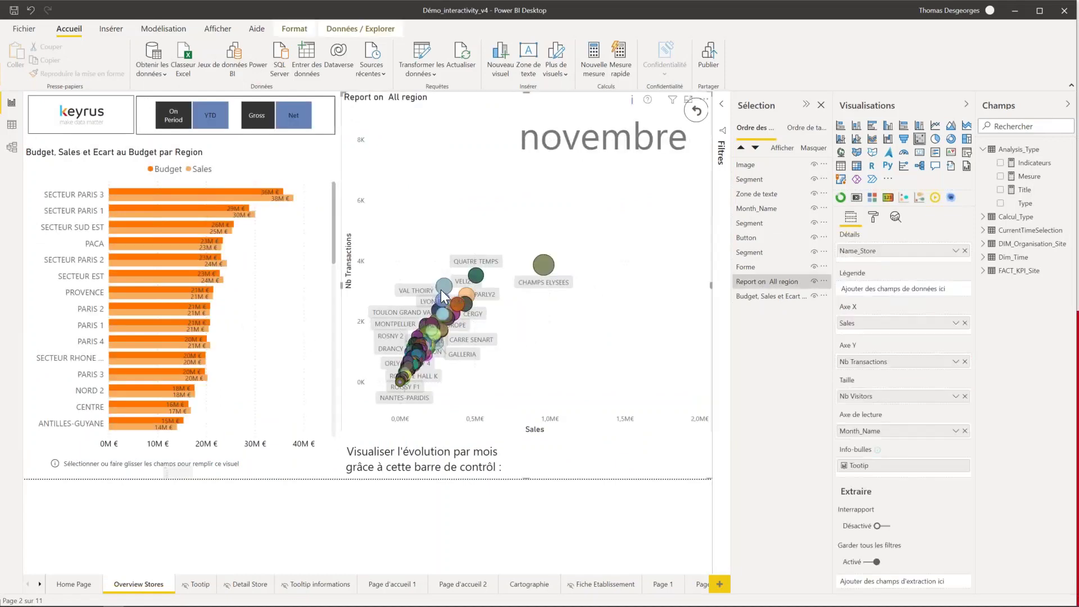
{"action": "left_click", "coordinate": [531, 216]}
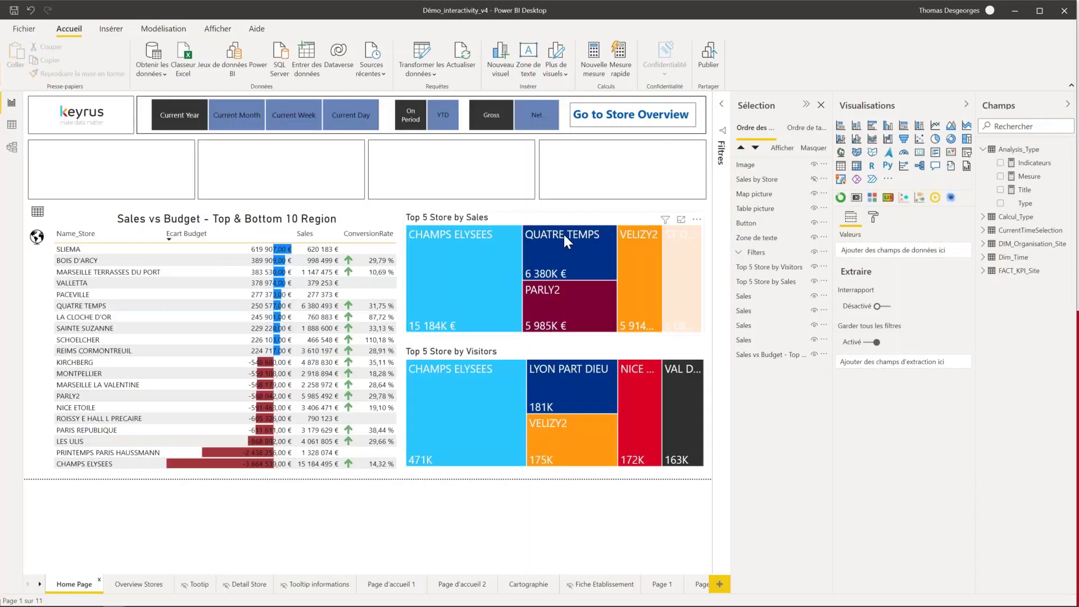
Step: On the Home Page, examine the drillthrough to Detail Store from CHAMPS ELYSEES in the Top 5 Store by Sales treemap
{"action": "left_click", "coordinate": [566, 221]}
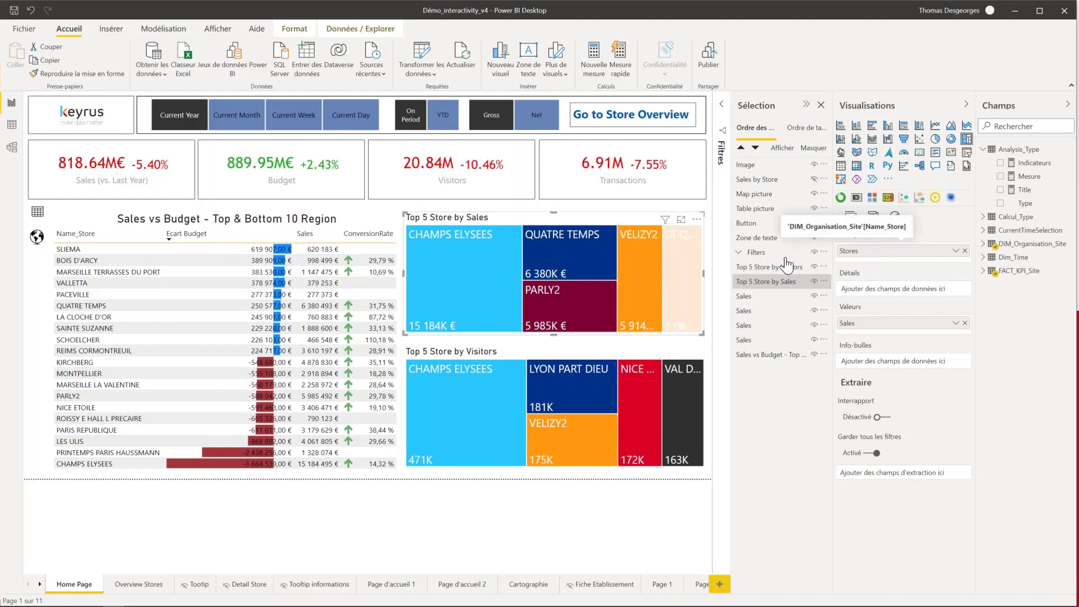
{"action": "right_click", "coordinate": [463, 278]}
{"action": "mouse_move", "coordinate": [501, 339]}
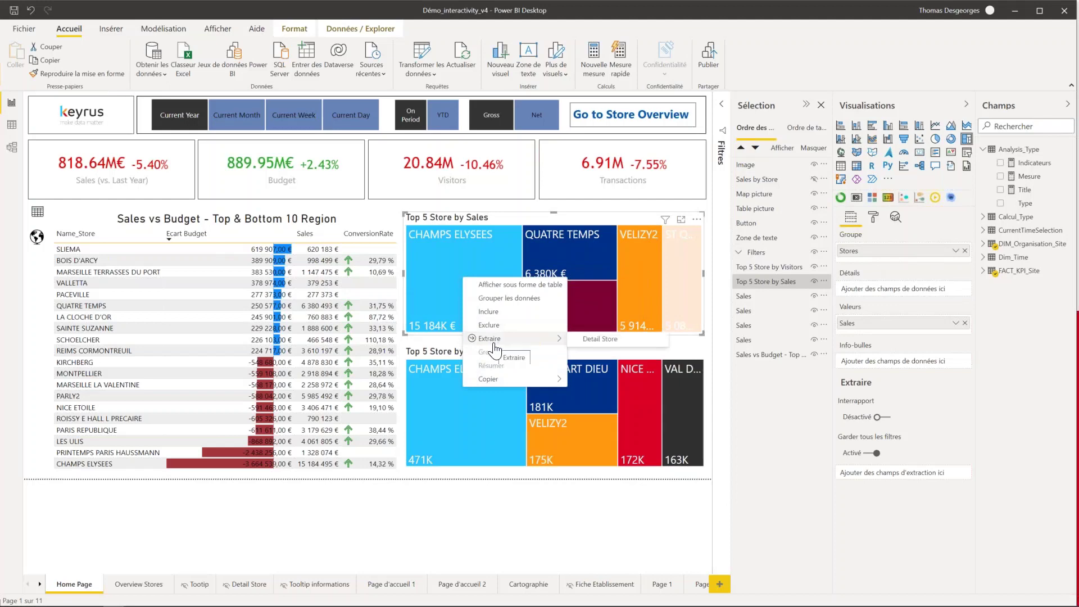
{"action": "left_click", "coordinate": [622, 340]}
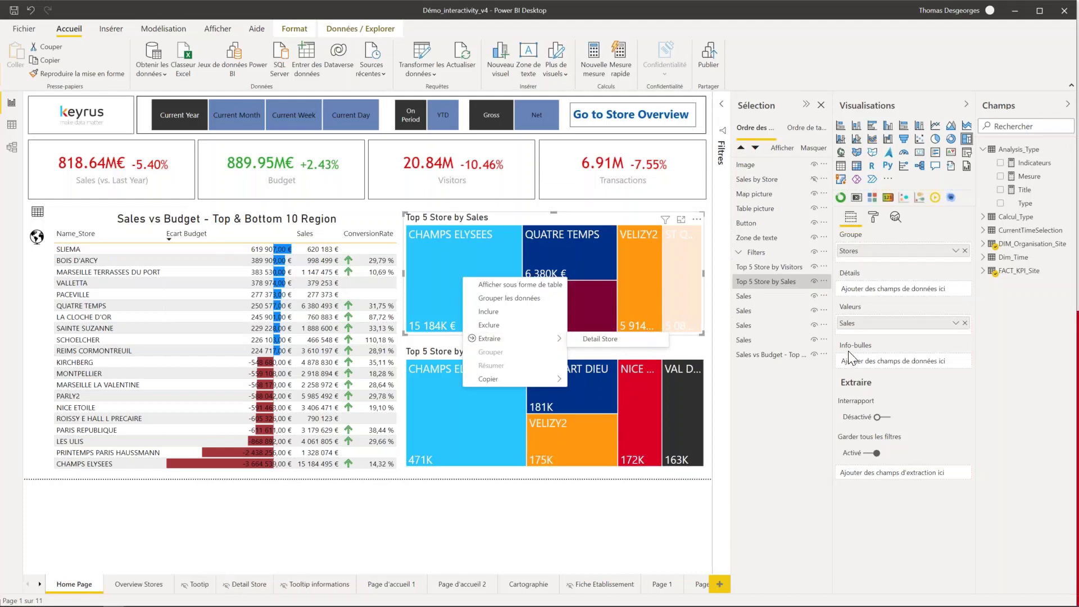
{"action": "key", "text": "Return"}
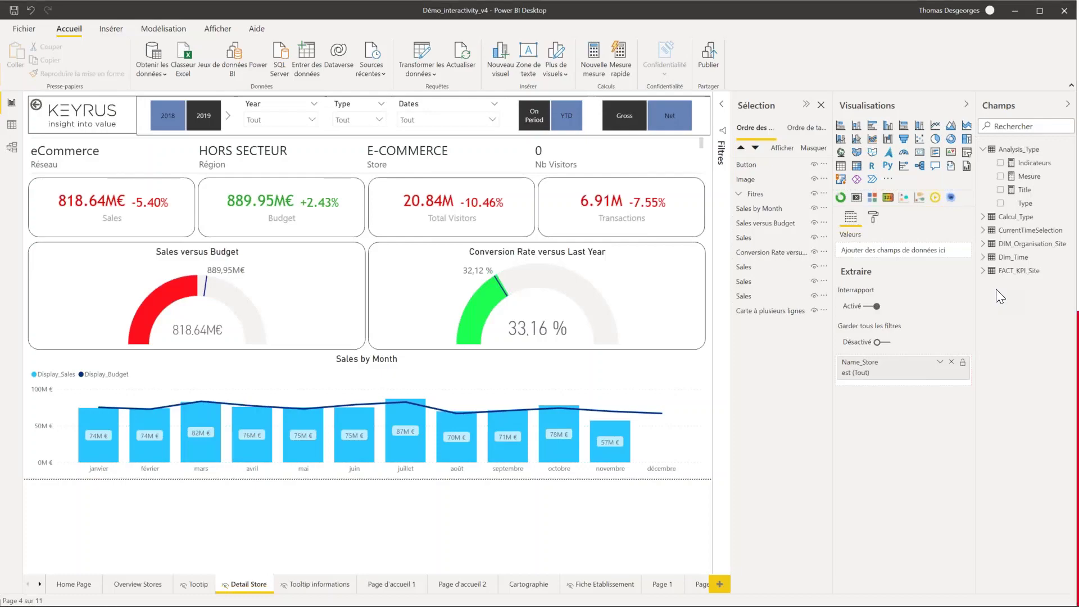
Step: Switch to the storytelling slide and back to Power BI Desktop, and replace the Home Page table with the Sales by Store map
{"action": "key", "text": "alt+Tab"}
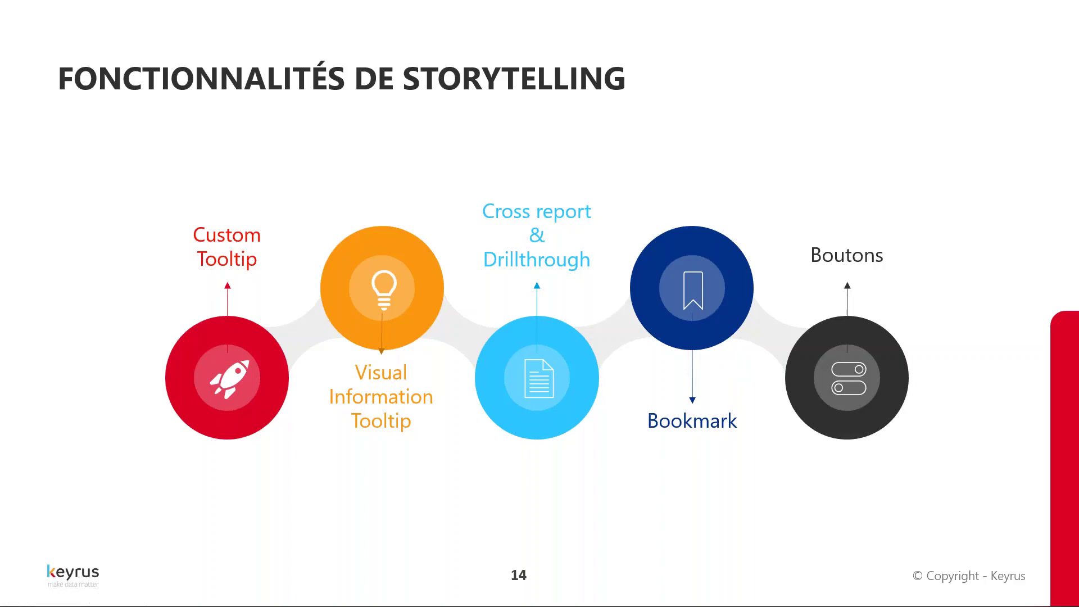
{"action": "key", "text": "alt+Tab"}
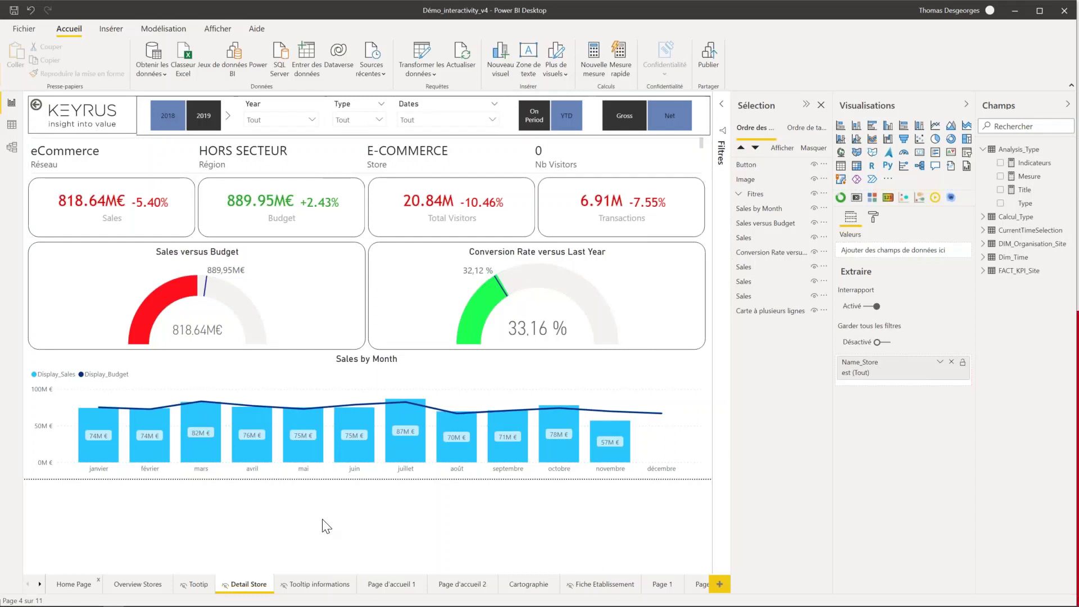
{"action": "left_click", "coordinate": [78, 584]}
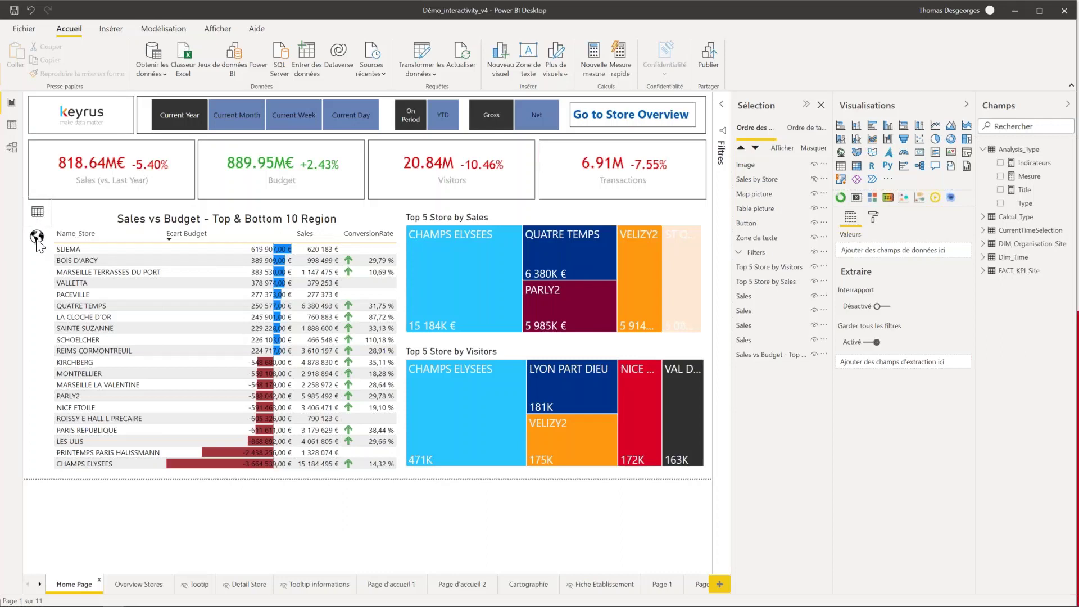
{"action": "left_click", "coordinate": [37, 237]}
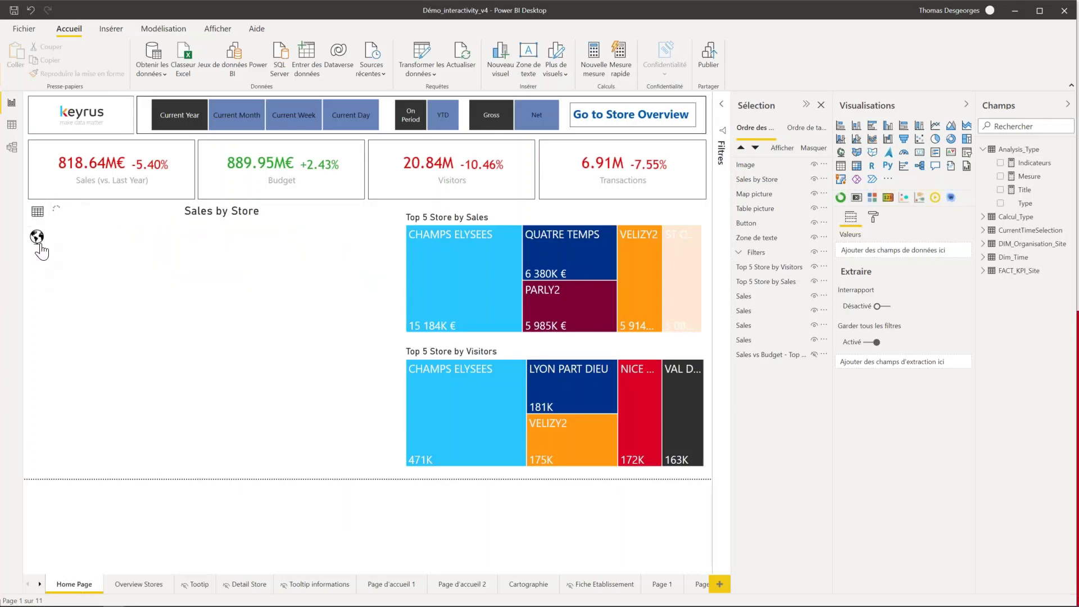
{"action": "left_click", "coordinate": [74, 588]}
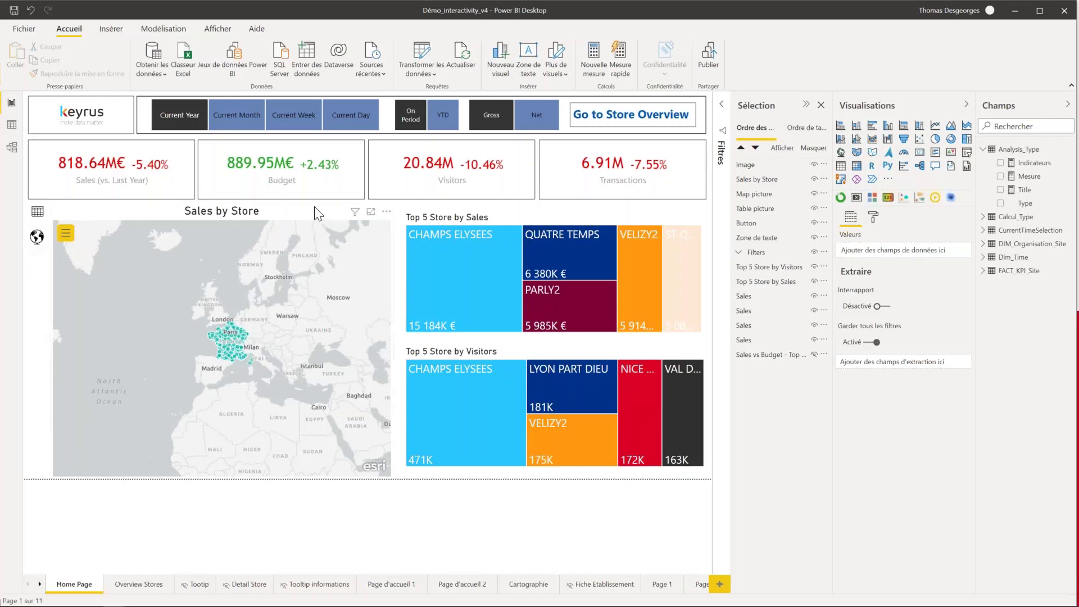
{"action": "left_click_drag", "start_coordinate": [314, 206], "coordinate": [315, 252]}
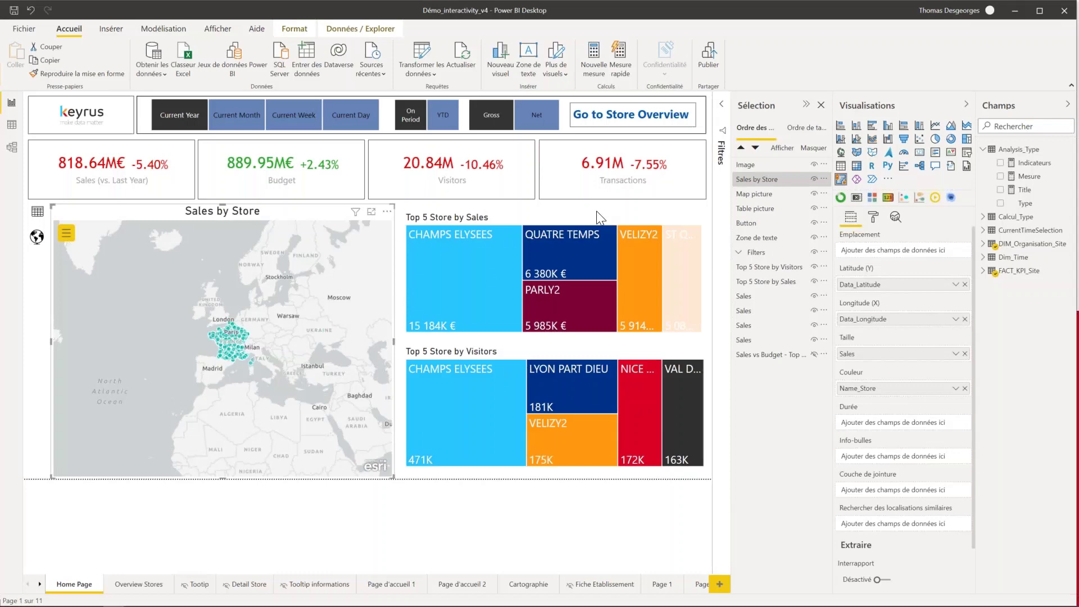
Step: Show the bookmarks (Signets) and Sélection panes side by side, and collapse the Visualisations and Champs panes
{"action": "left_click", "coordinate": [821, 105]}
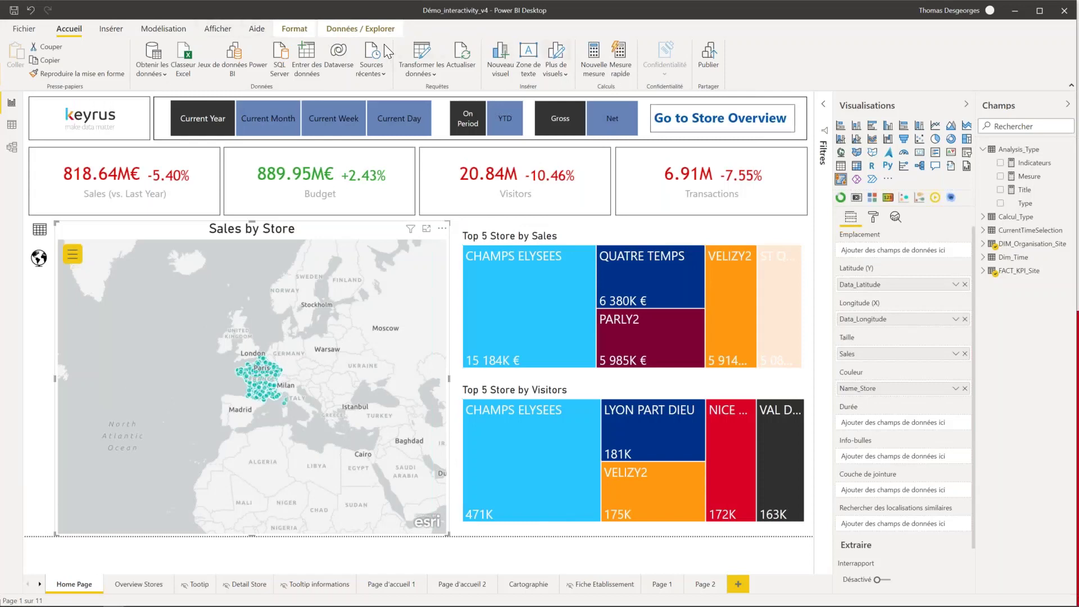
{"action": "left_click", "coordinate": [212, 29]}
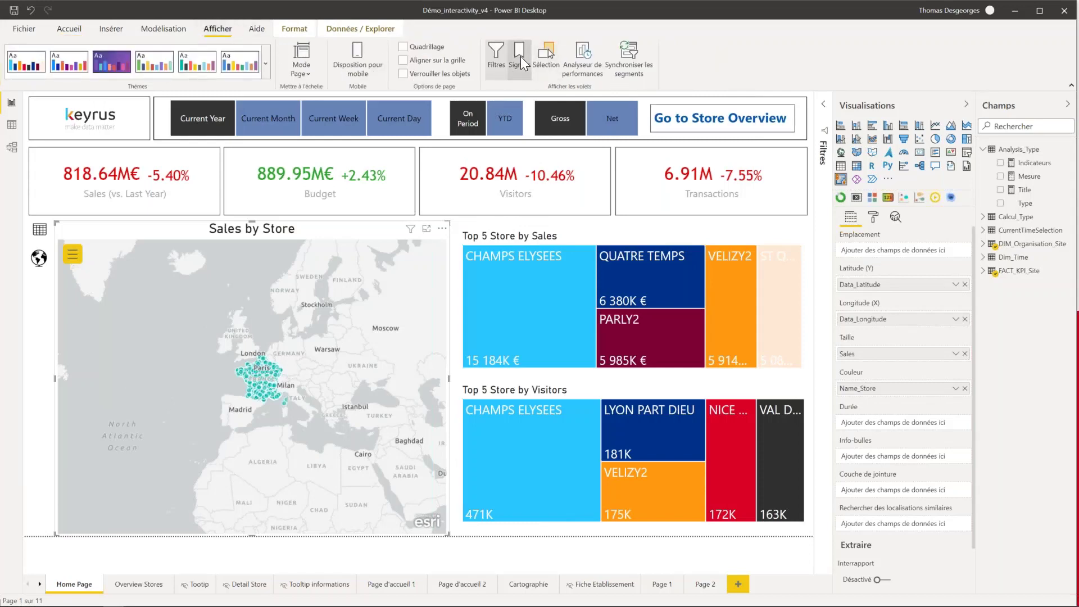
{"action": "left_click", "coordinate": [520, 56]}
{"action": "left_click", "coordinate": [543, 60]}
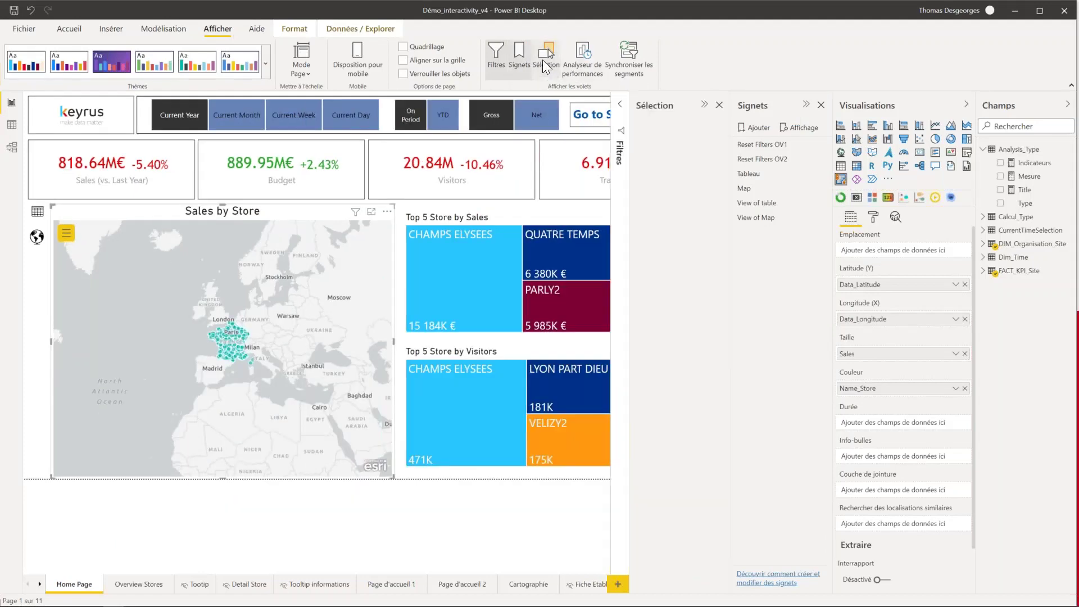
{"action": "left_click", "coordinate": [966, 104]}
{"action": "left_click", "coordinate": [1069, 107]}
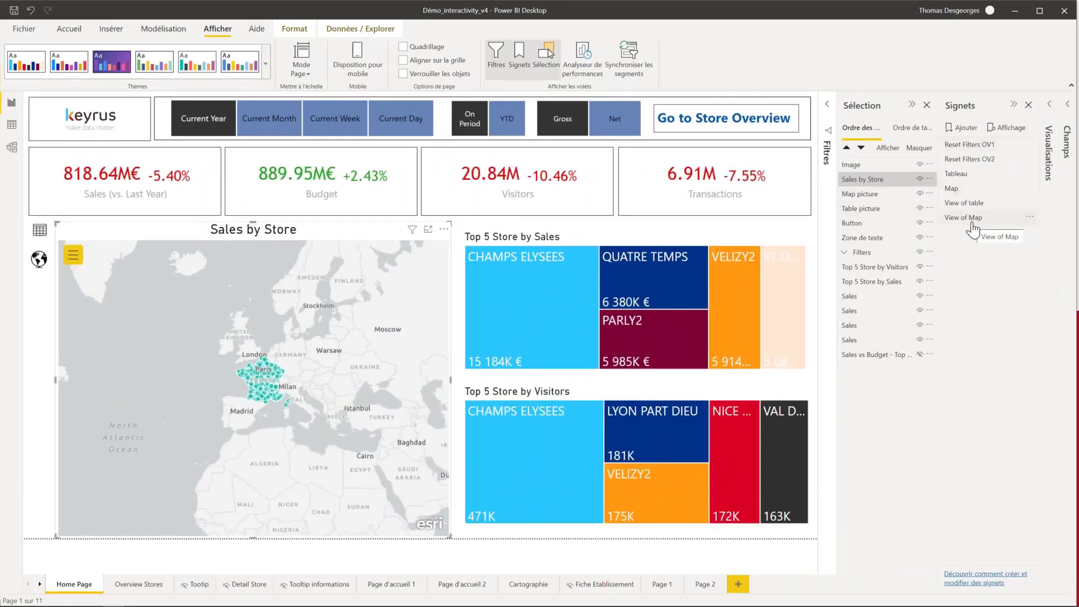
Step: Hide the Top 5 Store by Sales and Top 5 Store by Visitors treemaps on the Home Page
{"action": "left_click", "coordinate": [711, 238]}
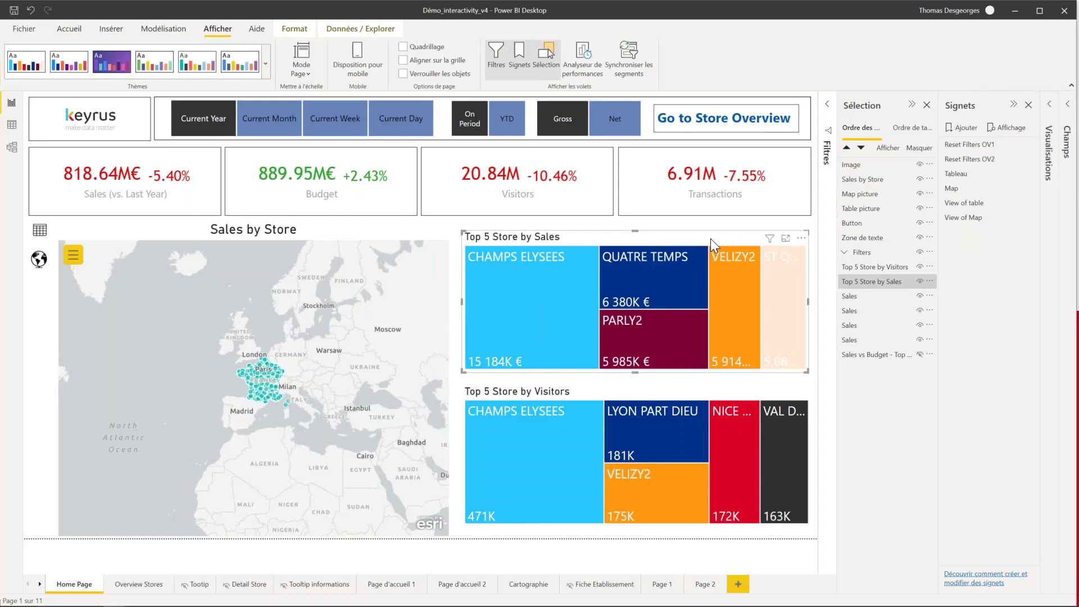
{"action": "left_click", "coordinate": [660, 395], "text": "ctrl"}
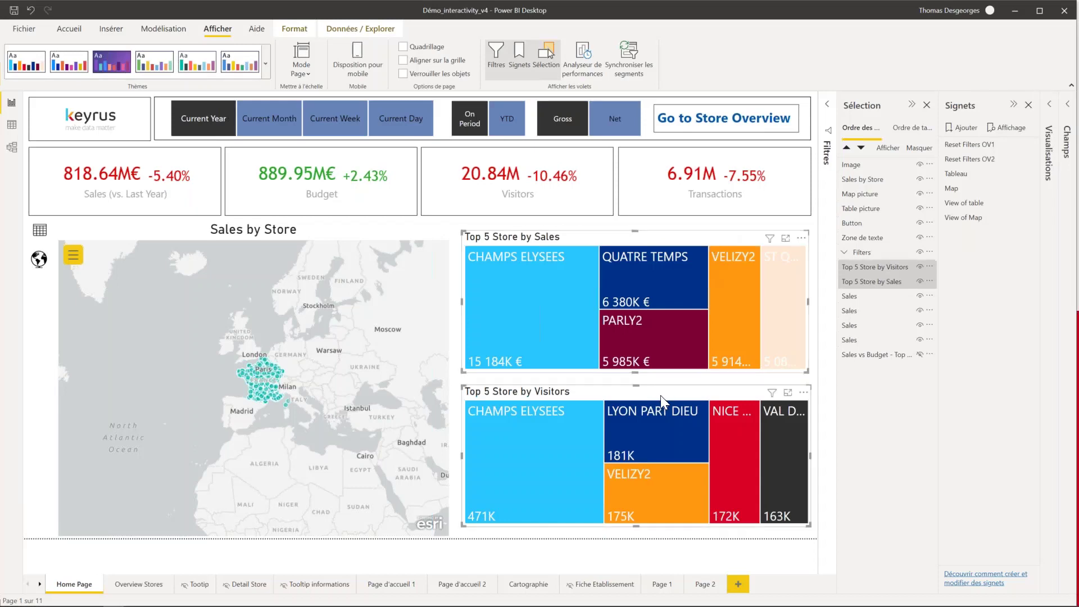
{"action": "left_click", "coordinate": [919, 266]}
{"action": "left_click", "coordinate": [920, 281]}
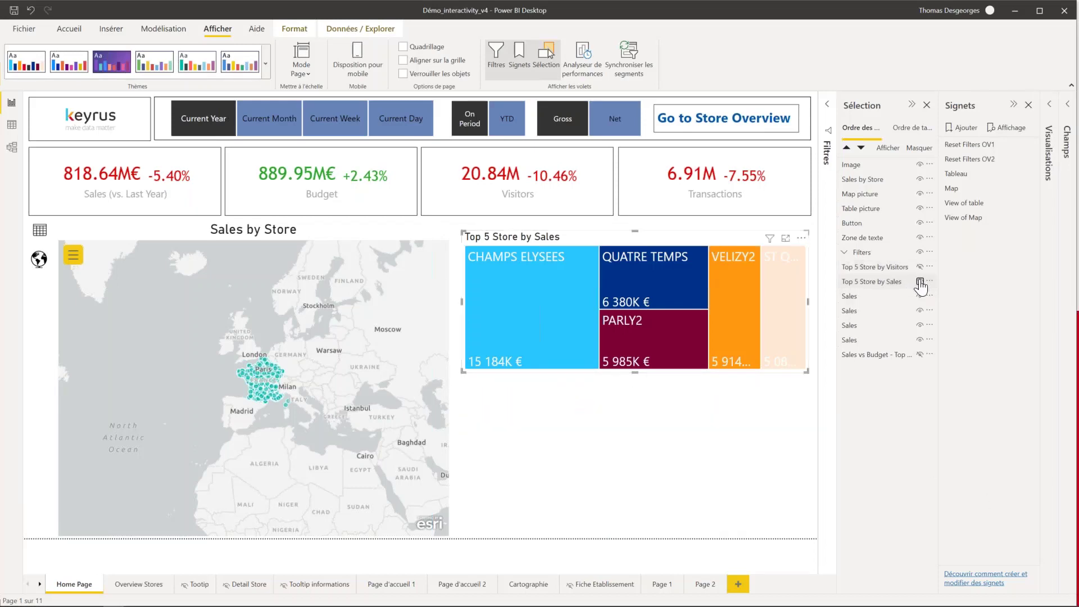
Step: Add a bookmark of the current Home Page view and name it Demo
{"action": "left_click", "coordinate": [962, 128]}
{"action": "left_click", "coordinate": [971, 233]}
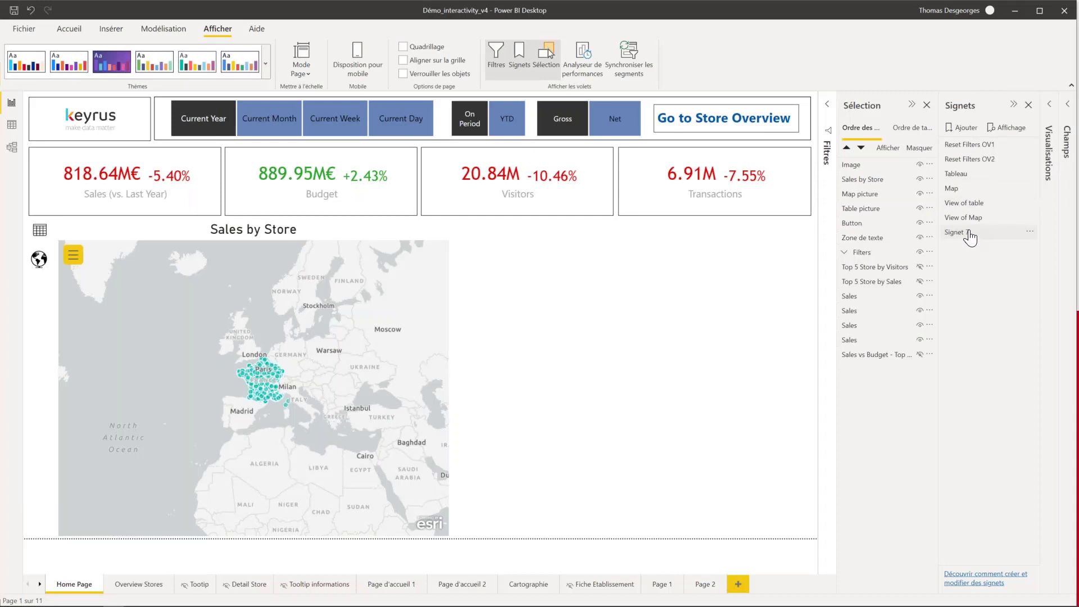
{"action": "double_click", "coordinate": [969, 233]}
{"action": "type", "text": "Demo"}
{"action": "key", "text": "Return"}
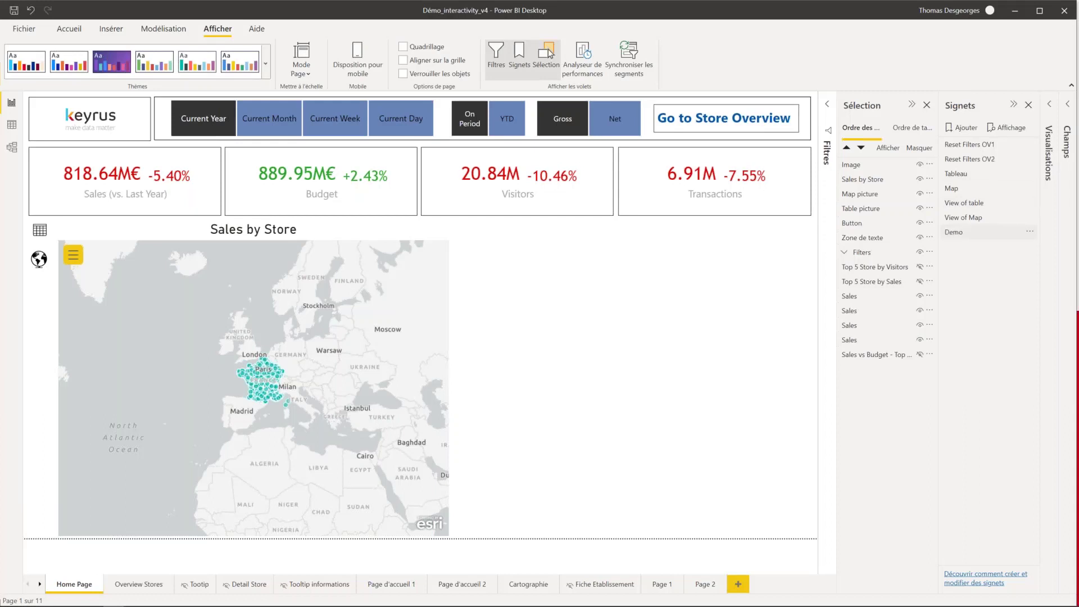
Step: Apply the View of Map, View of table and Demo bookmarks in turn to compare the visuals each one shows
{"action": "left_click", "coordinate": [973, 220]}
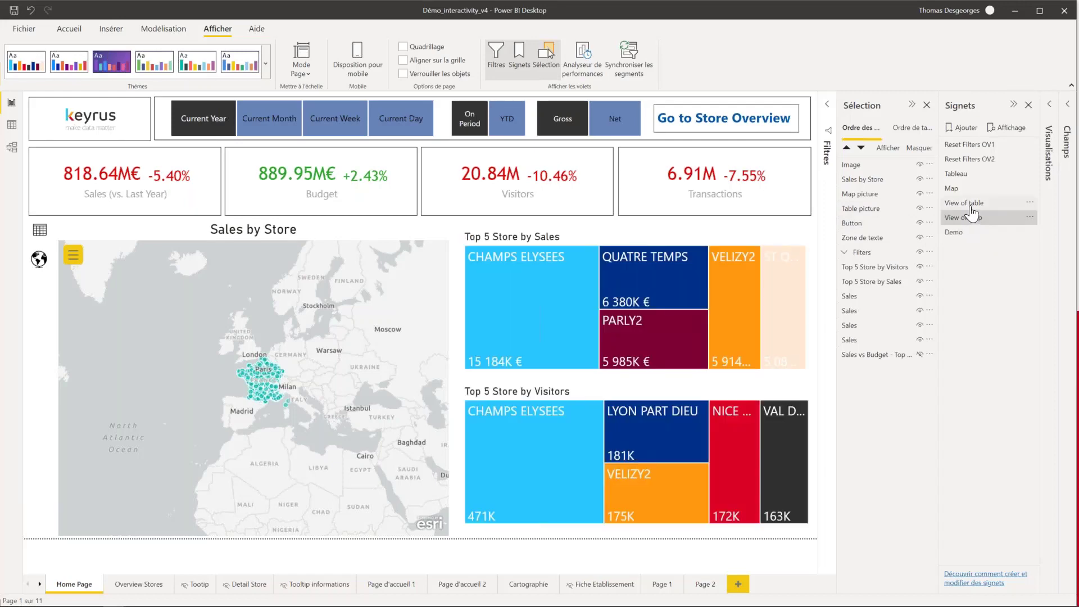
{"action": "left_click", "coordinate": [969, 204]}
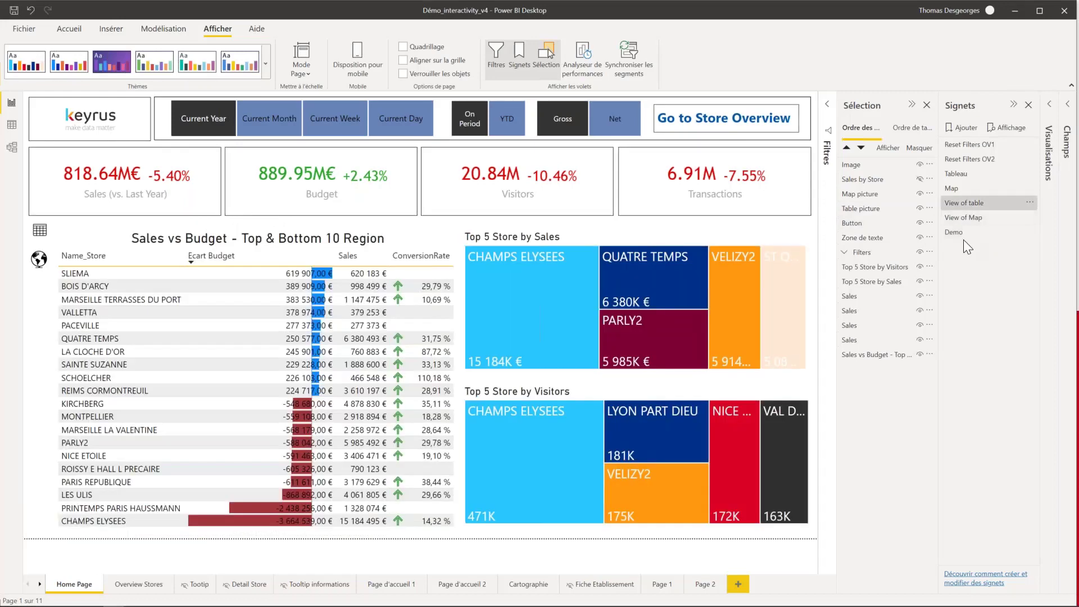
{"action": "left_click", "coordinate": [962, 236]}
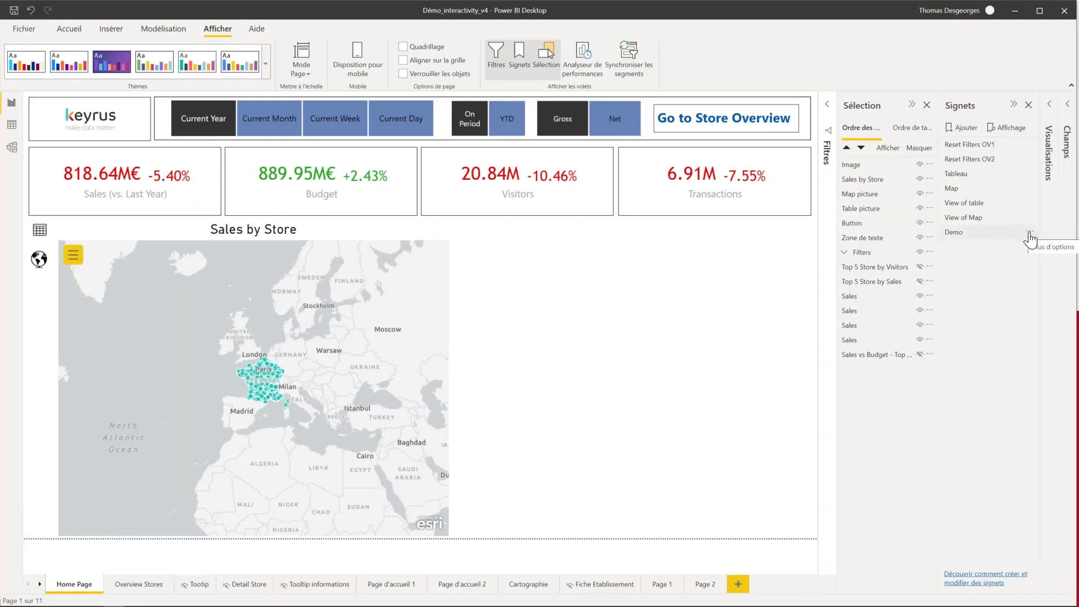
Step: Exclude data (Données) from what the Demo bookmark captures, and check its remaining options
{"action": "left_click", "coordinate": [1031, 234]}
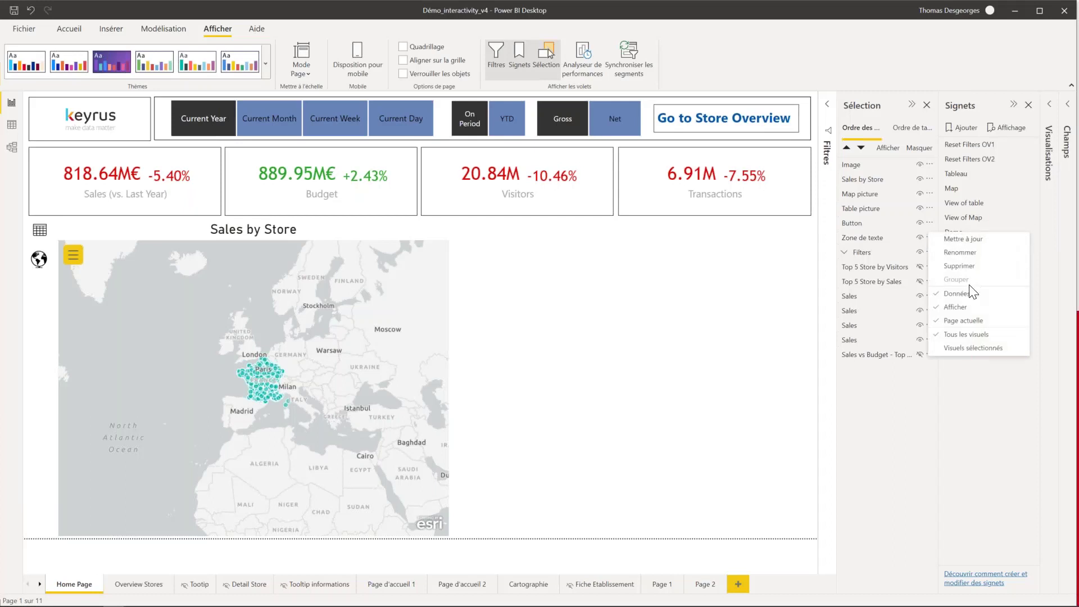
{"action": "left_click", "coordinate": [1013, 349]}
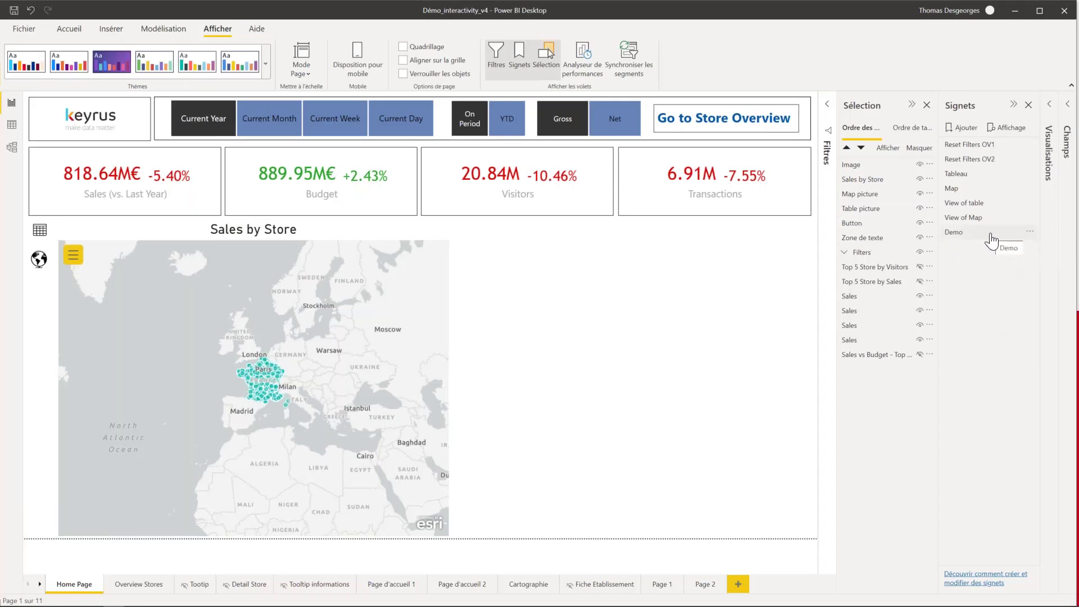
{"action": "left_click", "coordinate": [1031, 237]}
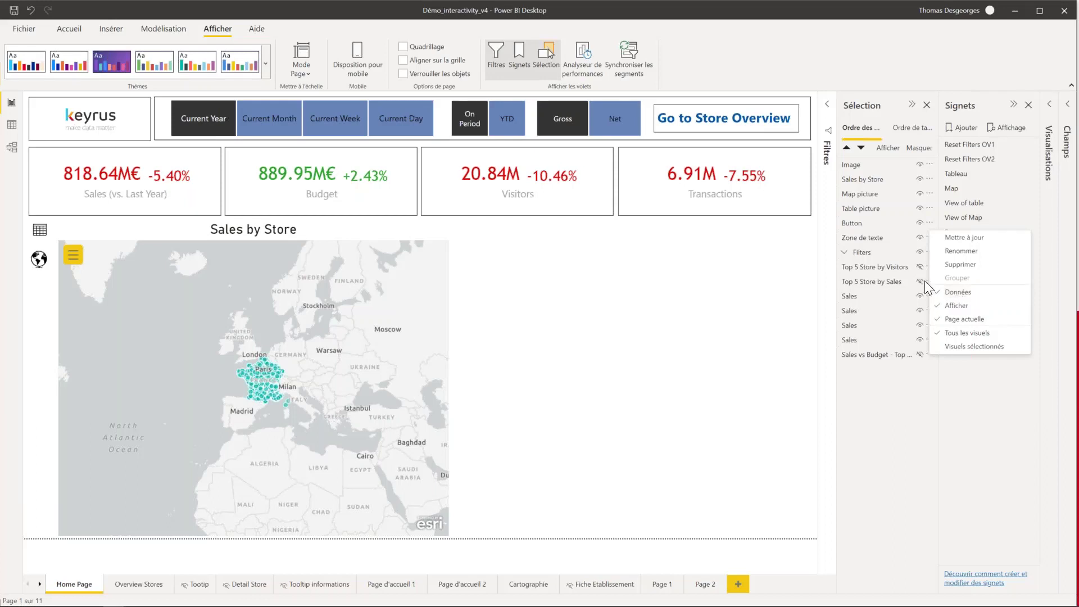
{"action": "left_click", "coordinate": [953, 293]}
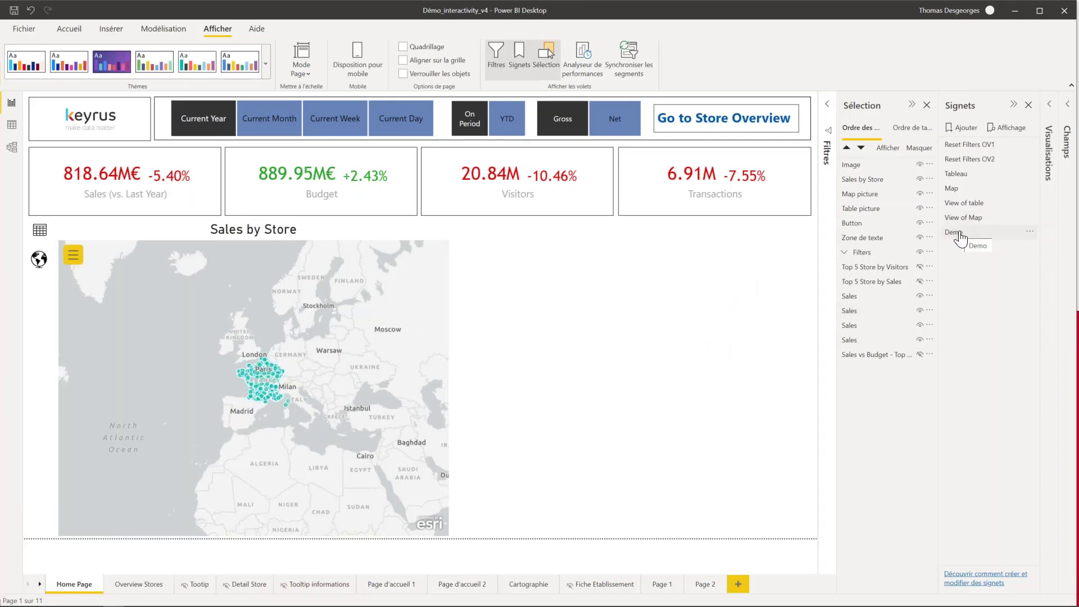
{"action": "left_click", "coordinate": [1030, 232]}
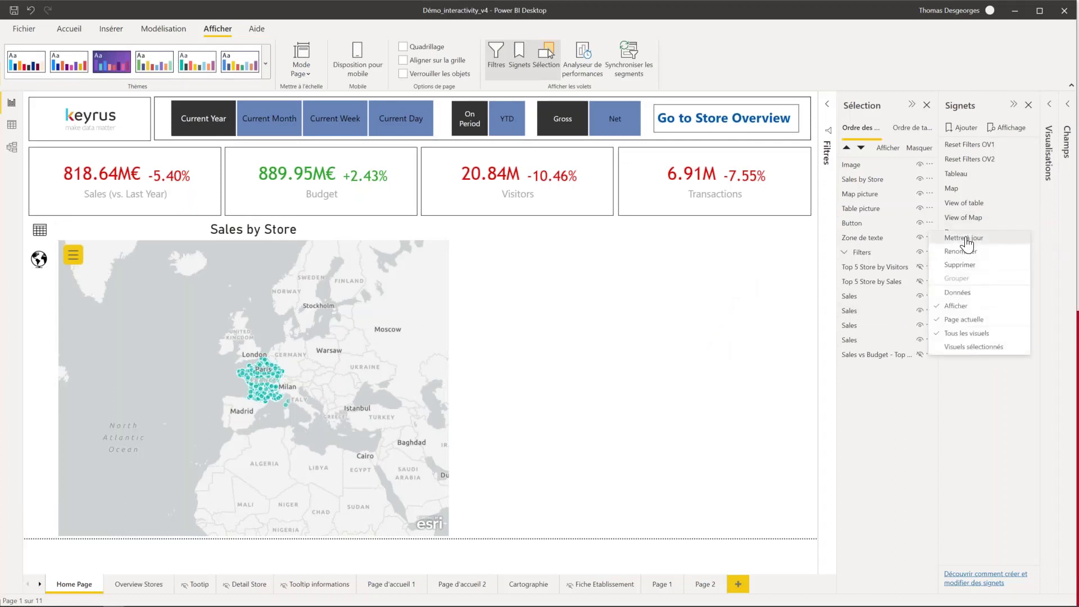
{"action": "left_click", "coordinate": [783, 248]}
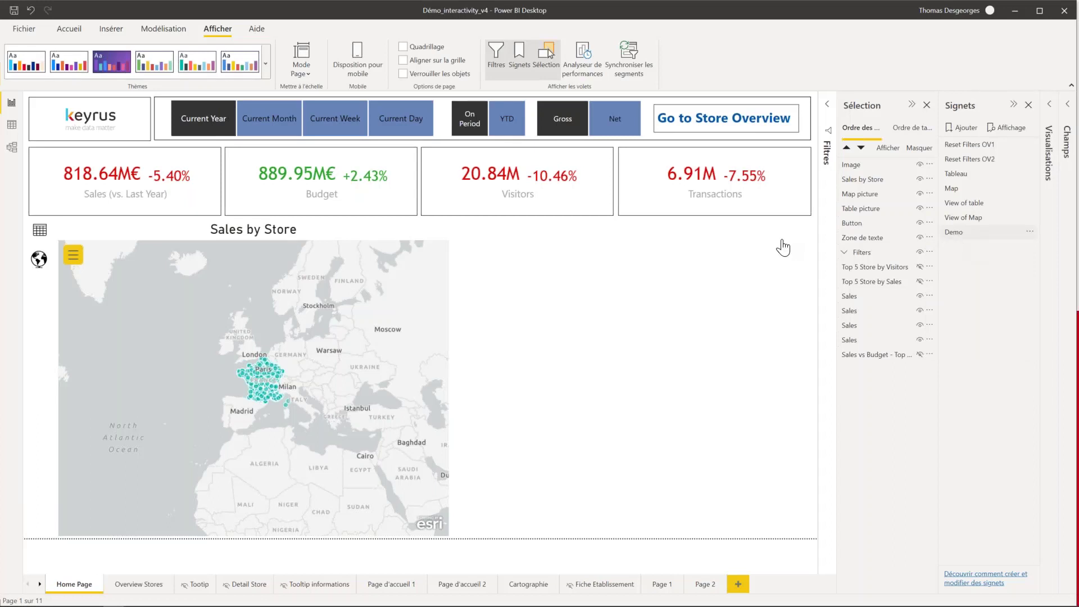
Step: Filter the Home Page to YTD and Net
{"action": "left_click", "coordinate": [500, 126]}
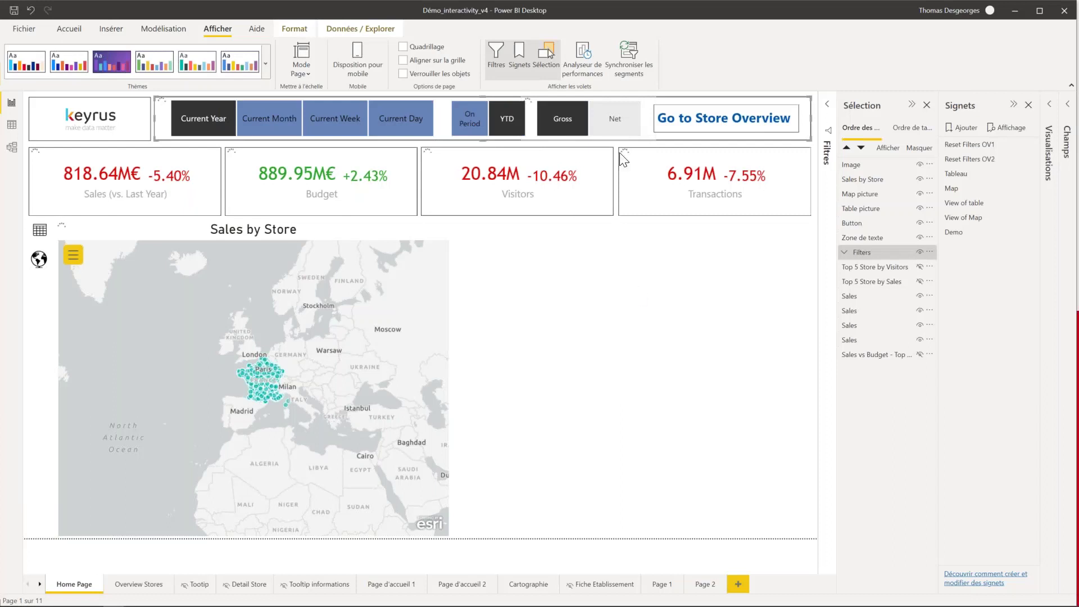
{"action": "left_click", "coordinate": [589, 114]}
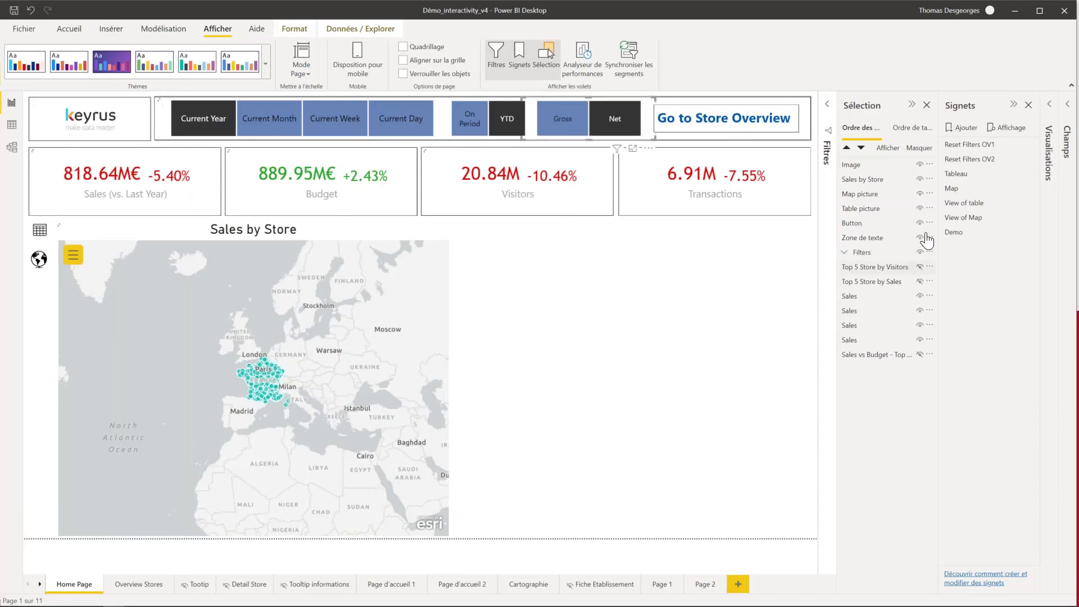
{"action": "left_click", "coordinate": [614, 131]}
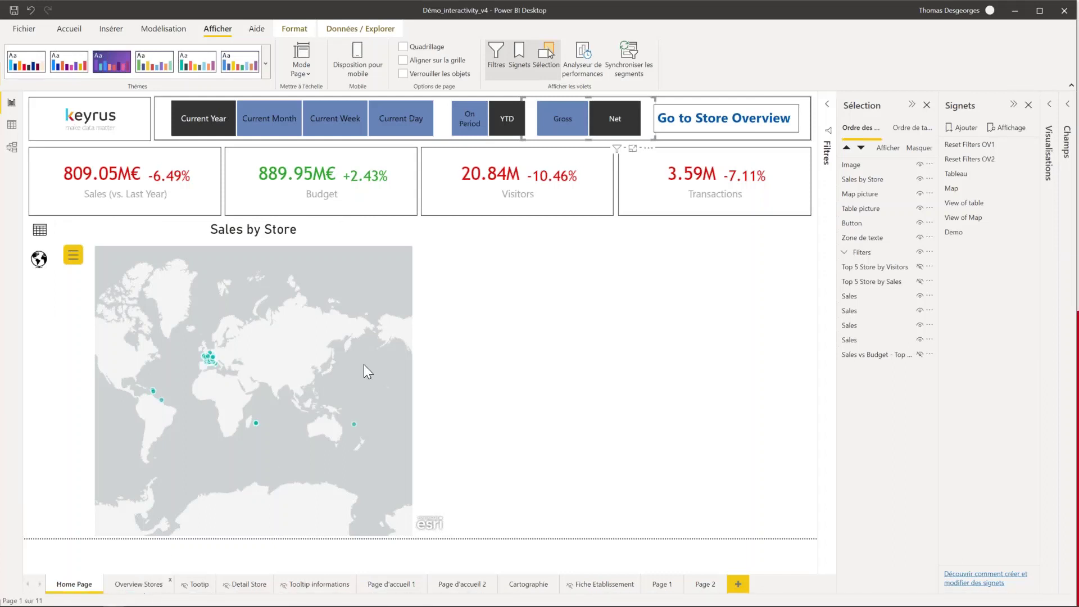
Step: Go to the Overview Stores page and cross-highlight the report on SECTEUR PARIS 3 from the regional bar chart
{"action": "left_click", "coordinate": [457, 116], "text": "ctrl"}
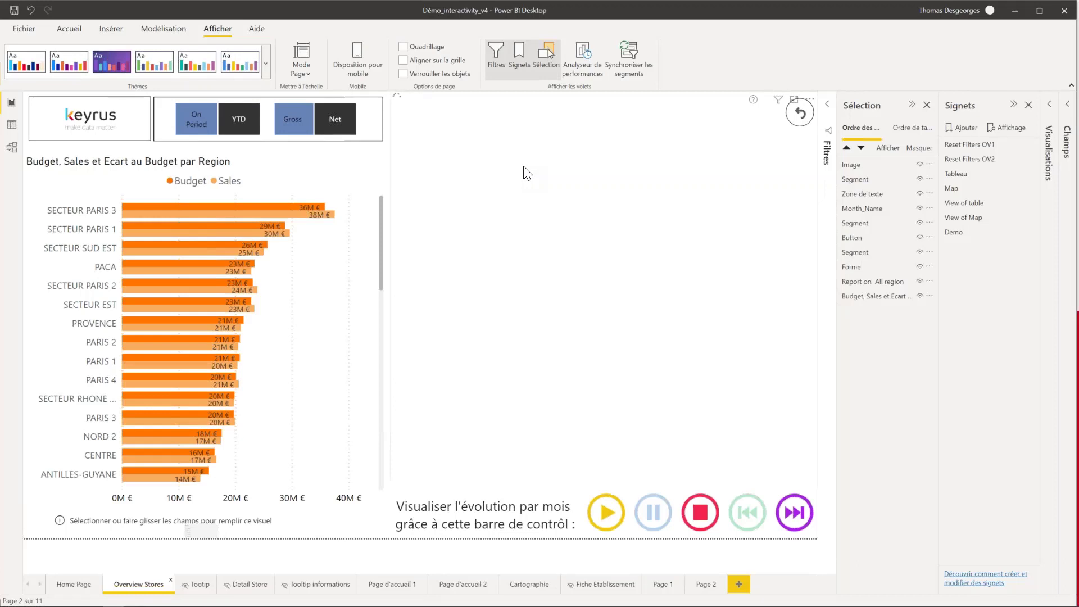
{"action": "left_click", "coordinate": [293, 116]}
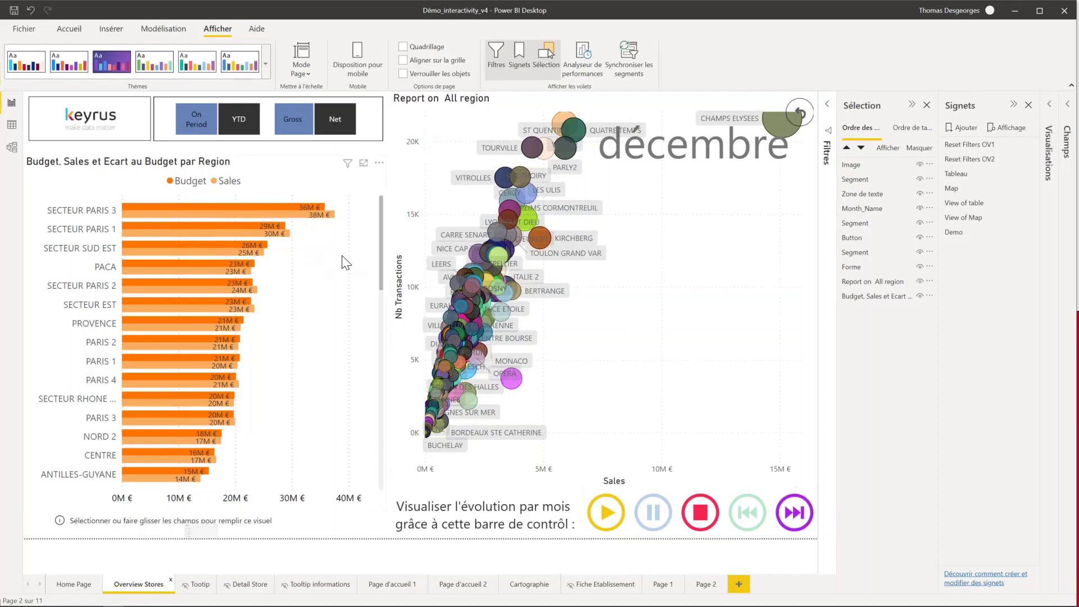
{"action": "left_click", "coordinate": [269, 209]}
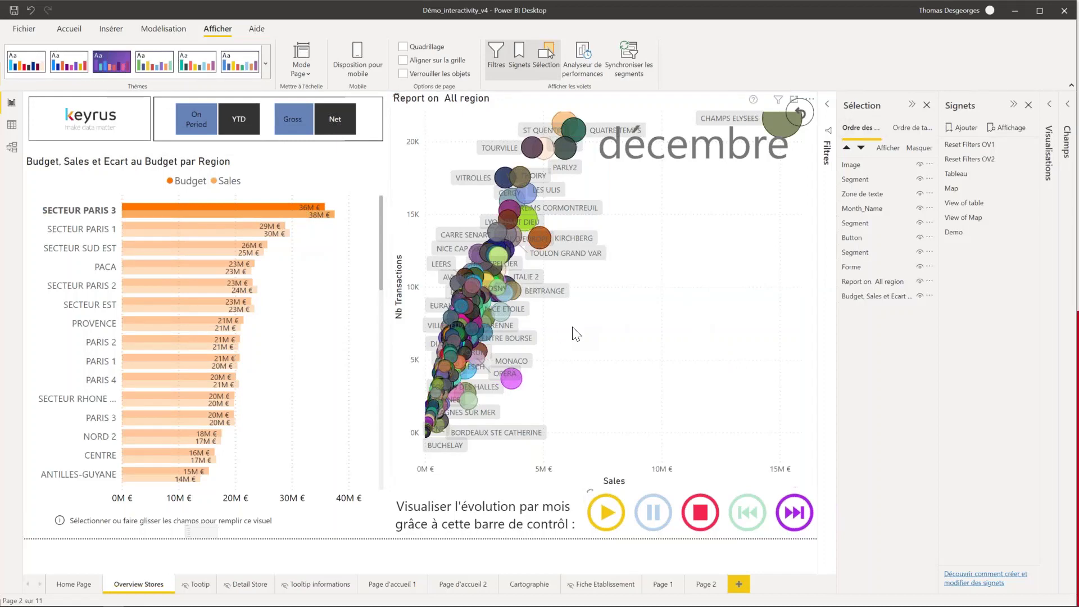
{"action": "mouse_move", "coordinate": [572, 326]}
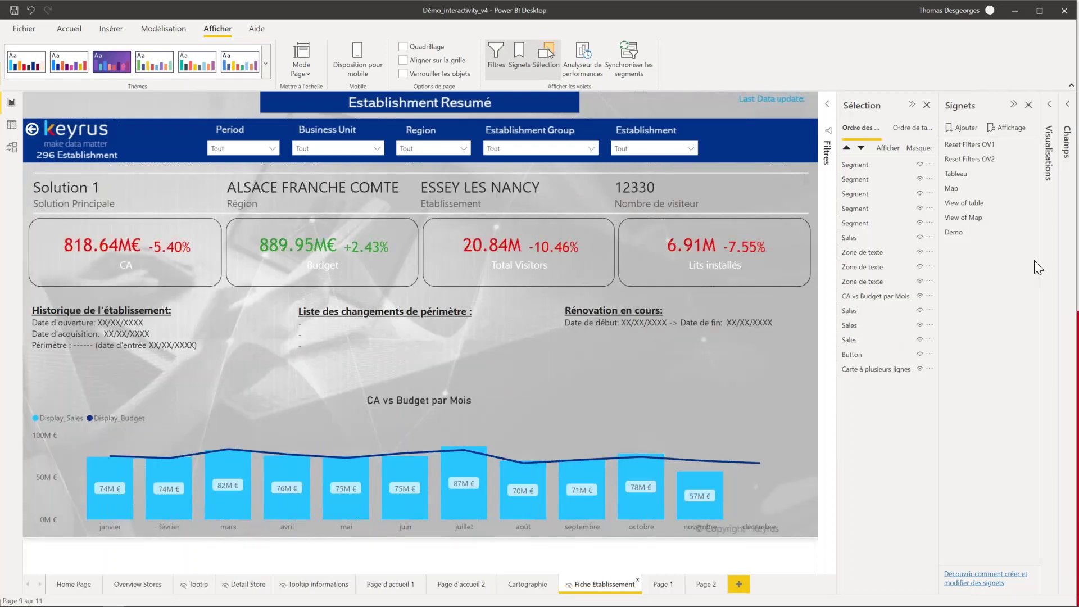
Step: Expand the Visualisations pane, and drill through from the Val d'Europe bubble on Overview Stores to Detail Store
{"action": "left_click", "coordinate": [1048, 105]}
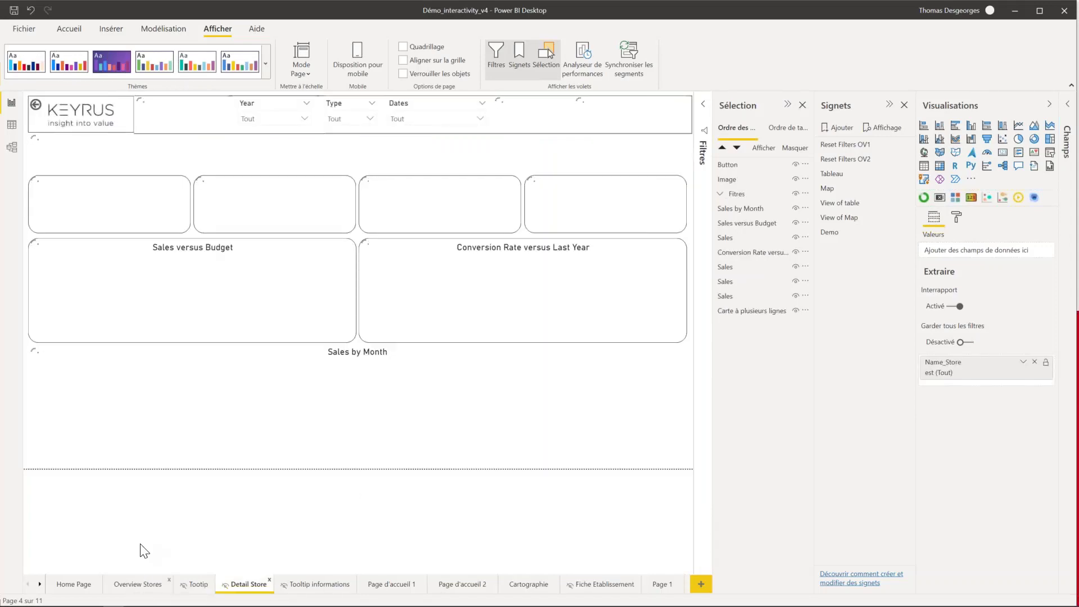
{"action": "left_click", "coordinate": [136, 584]}
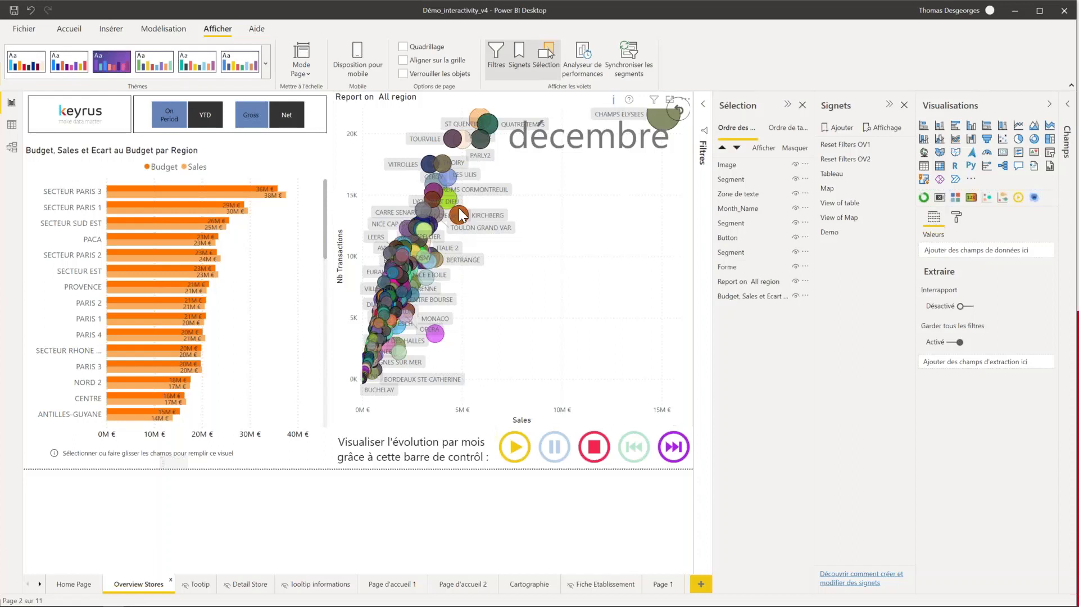
{"action": "mouse_move", "coordinate": [461, 214]}
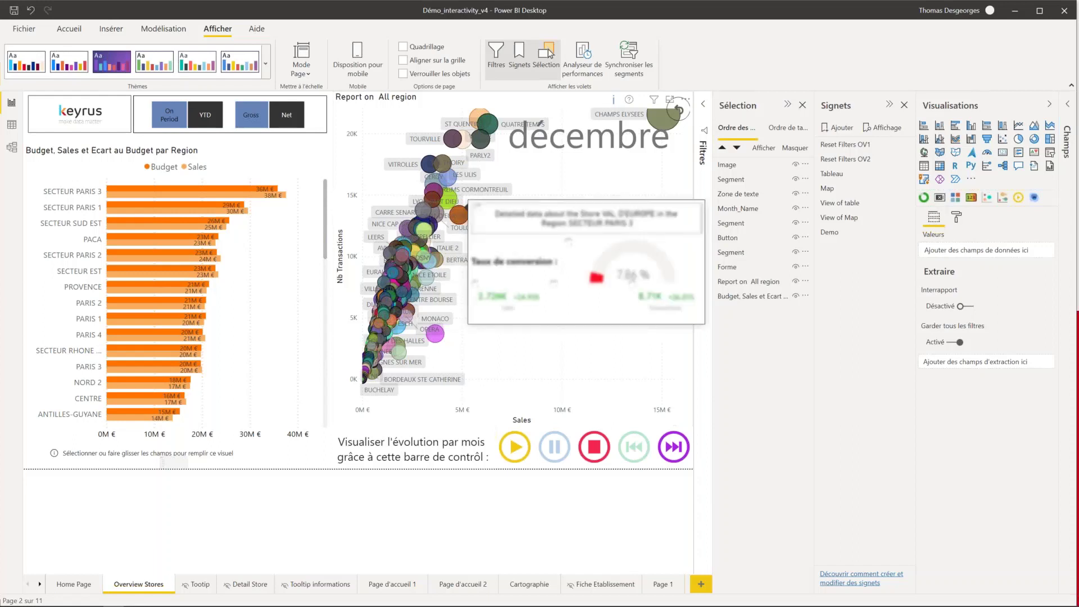
{"action": "right_click", "coordinate": [461, 212]}
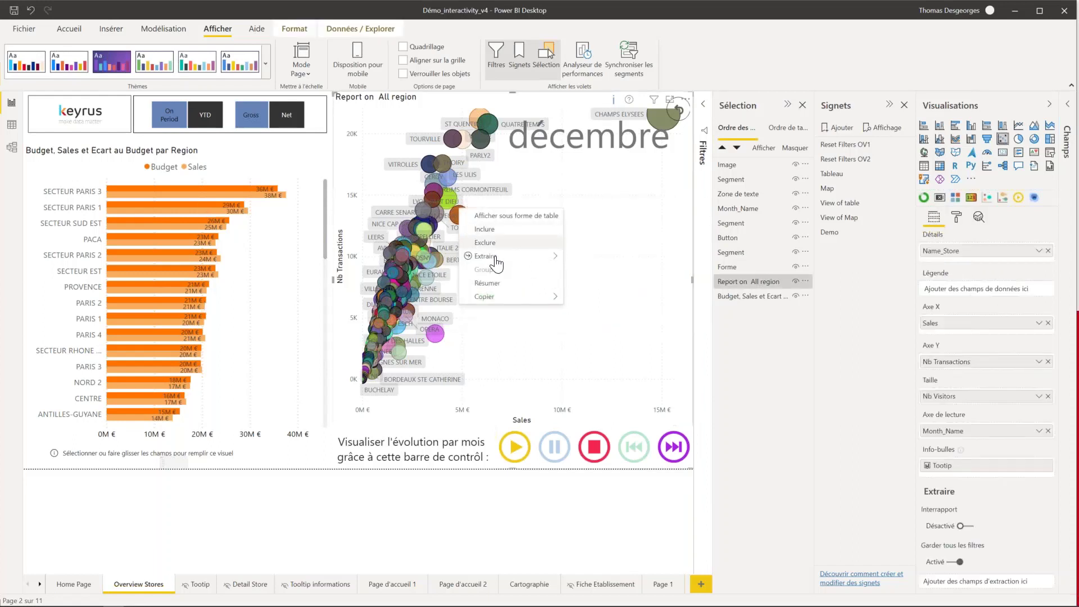
{"action": "mouse_move", "coordinate": [497, 262]}
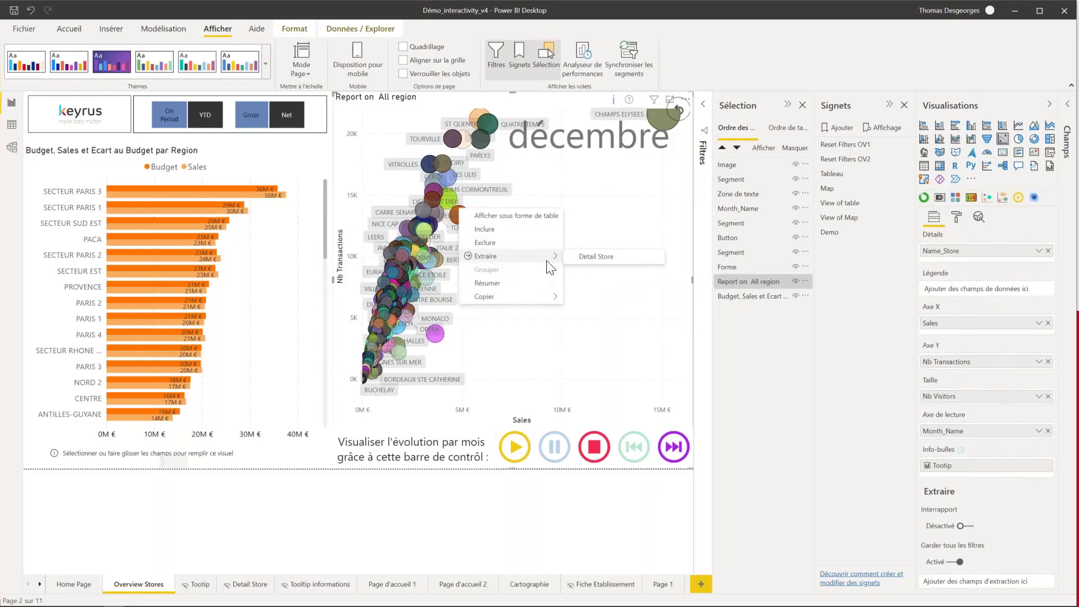
{"action": "left_click", "coordinate": [586, 262]}
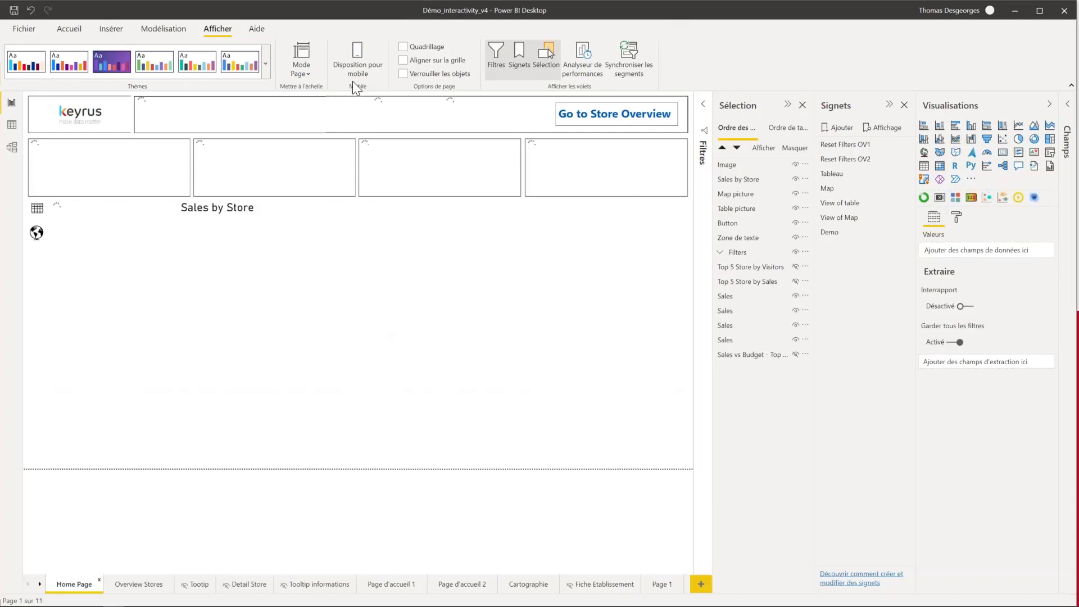
{"action": "left_click", "coordinate": [112, 29]}
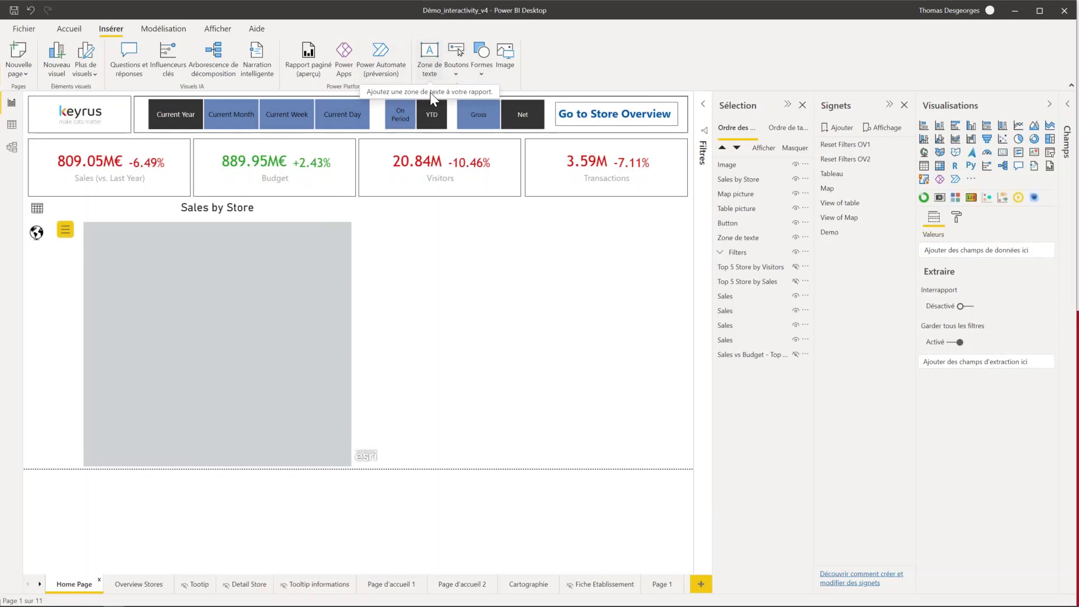
{"action": "left_click", "coordinate": [430, 92]}
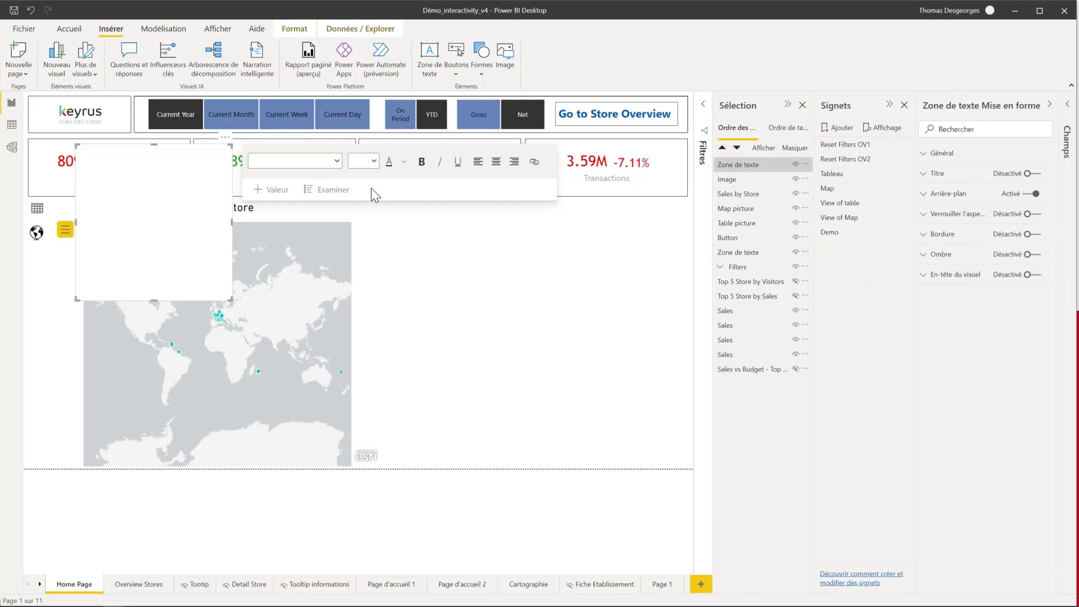
{"action": "left_click", "coordinate": [329, 91]}
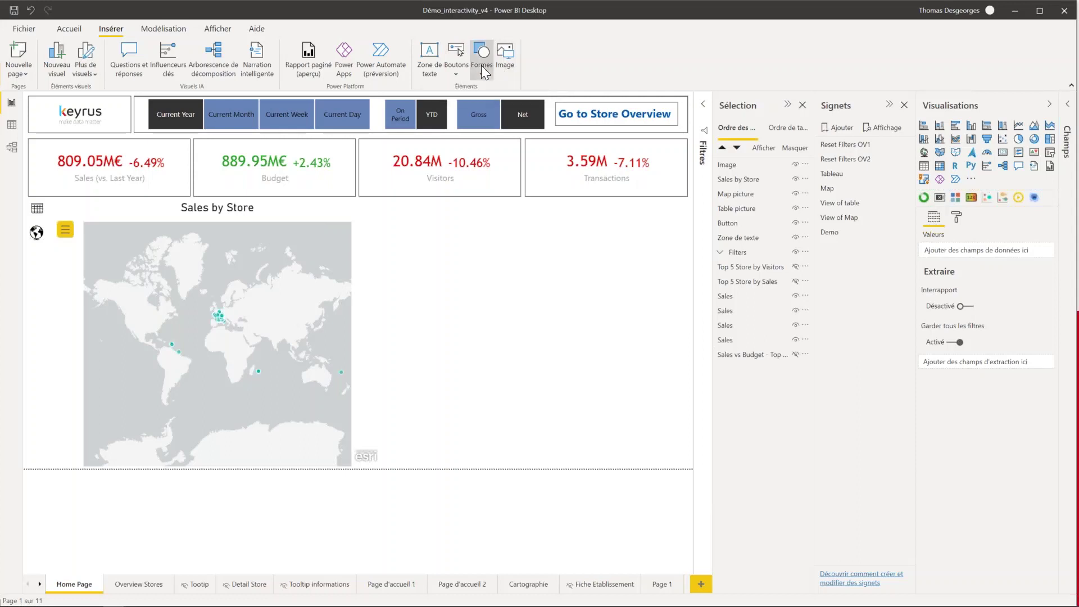
Step: Insert a rectangle shape on the Home Page and move it over the right part of the Sales by Store map
{"action": "left_click", "coordinate": [481, 65]}
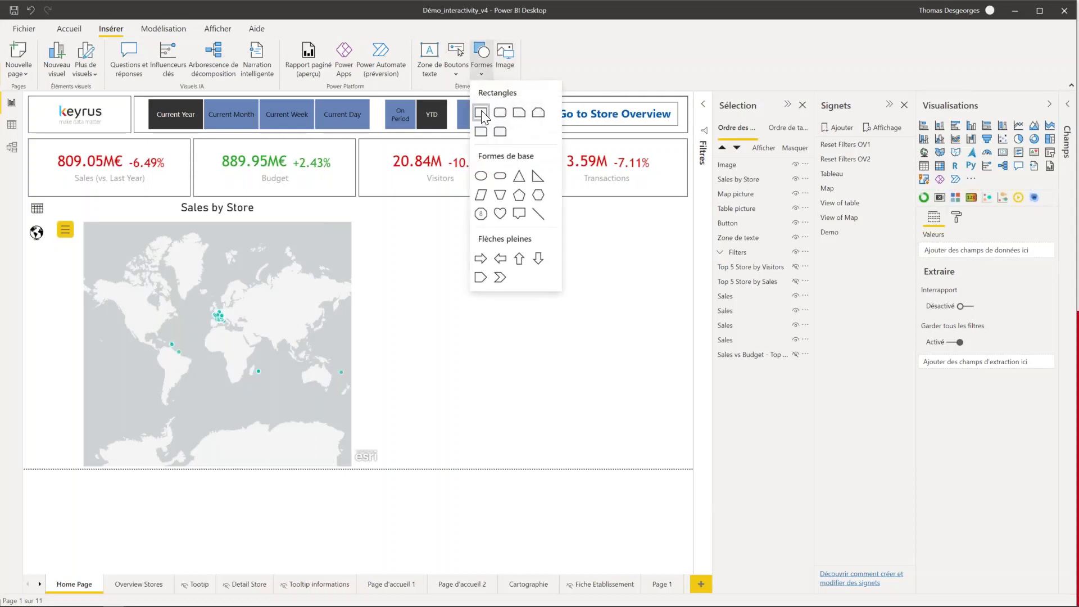
{"action": "left_click", "coordinate": [482, 112]}
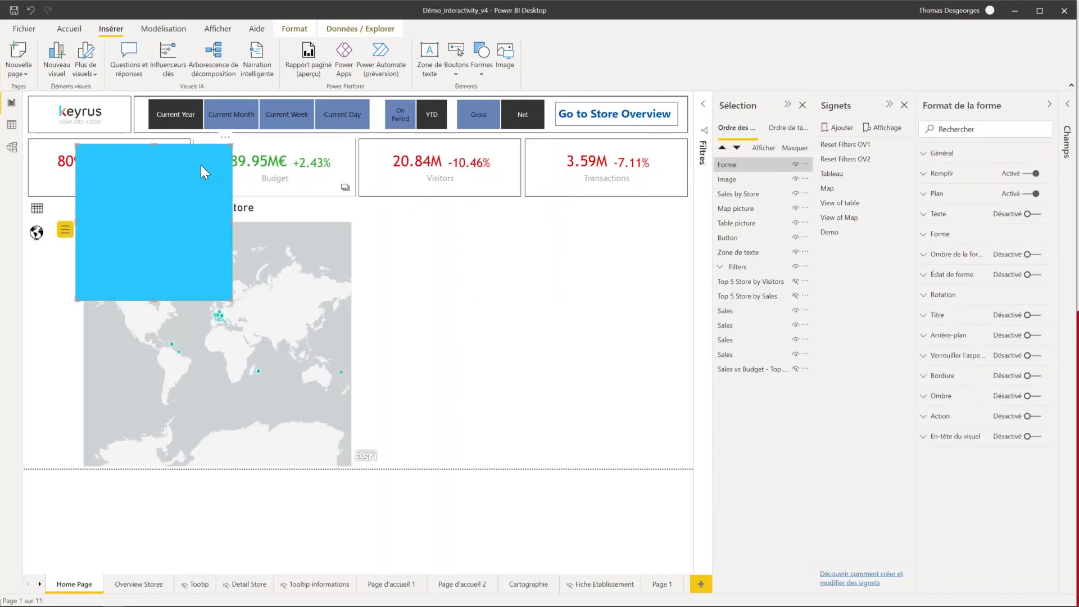
{"action": "left_click_drag", "start_coordinate": [206, 172], "coordinate": [356, 222]}
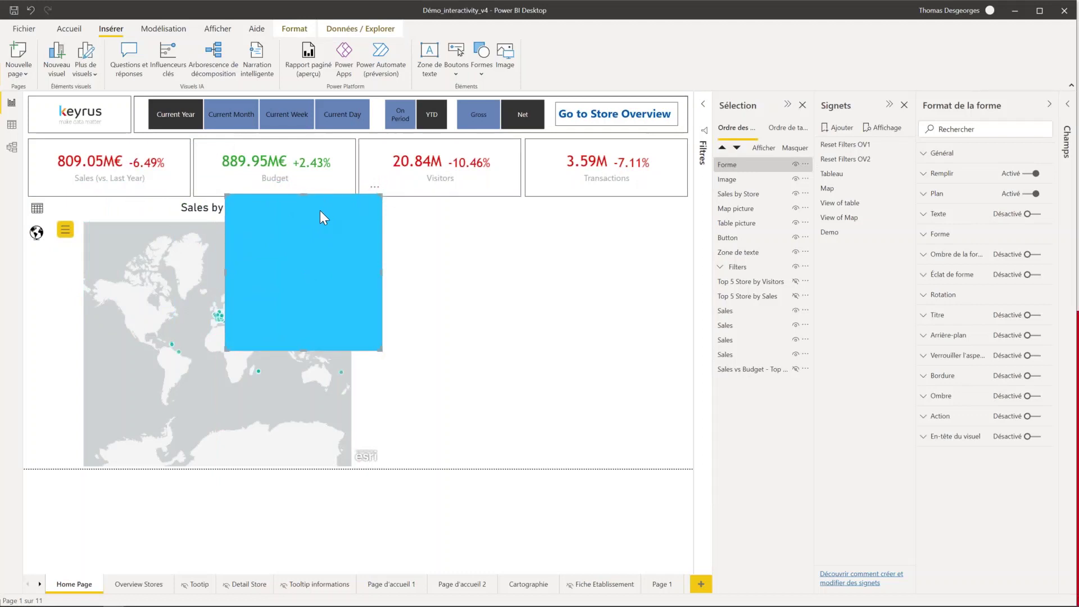
Step: Collapse the Sélection and Signets panes and widen the shape's formatting pane
{"action": "left_click", "coordinate": [788, 104]}
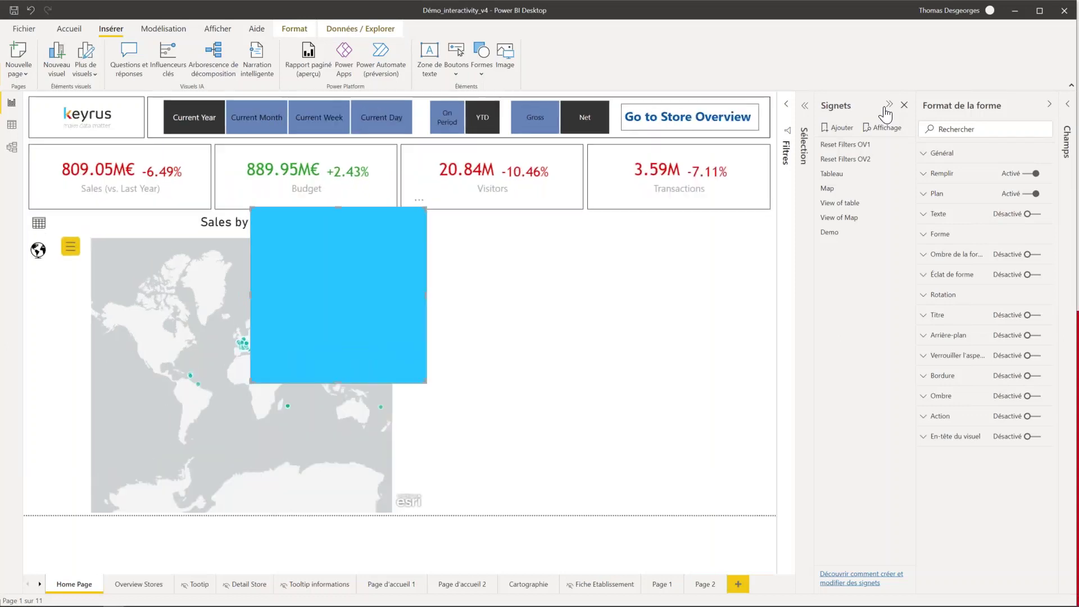
{"action": "left_click", "coordinate": [887, 106]}
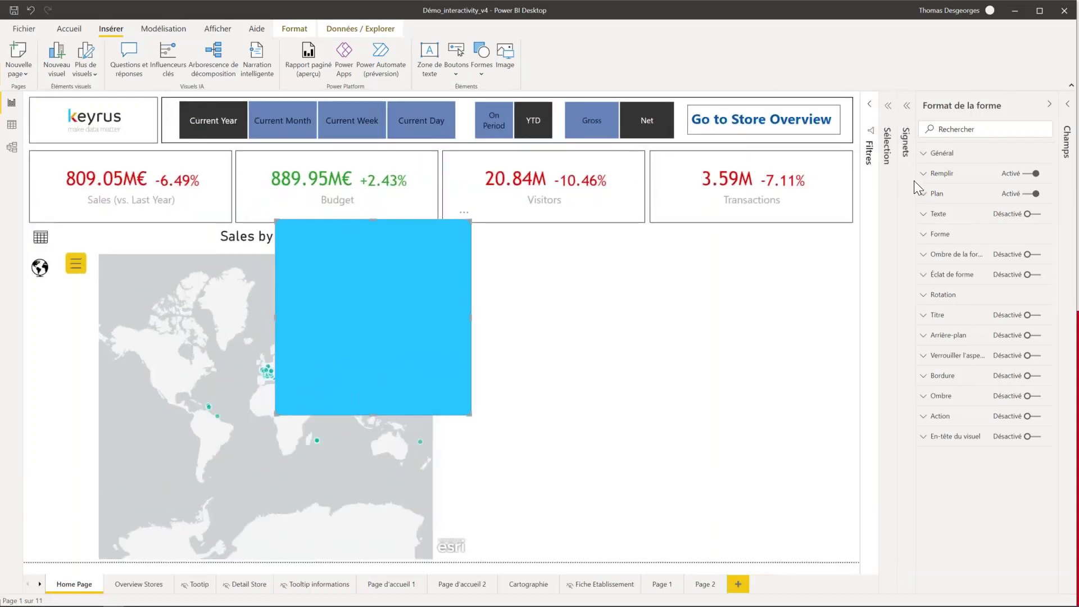
{"action": "left_click_drag", "start_coordinate": [915, 188], "coordinate": [876, 186]}
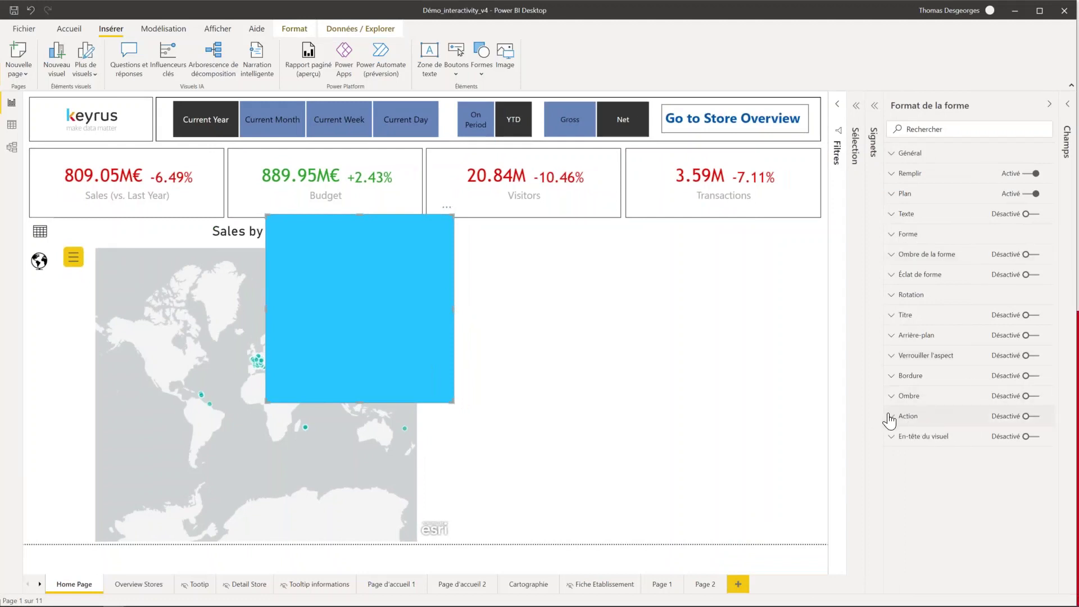
Step: Enable the rectangle's Action and show the available action types, keeping Précédent
{"action": "left_click", "coordinate": [1026, 419]}
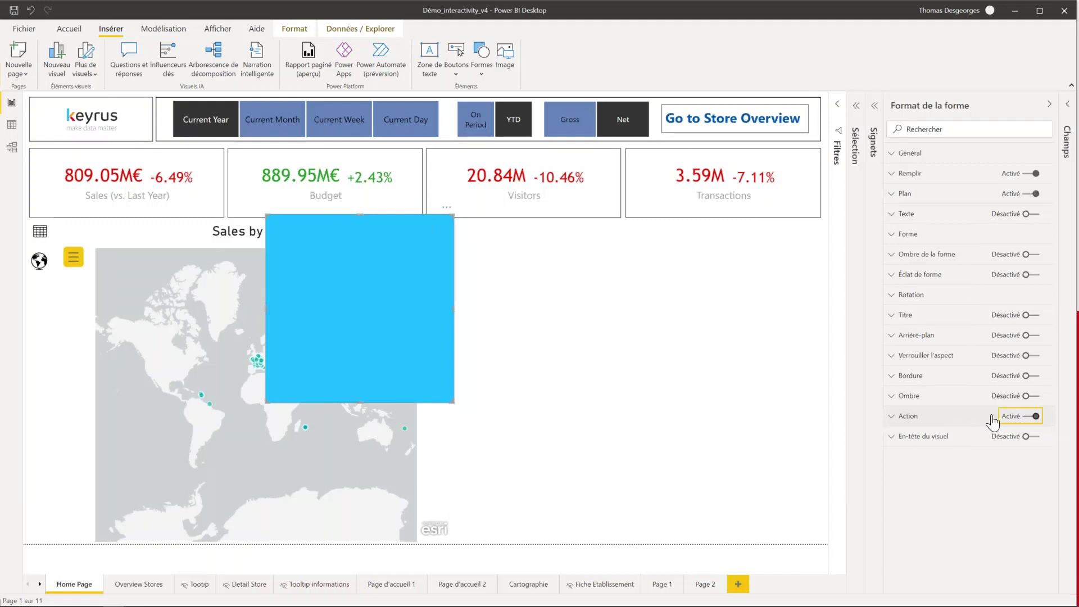
{"action": "left_click", "coordinate": [893, 422]}
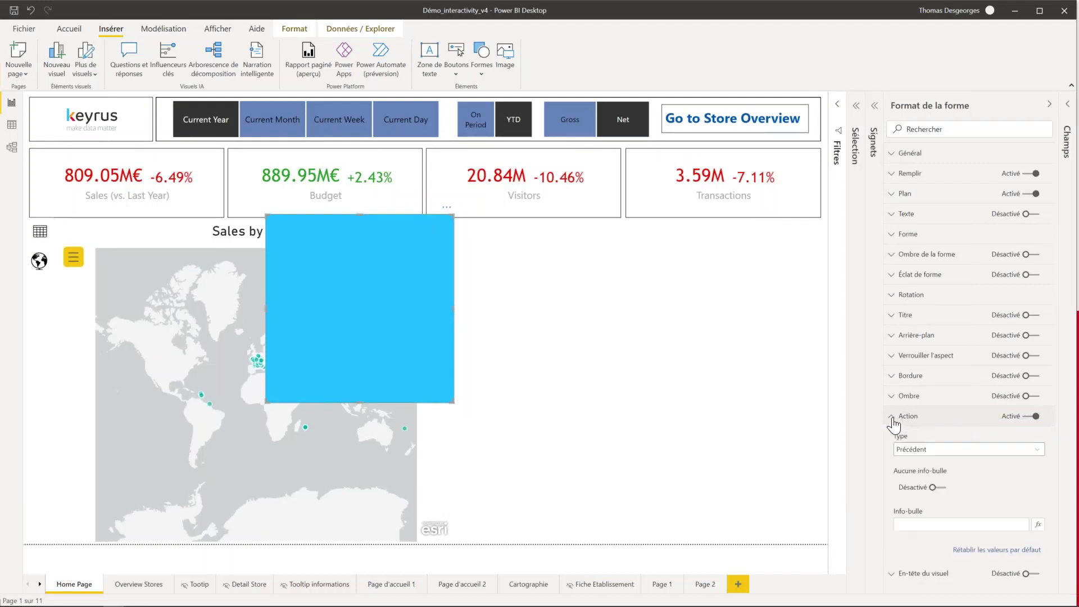
{"action": "left_click", "coordinate": [955, 454]}
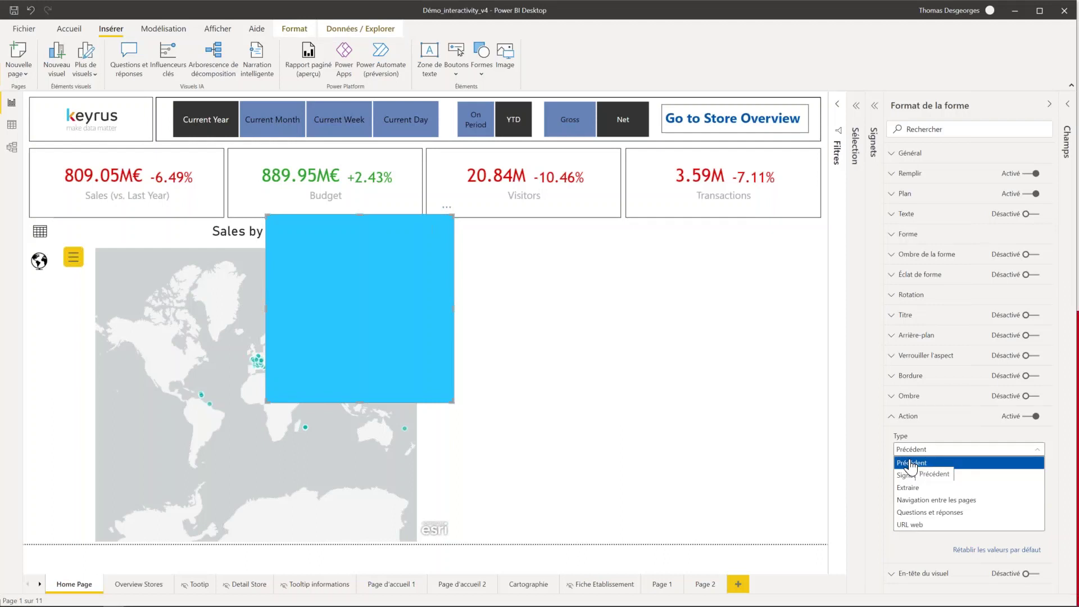
Step: Set the rectangle's Action type to Signet, show the Signets pane, and link the action to the Demo bookmark
{"action": "left_click", "coordinate": [449, 65]}
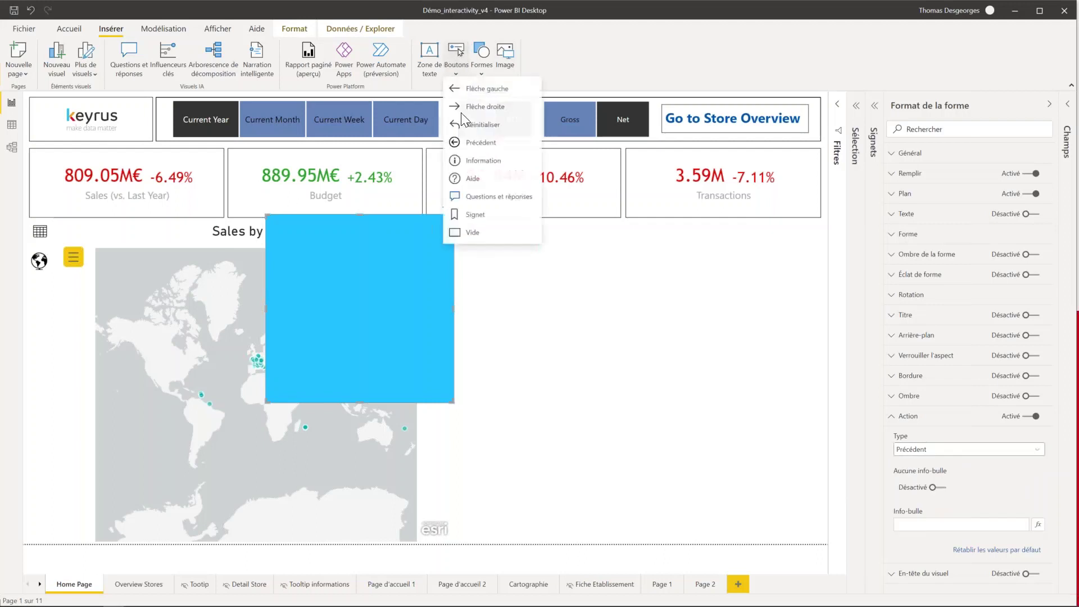
{"action": "left_click", "coordinate": [956, 450]}
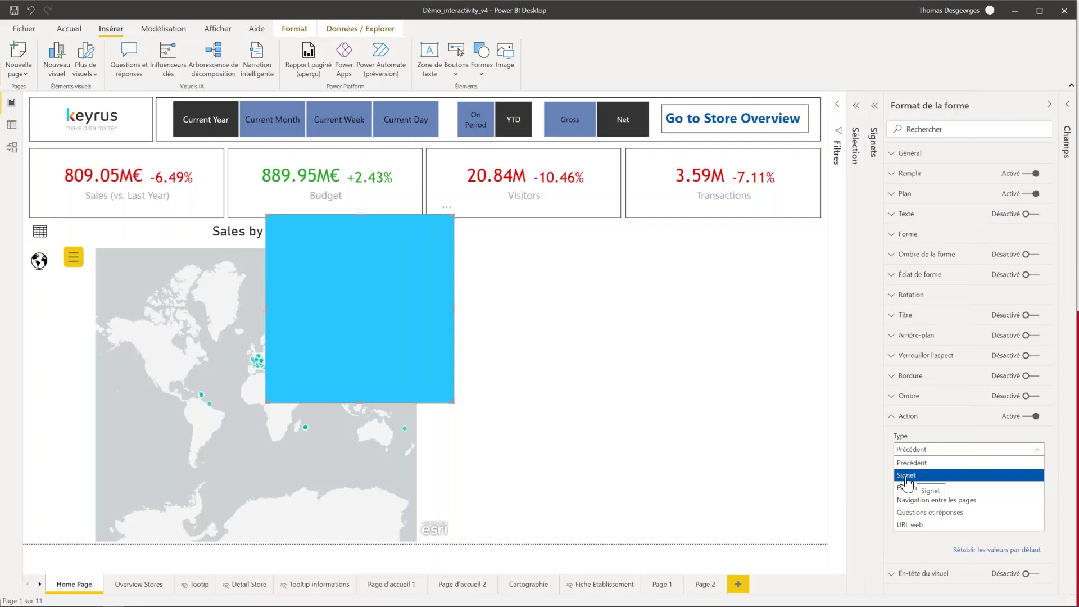
{"action": "left_click", "coordinate": [913, 475]}
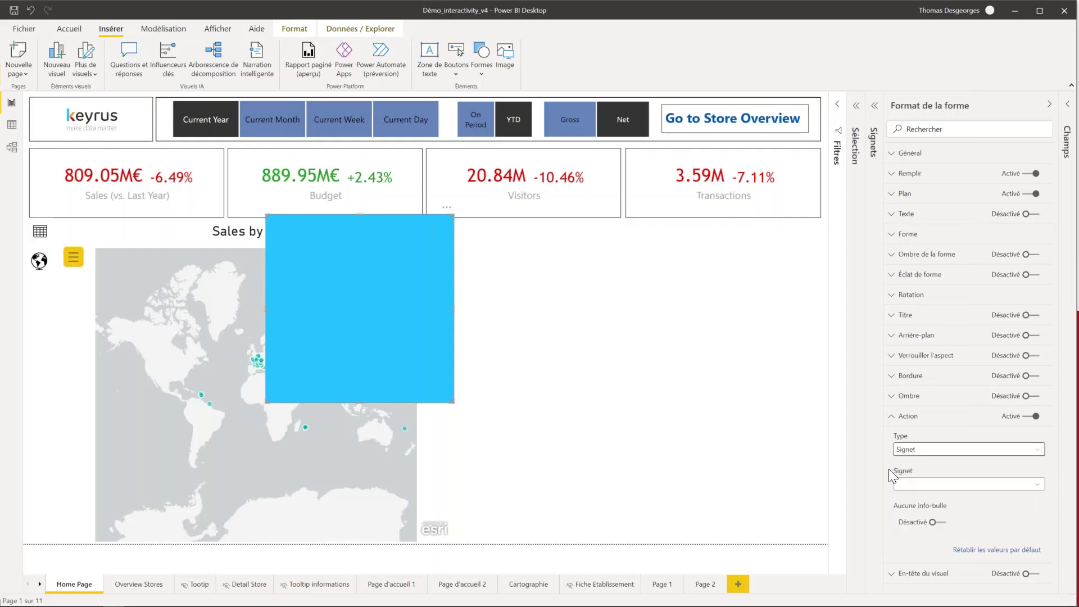
{"action": "left_click", "coordinate": [903, 485]}
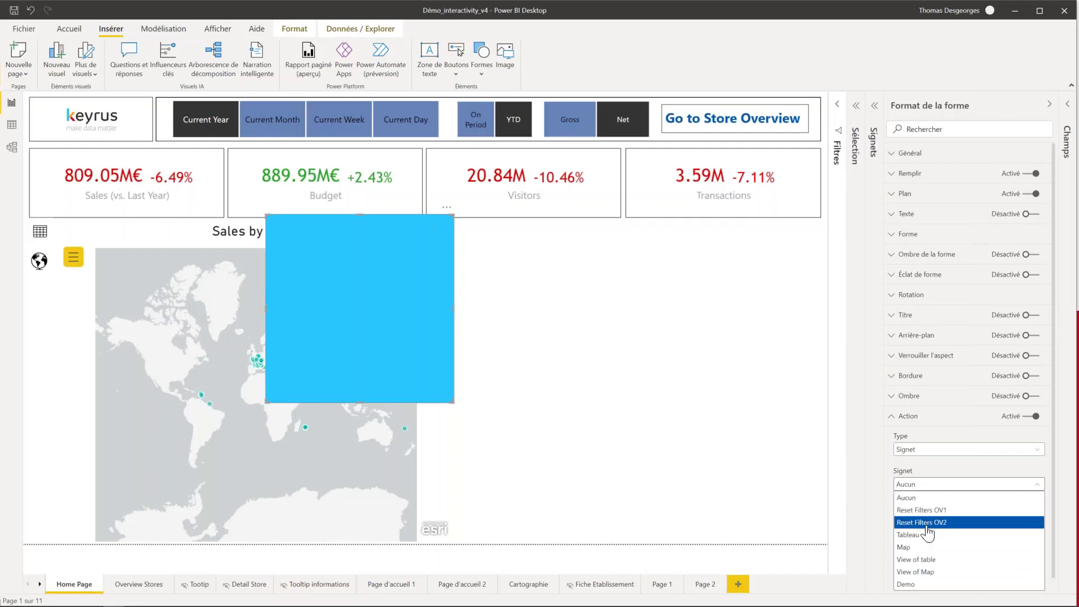
{"action": "left_click", "coordinate": [874, 106]}
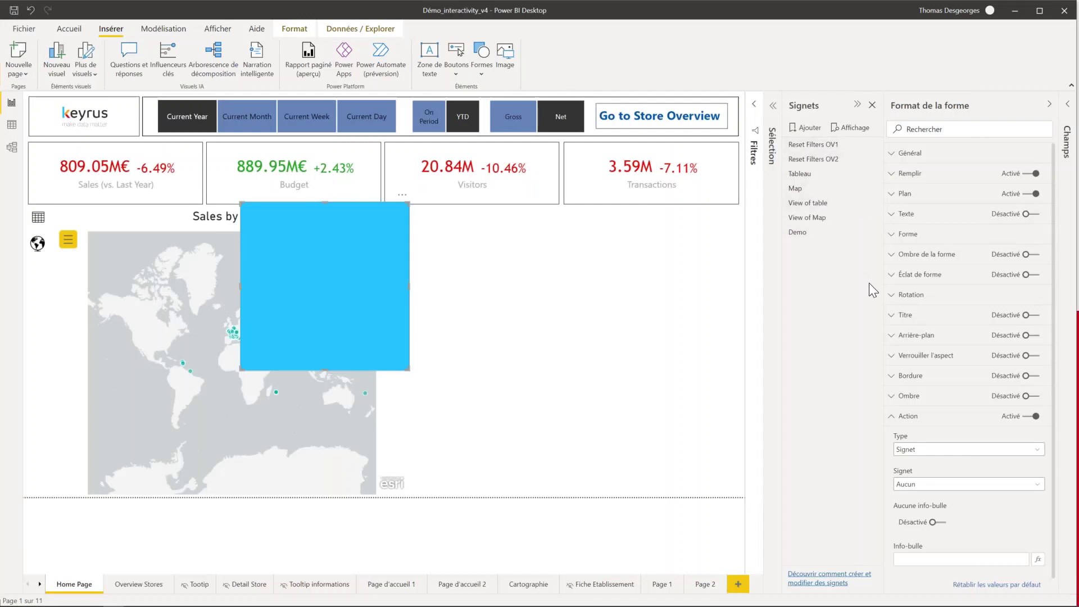
{"action": "left_click", "coordinate": [928, 484]}
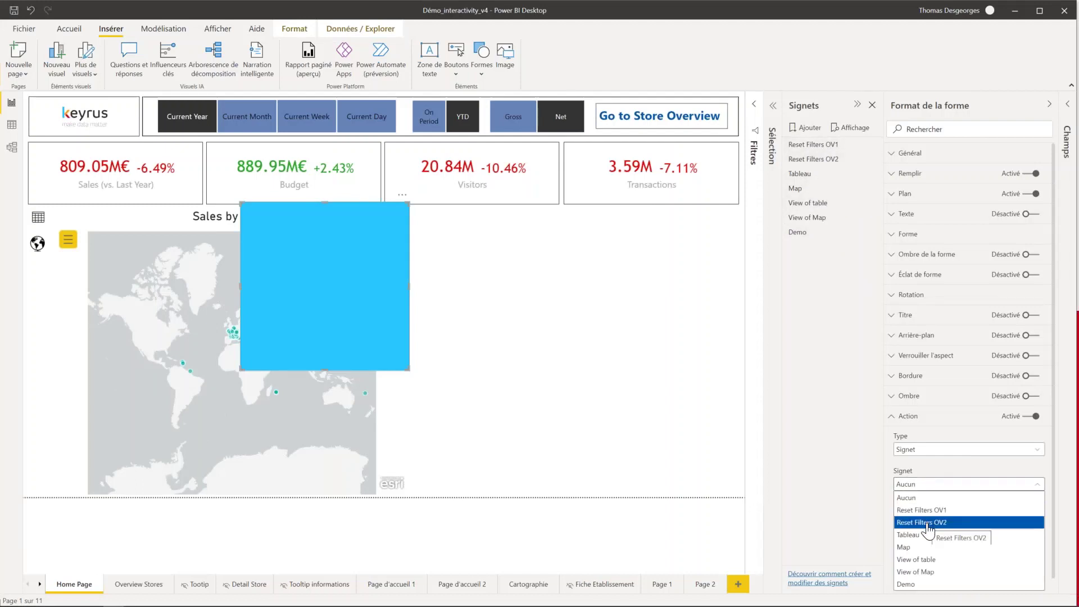
{"action": "left_click", "coordinate": [918, 584]}
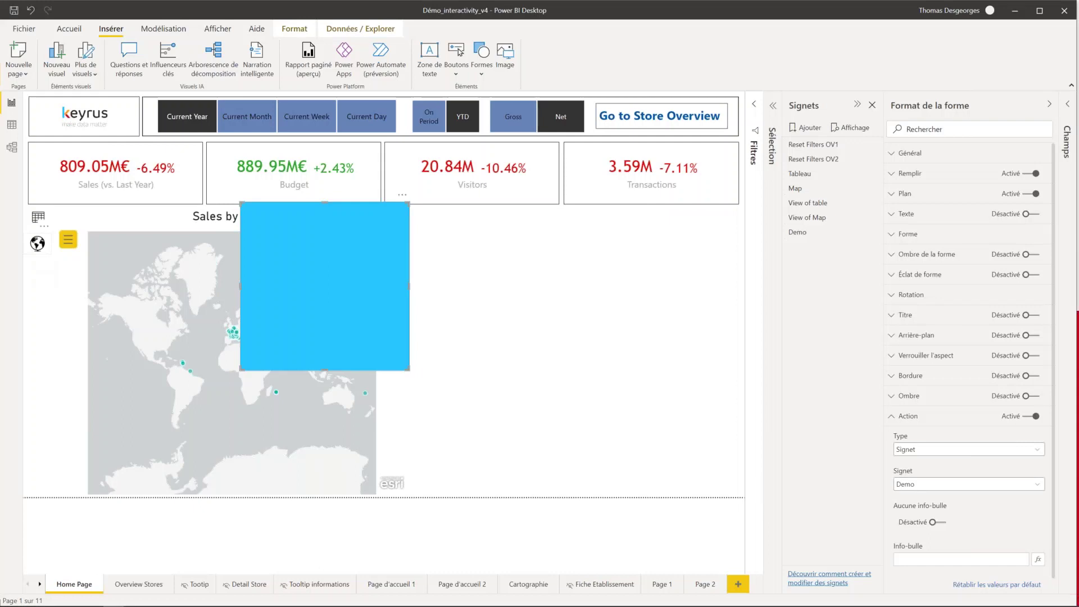
Step: Test the bookmark links by following the icons beside the map to View of Map and the rectangle to Demo, ending on View of Map
{"action": "left_click", "coordinate": [38, 217], "text": "ctrl"}
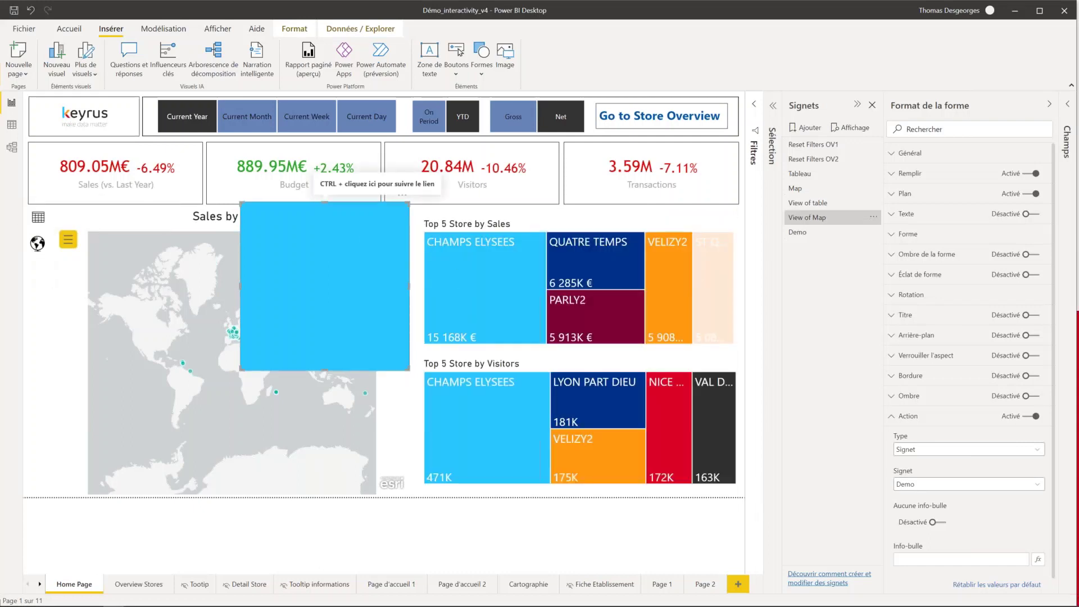
{"action": "left_click", "coordinate": [325, 225], "text": "ctrl"}
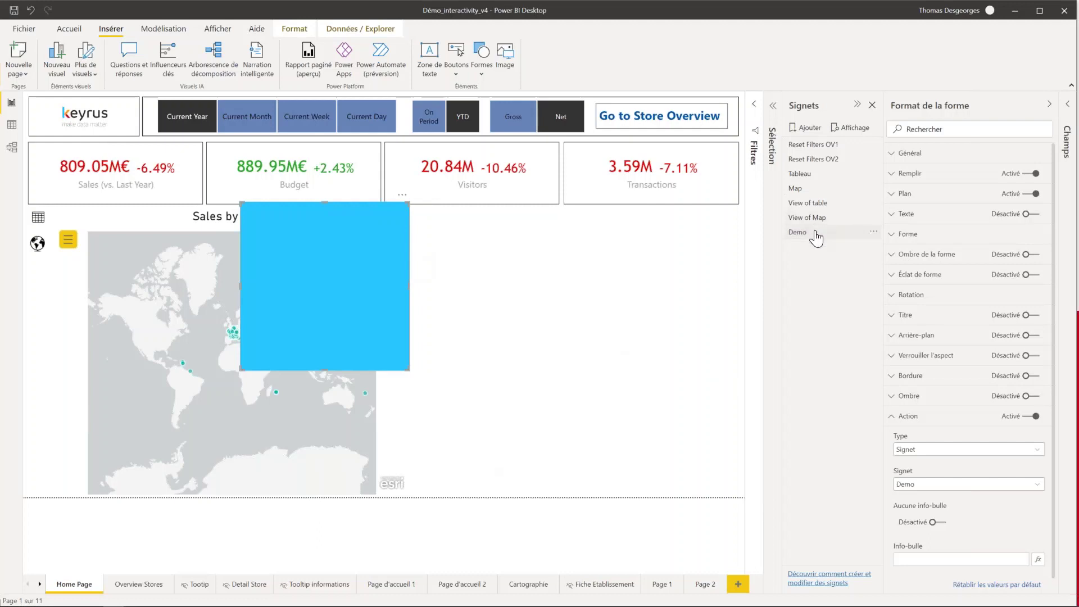
{"action": "left_click", "coordinate": [37, 243], "text": "ctrl"}
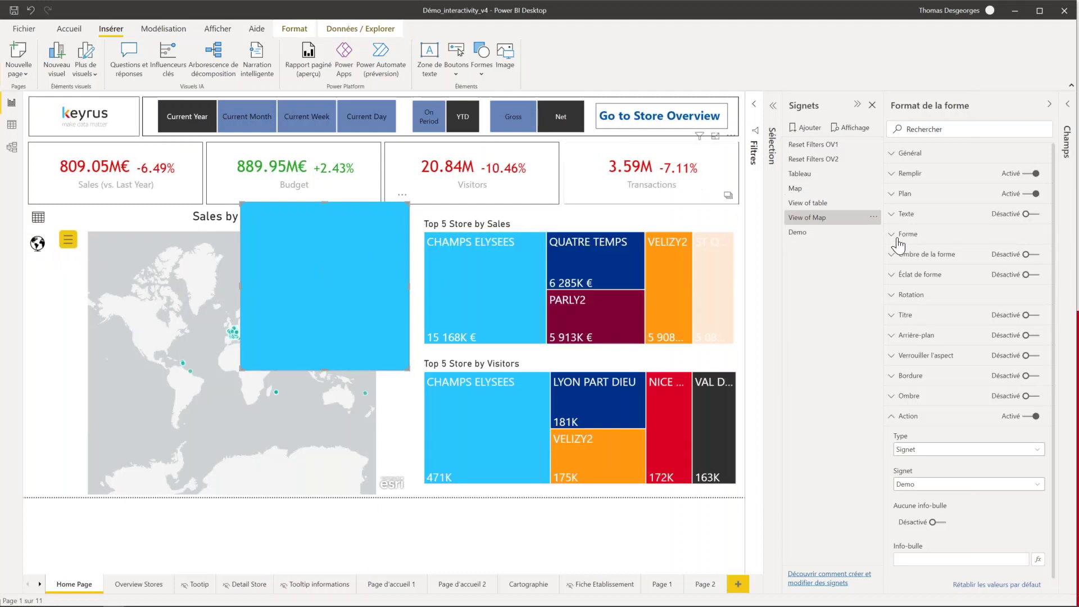
Step: Examine the Action settings of the globe and table icons, then reselect the blue rectangle and follow its link to the Demo bookmark
{"action": "left_click", "coordinate": [38, 244]}
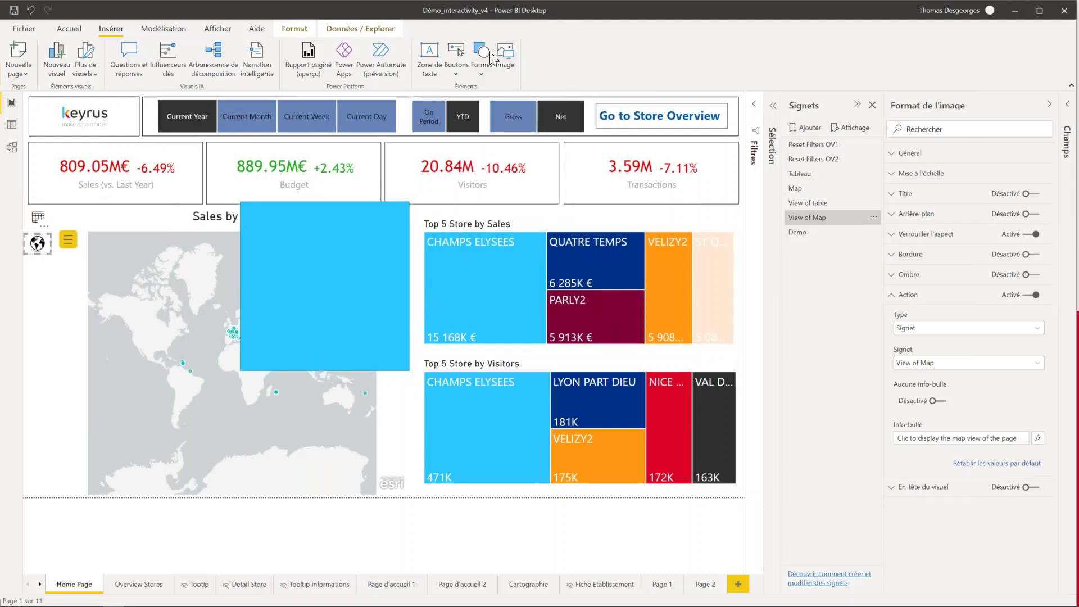
{"action": "left_click", "coordinate": [38, 218]}
{"action": "left_click", "coordinate": [269, 248]}
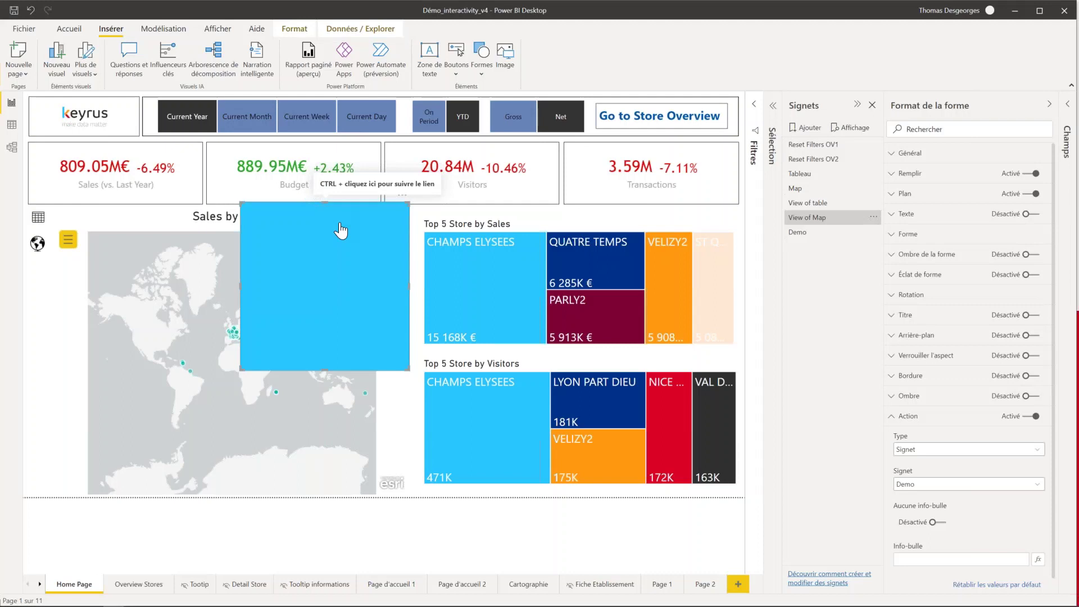
{"action": "left_click", "coordinate": [340, 231], "text": "ctrl"}
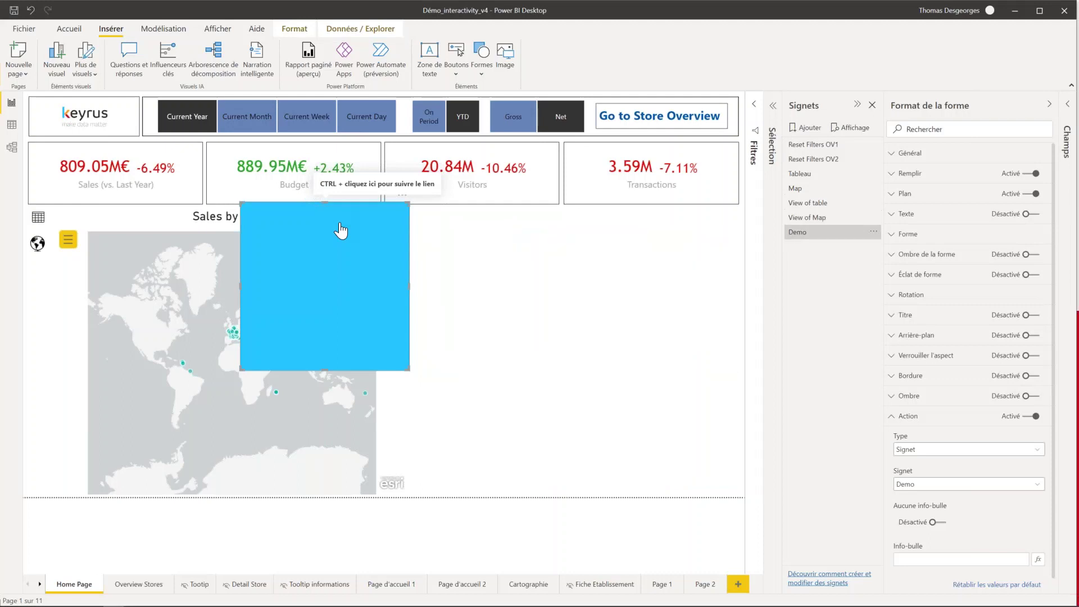